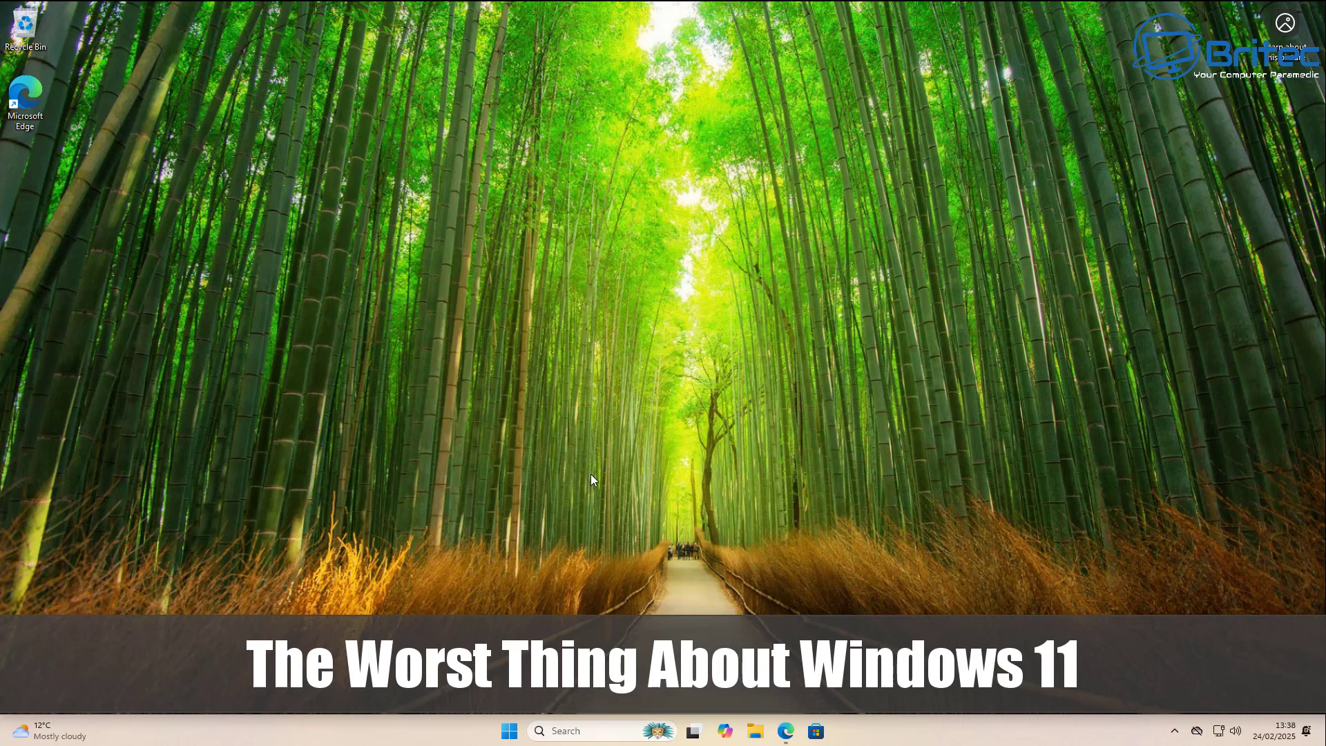
- Scroll through the Start menu's All apps list, then return to the Pinned view
left_click(510, 733)
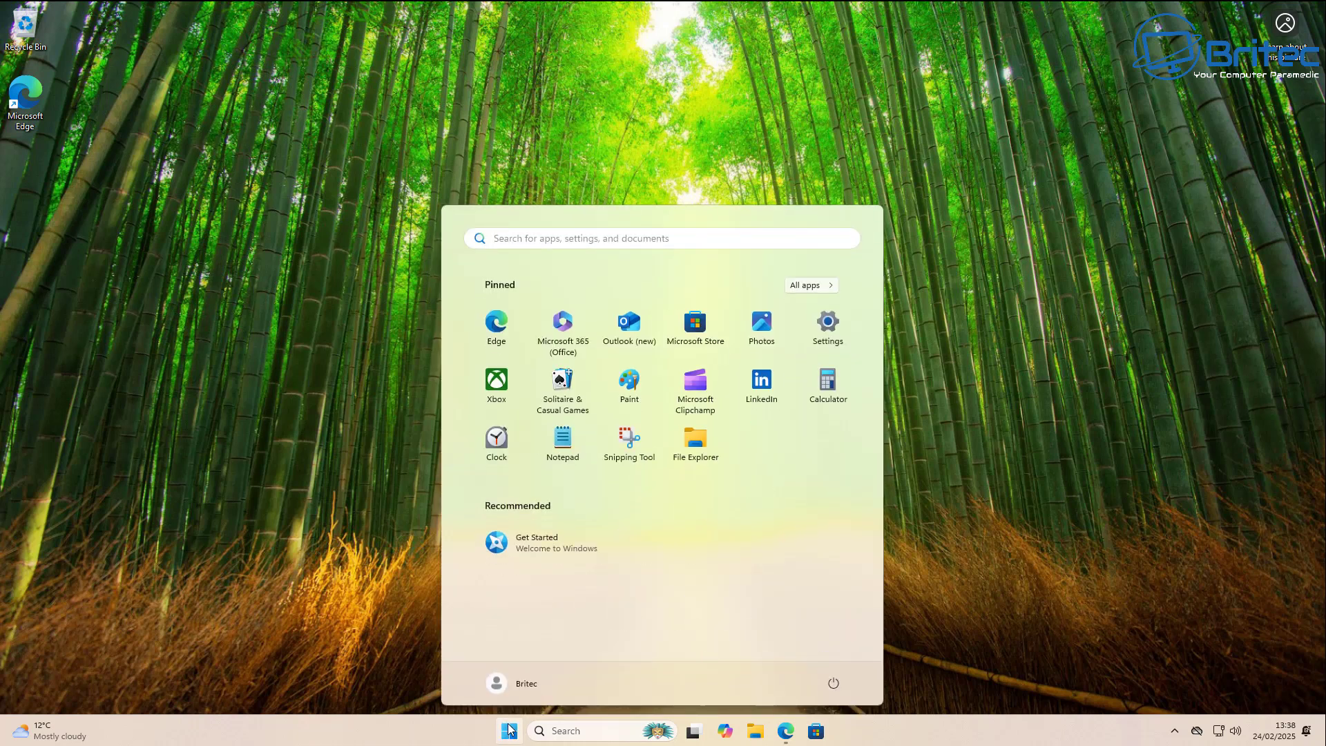
left_click(814, 288)
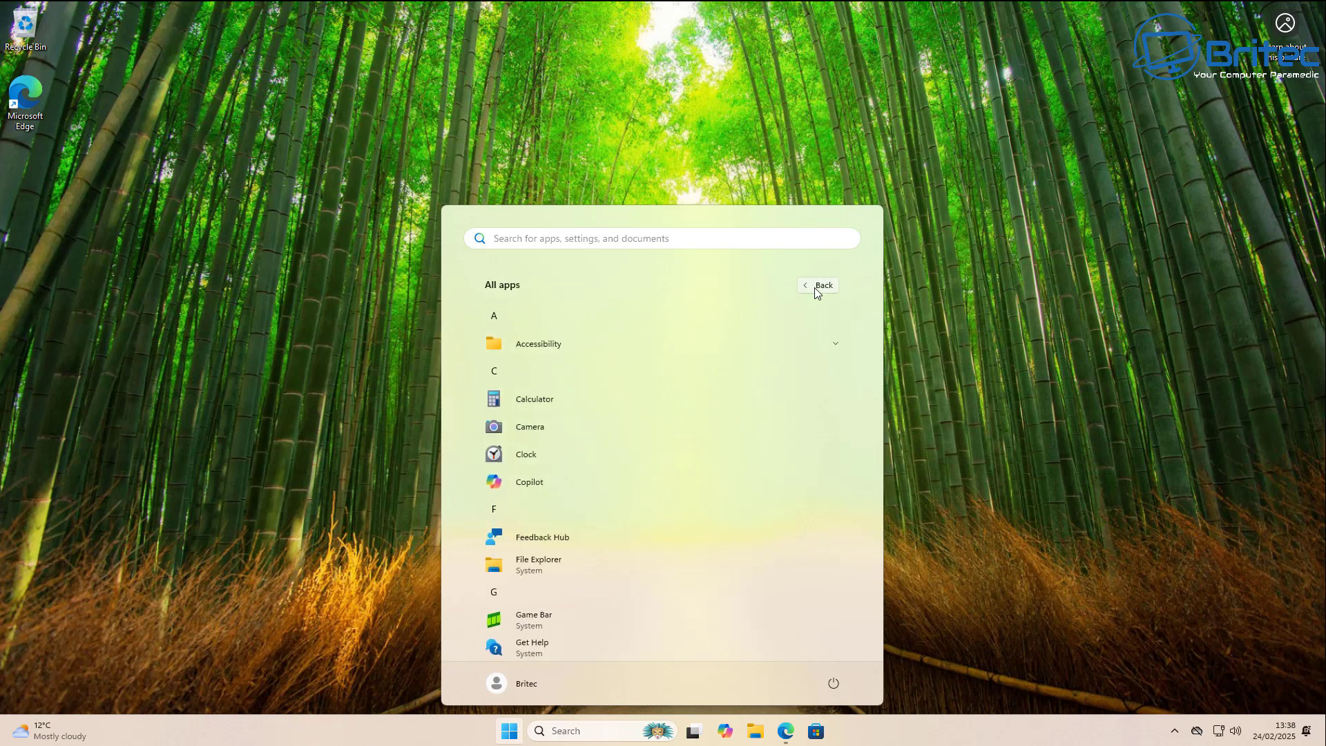
scroll(780, 414, "down", 5)
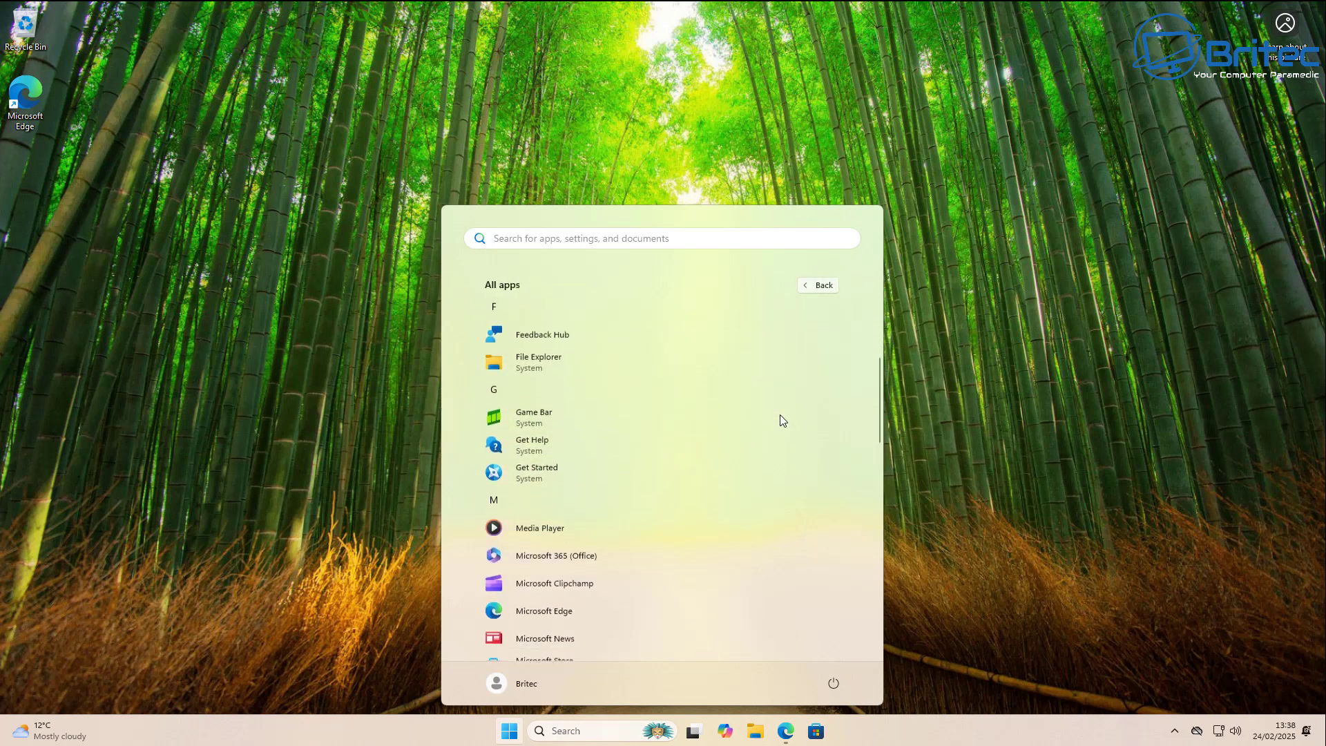
scroll(780, 414, "down", 4)
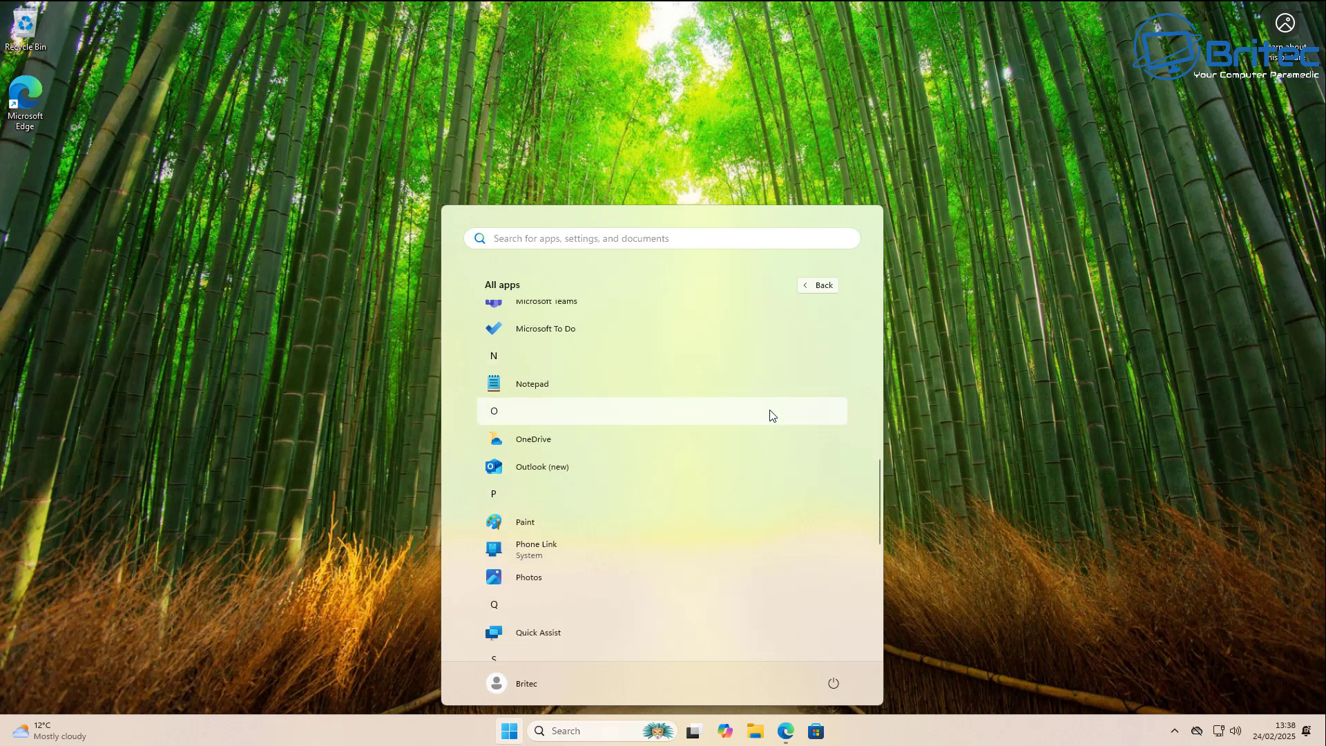
left_click(819, 285)
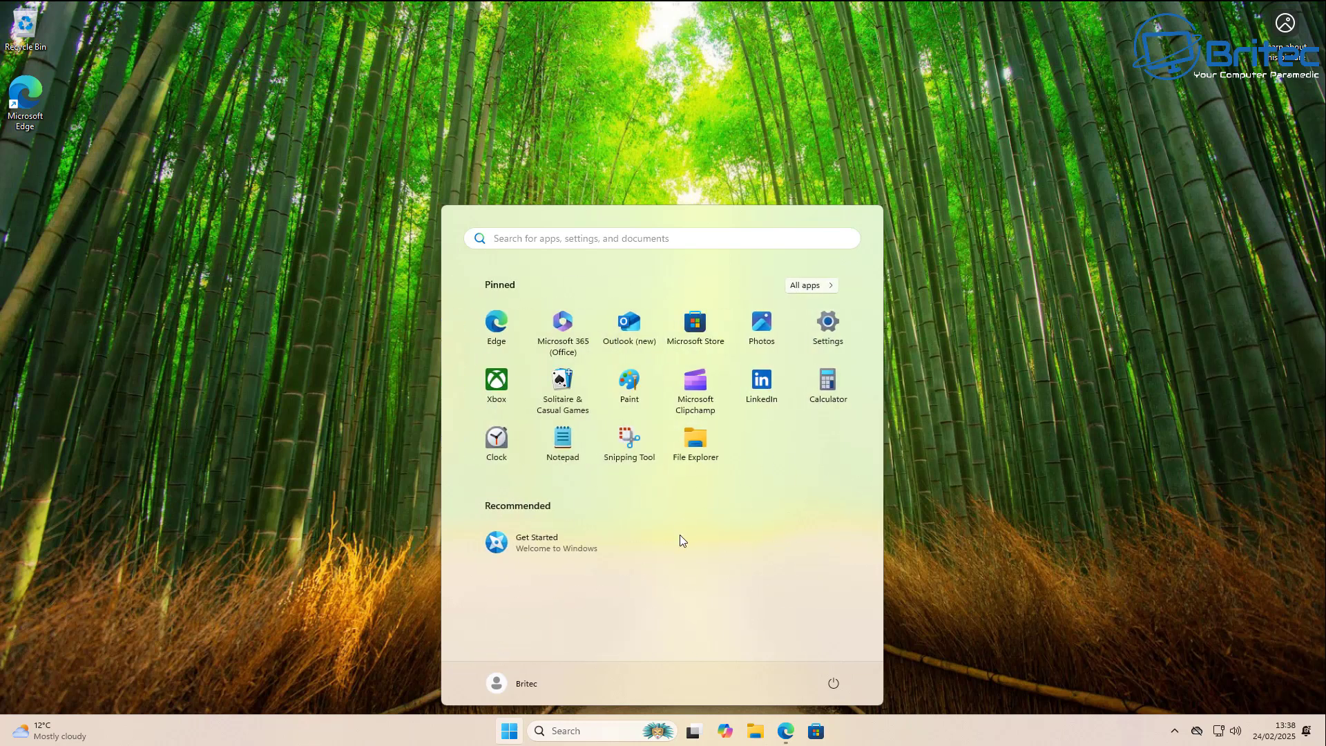
- Check the Activity history and Contacts pages under Privacy & security, then close Settings
left_click(821, 332)
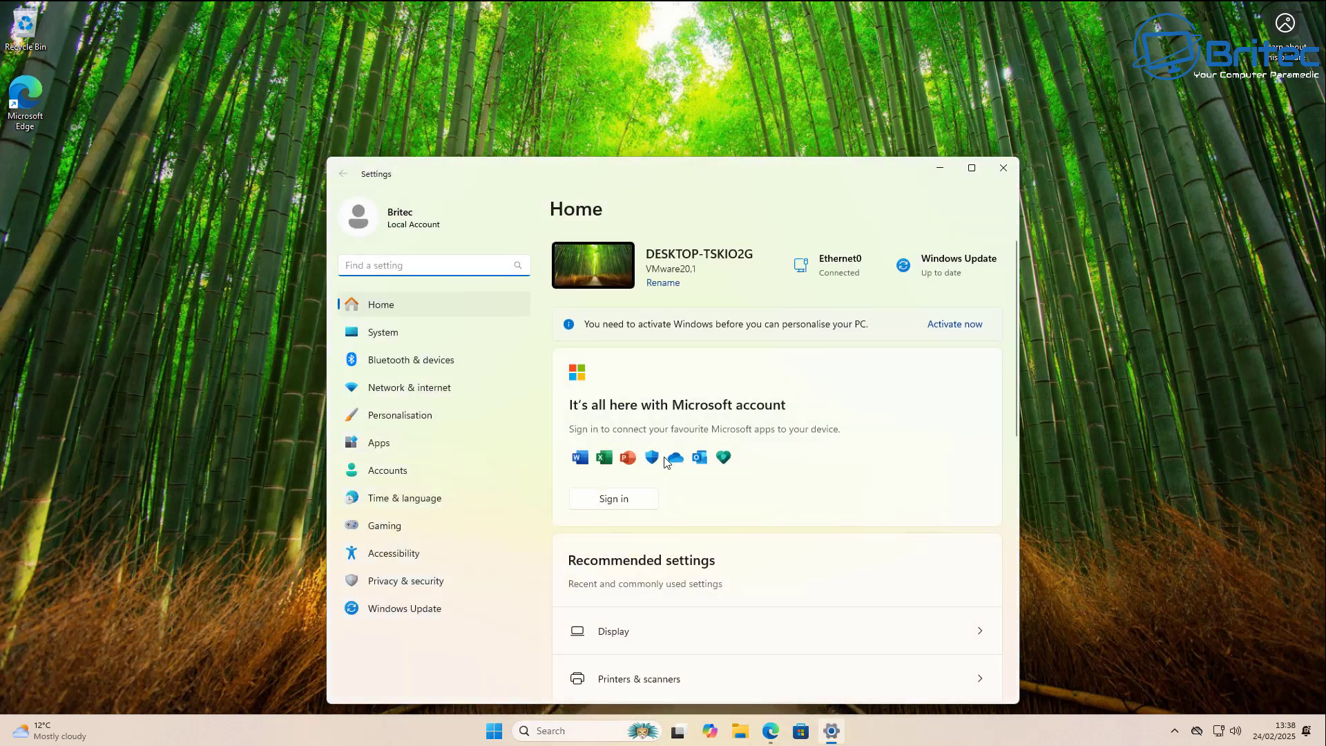
left_click(376, 588)
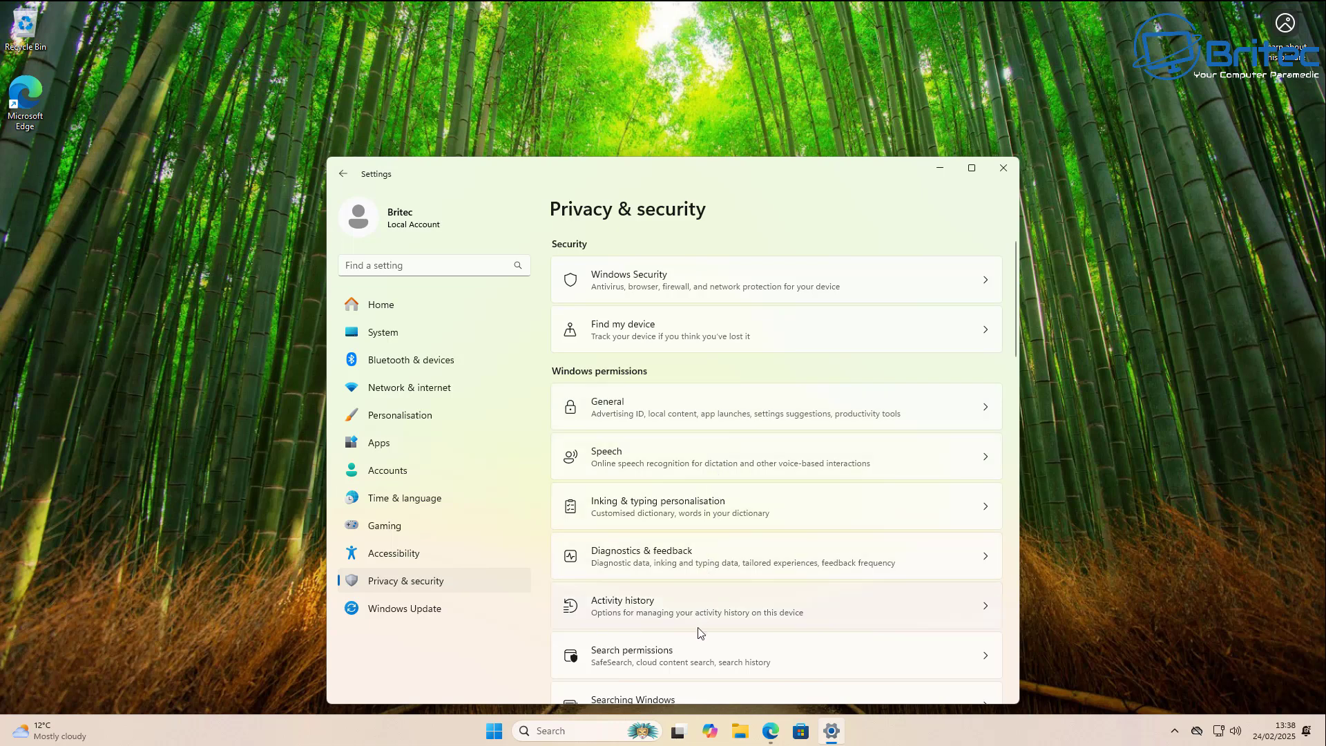
scroll(694, 651, "down", 3)
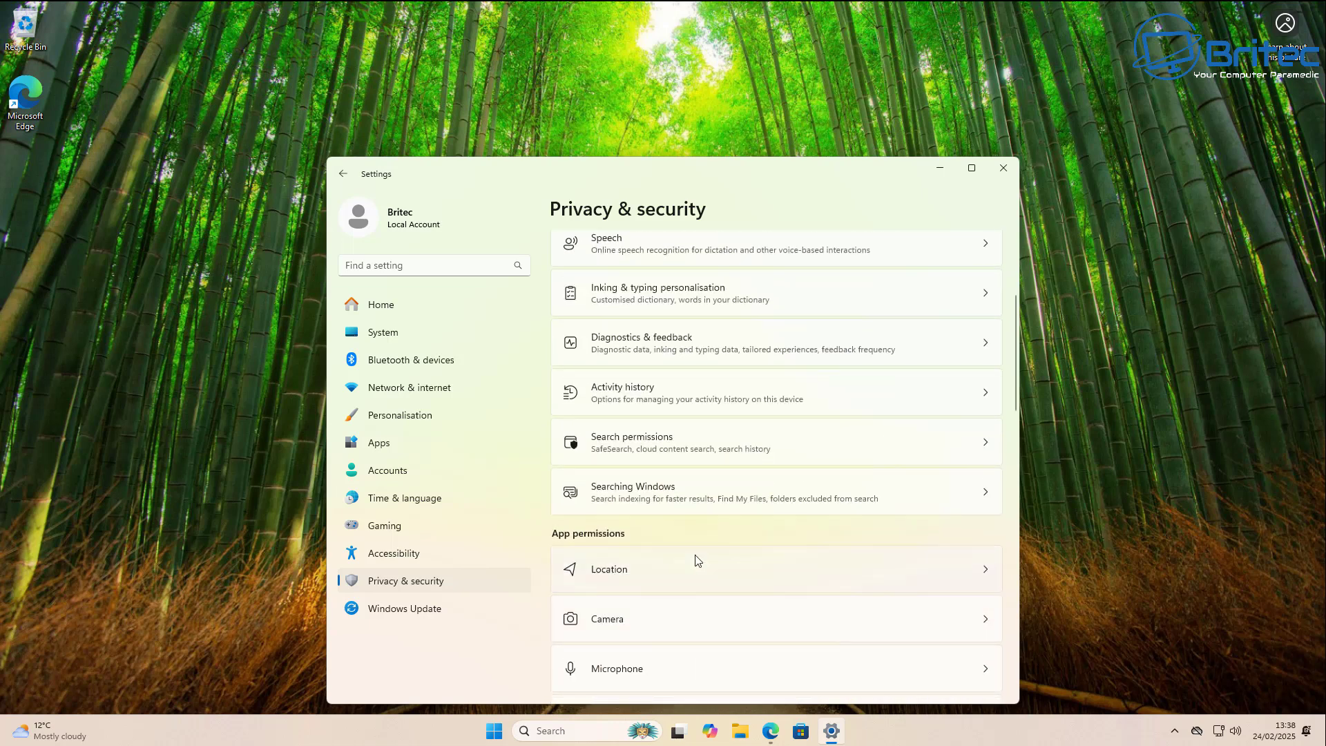
left_click(711, 400)
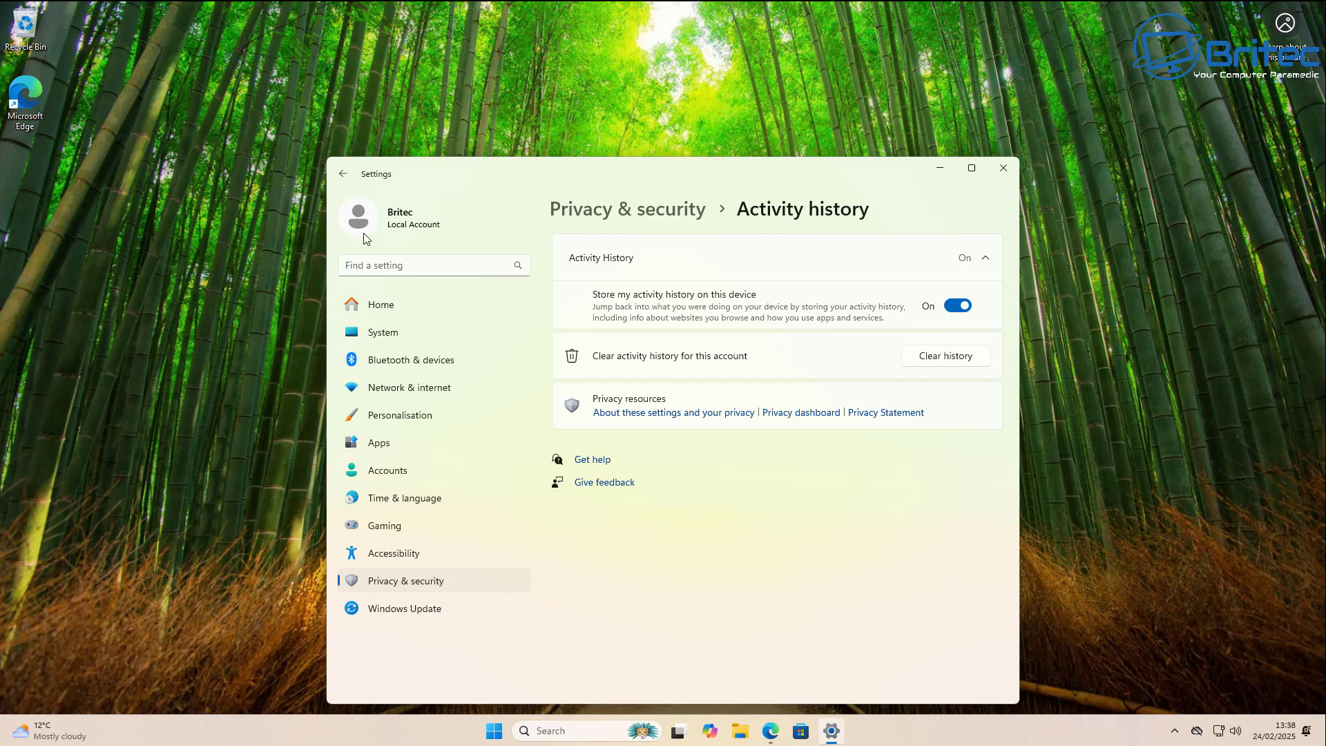
left_click(342, 173)
scroll(687, 503, "down", 7)
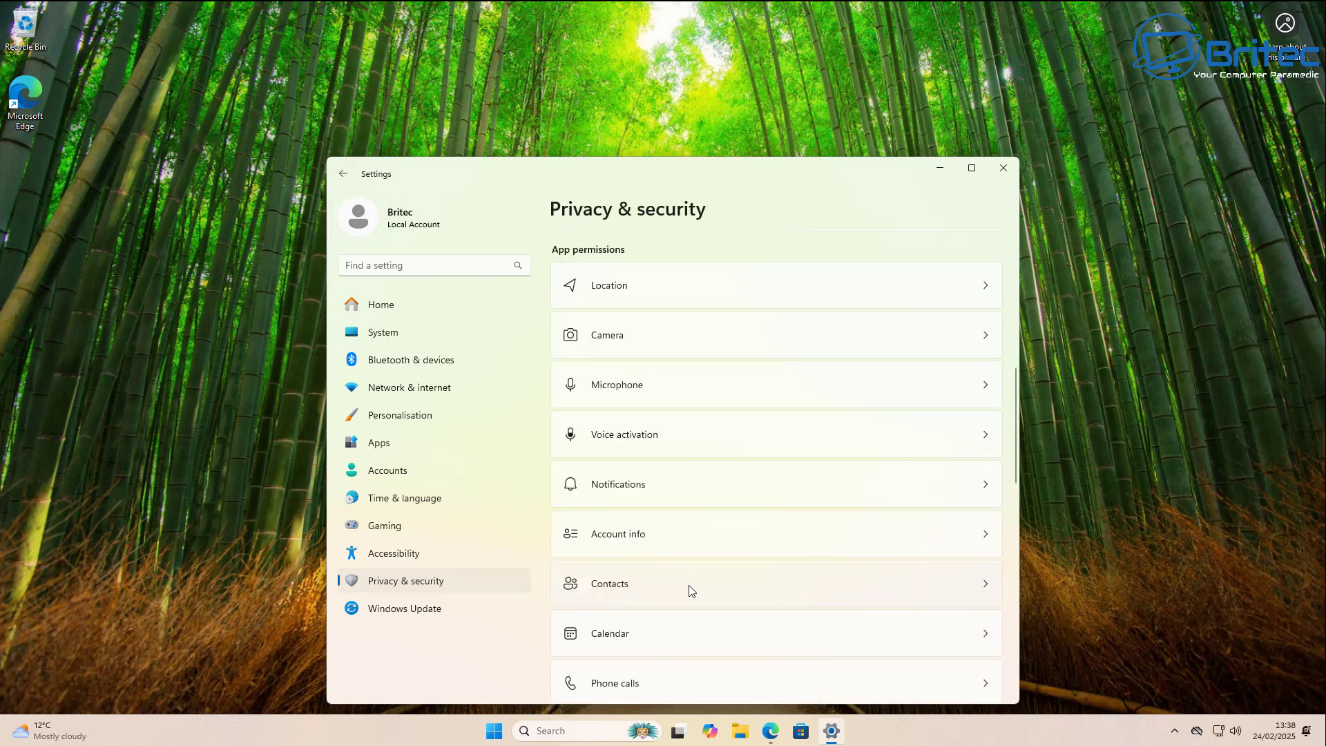
left_click(691, 590)
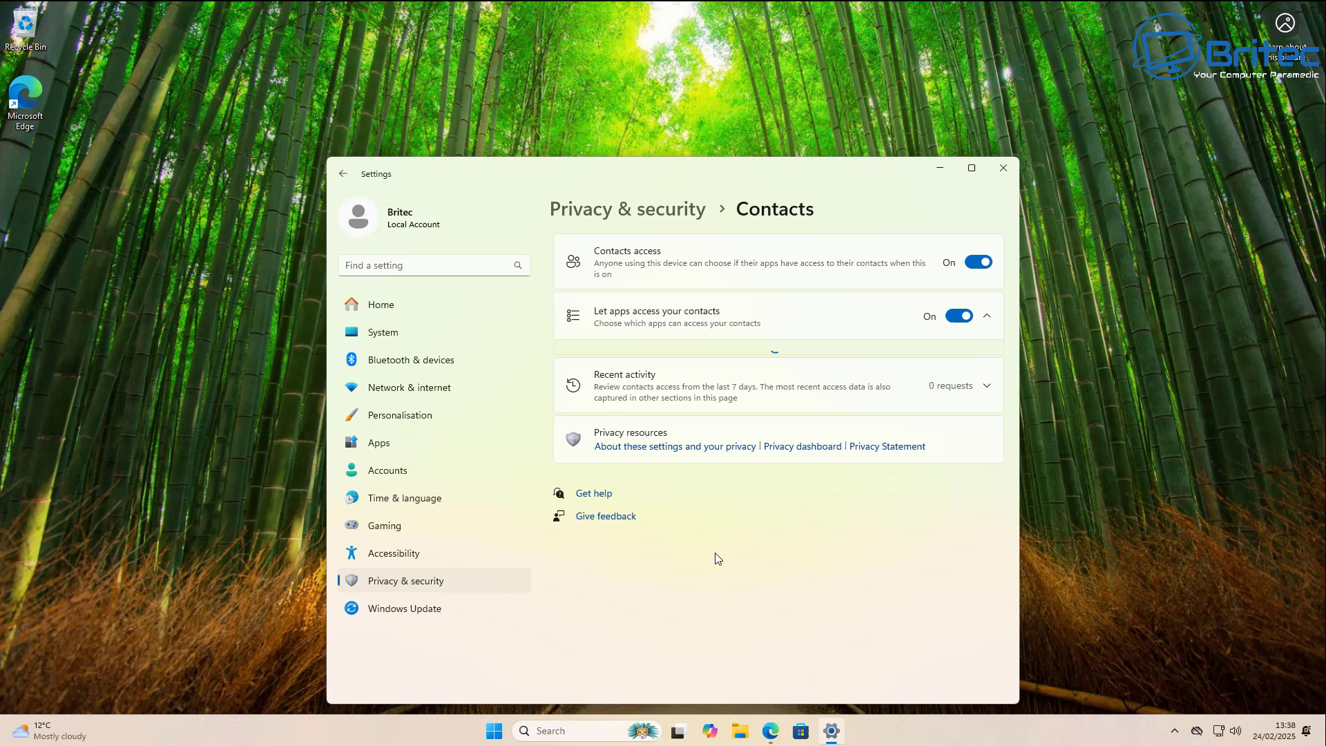
left_click(1004, 169)
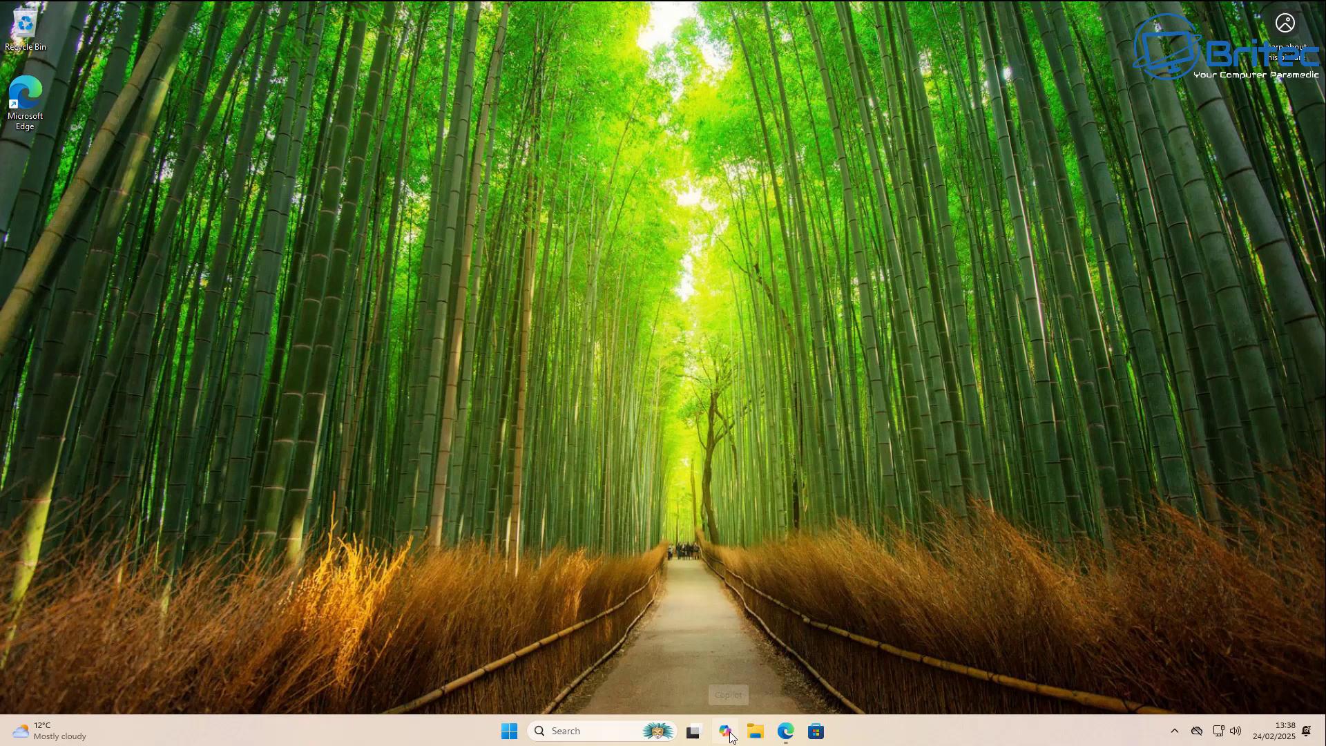
left_click(730, 736)
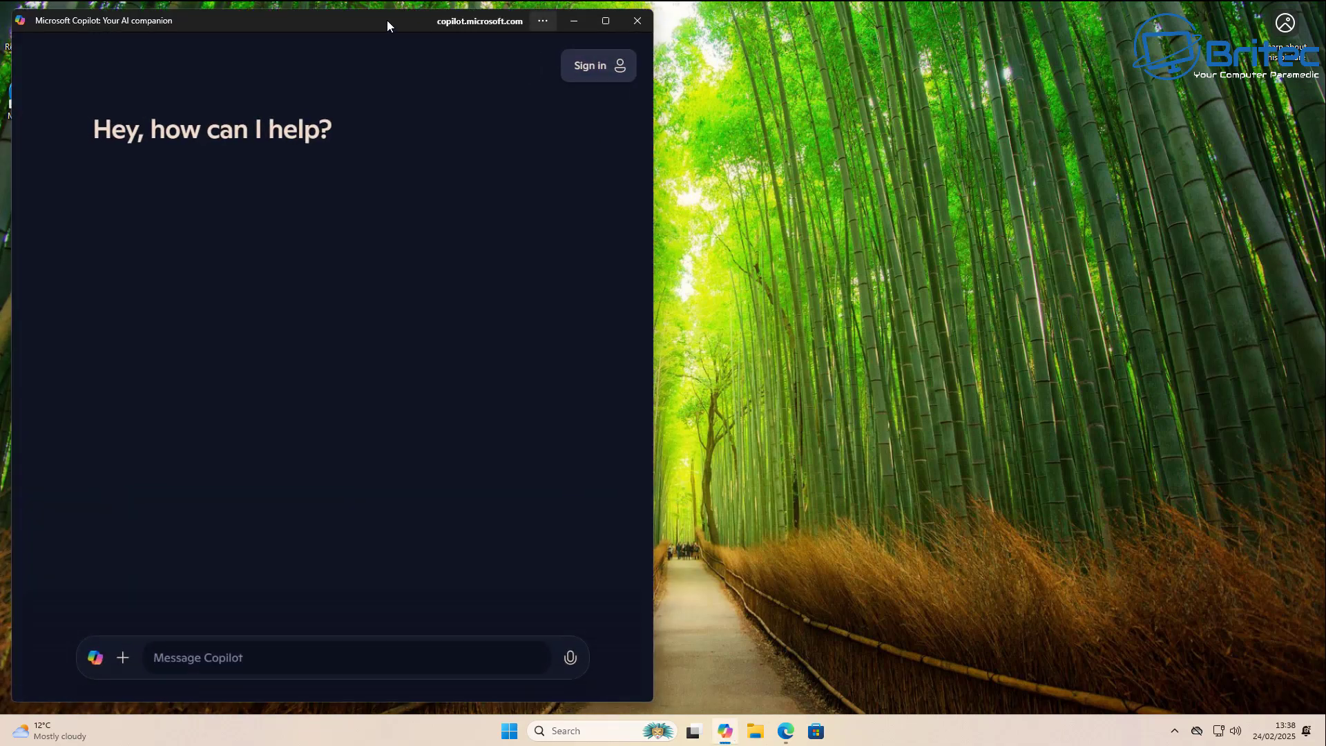
left_click_drag(386, 19, 712, 43)
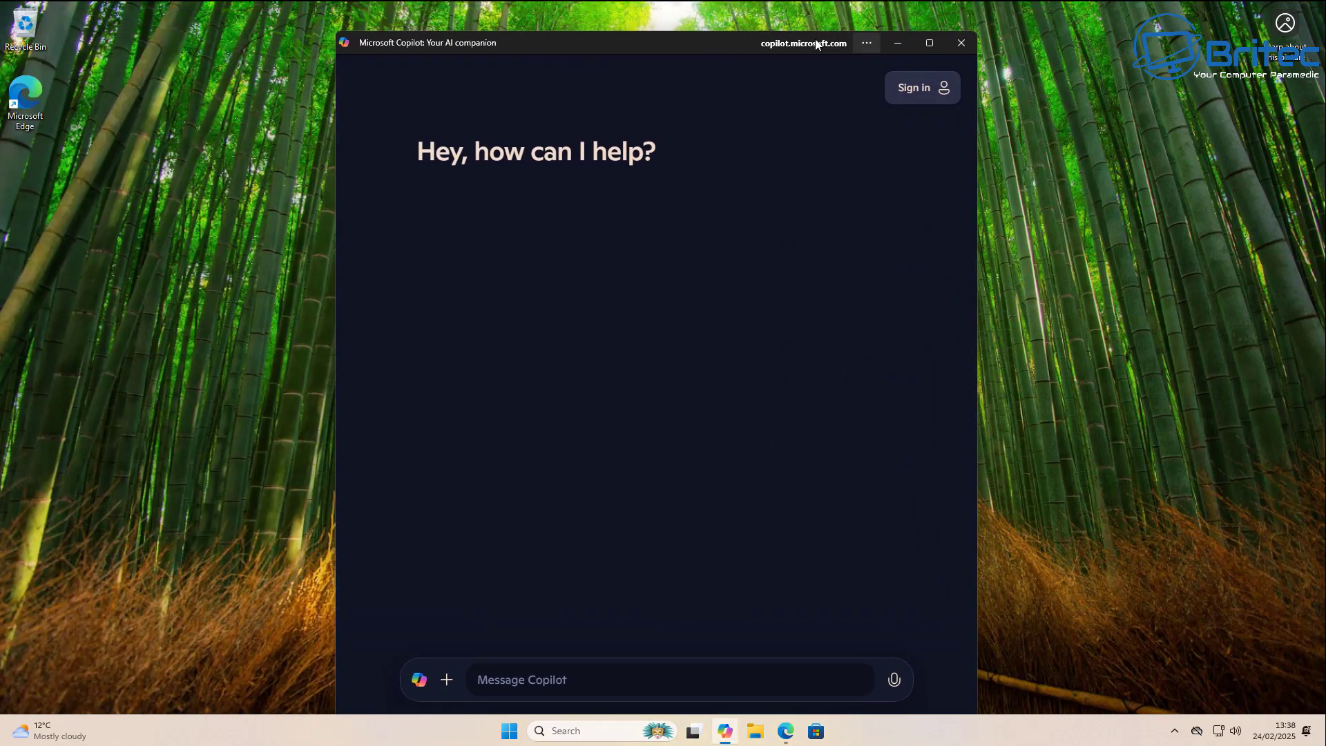
left_click(965, 46)
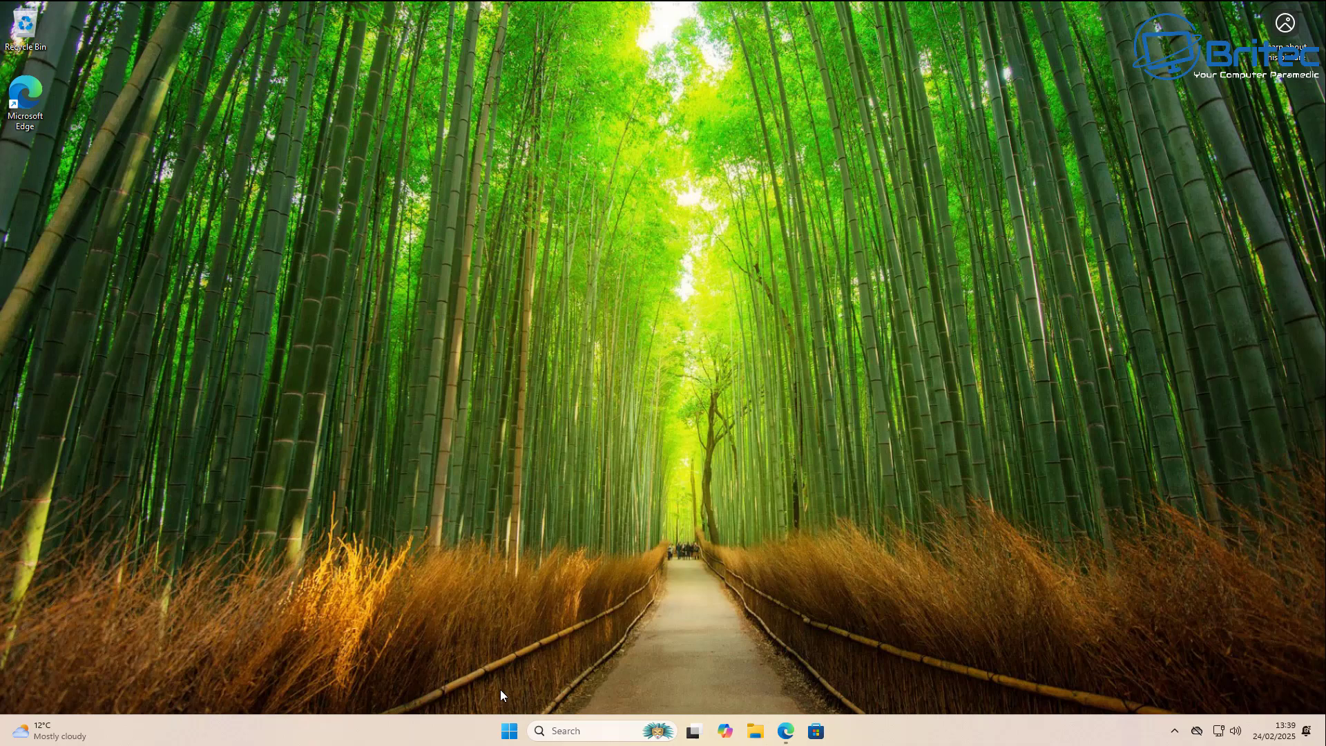
- Open the ThisIsNot11 GitHub page in Edge and scroll through its README
left_click(786, 731)
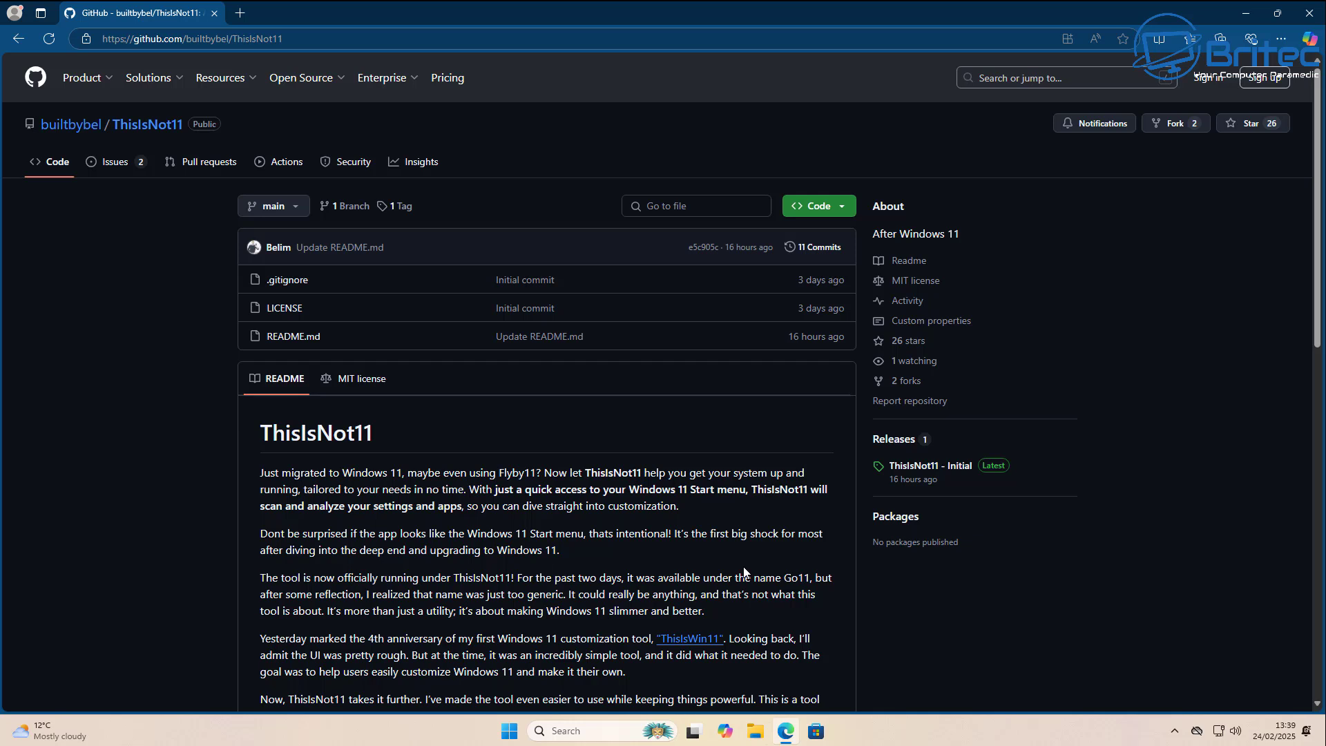
middle_click(1104, 341)
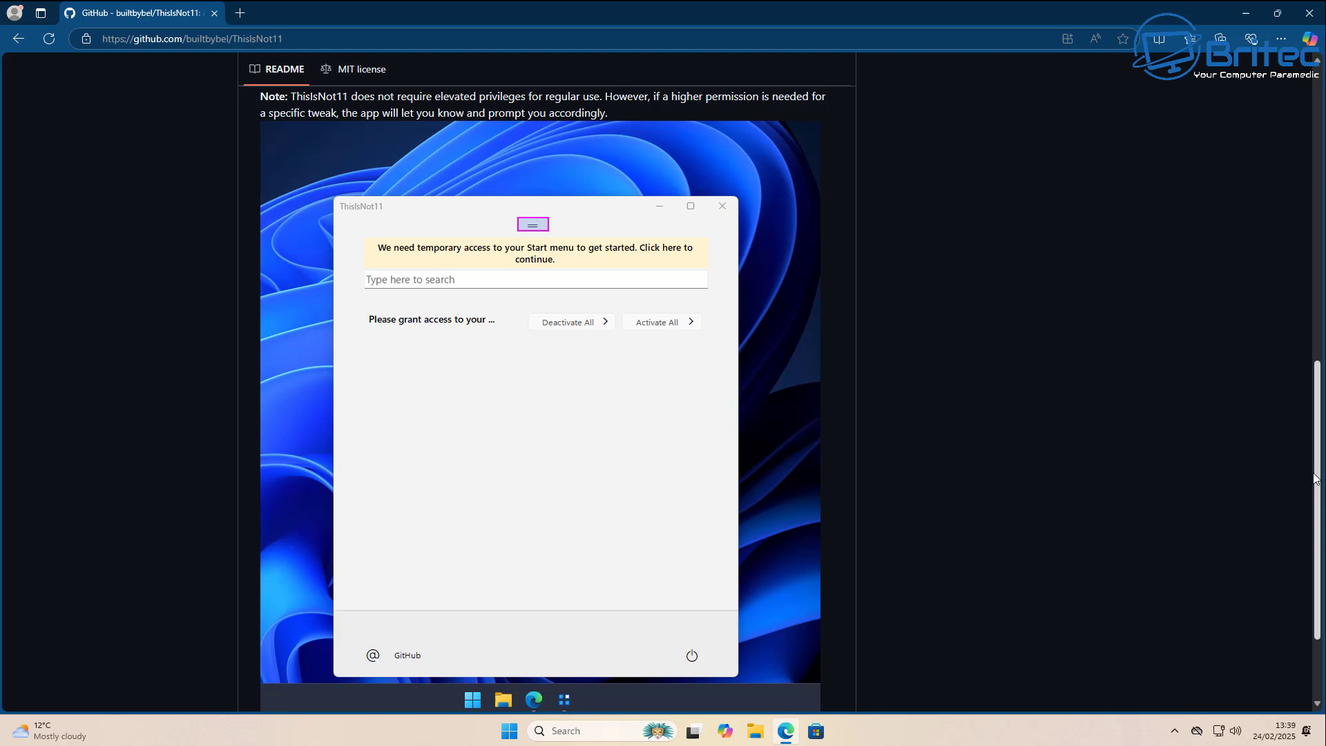
scroll(1320, 475, "up", 10)
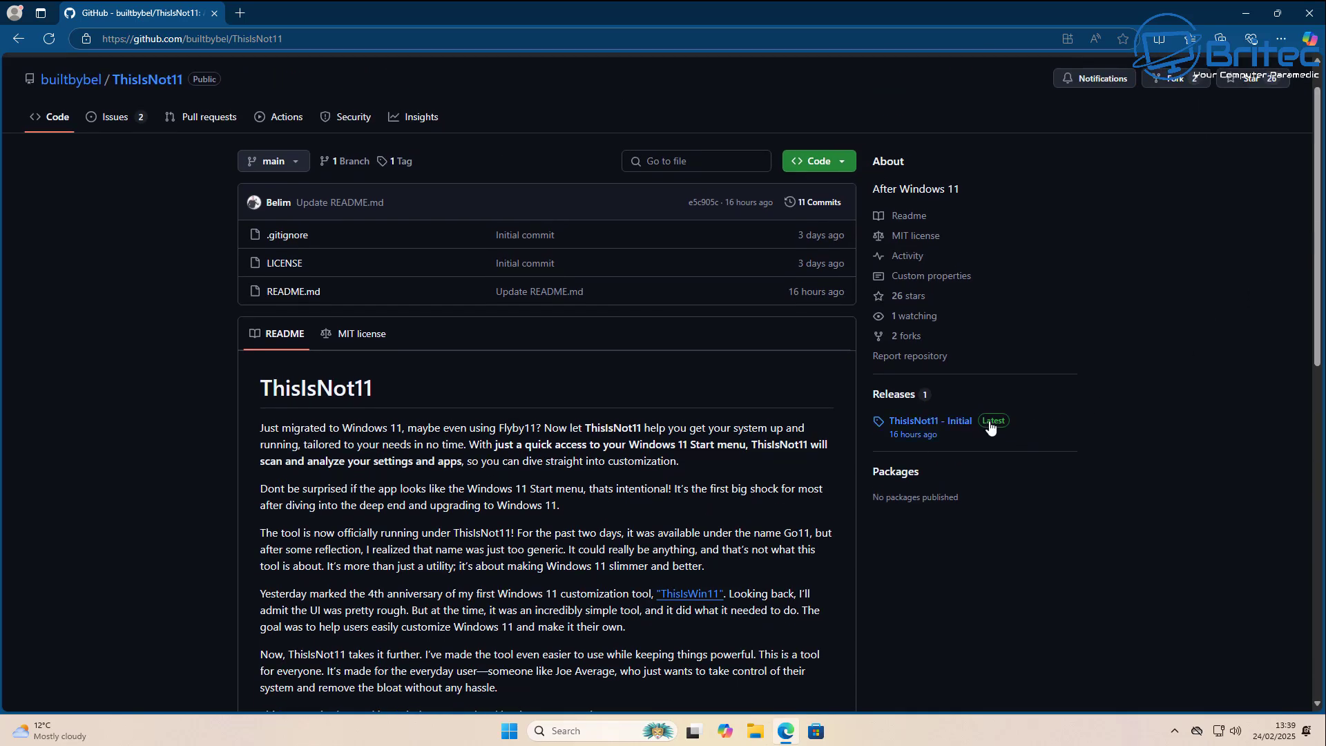
- Download ThisIsNot11.exe from the Latest release assets, choosing Keep anyway past SmartScreen
left_click(990, 428)
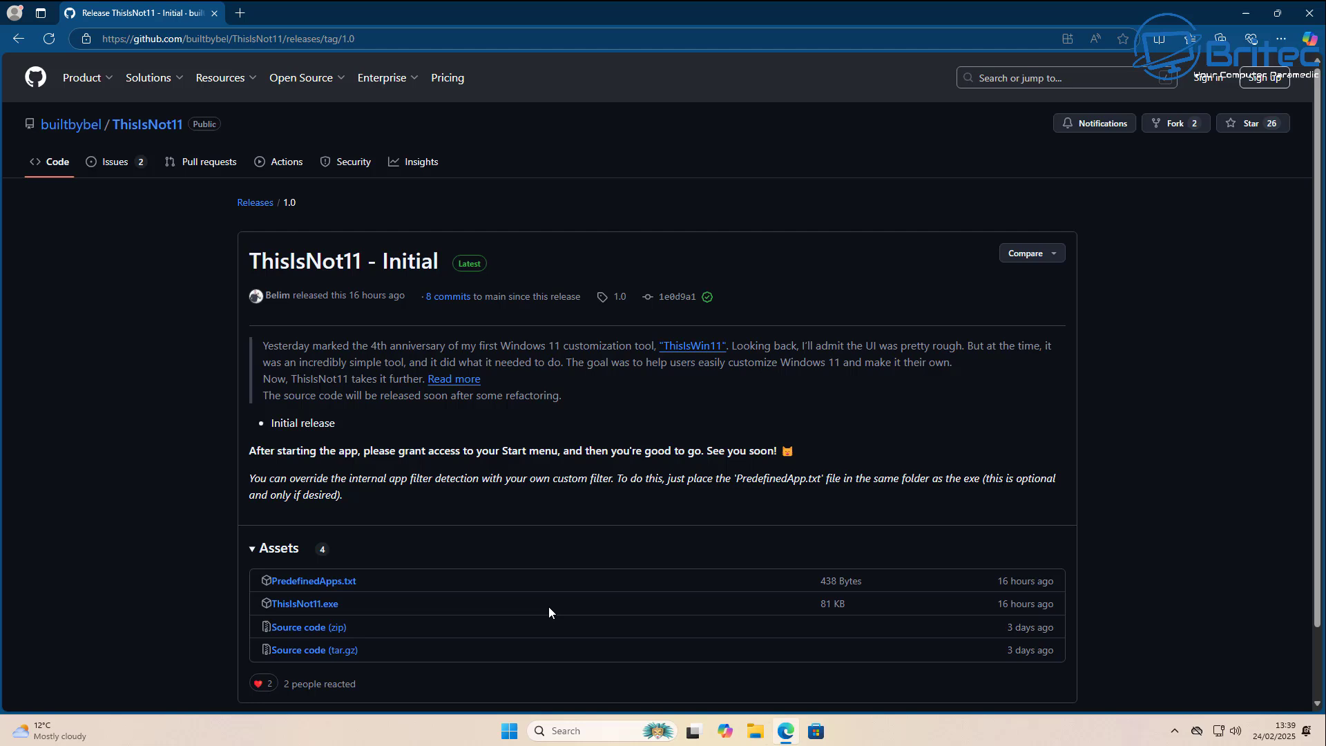
left_click(327, 610)
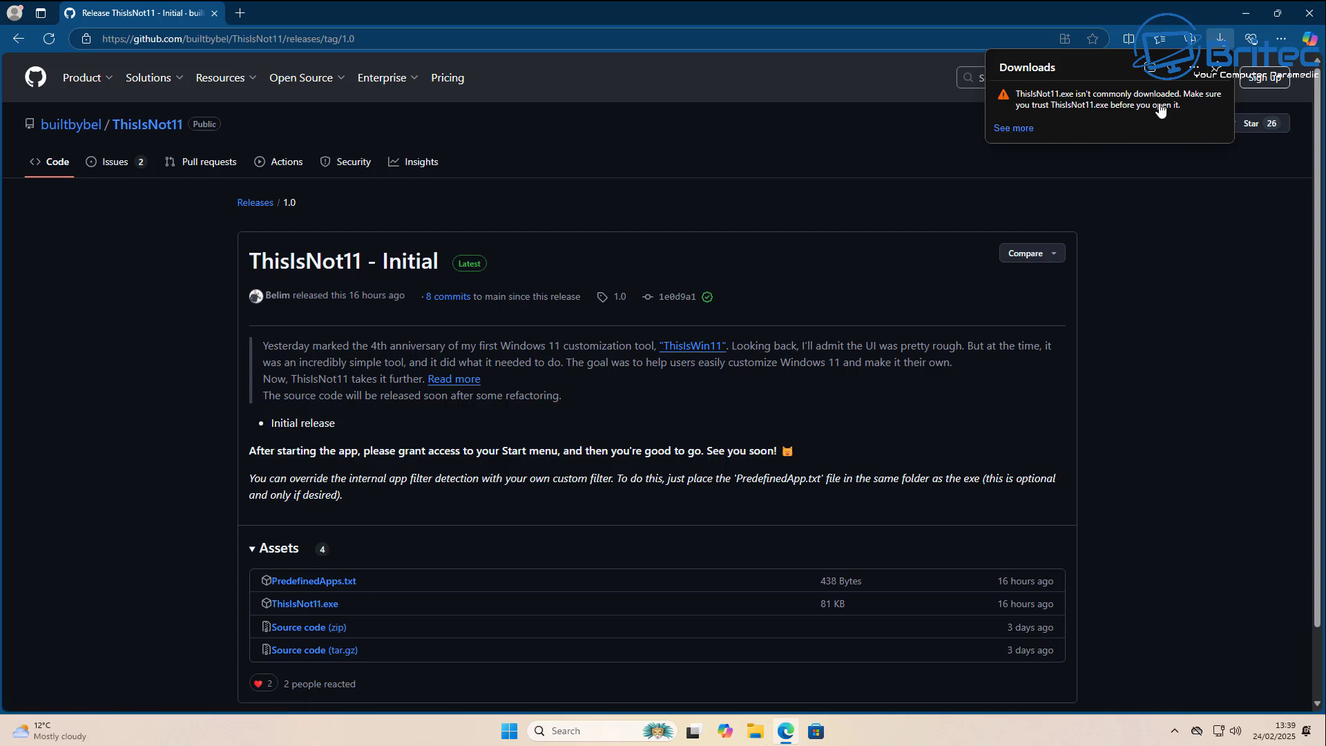
left_click(1207, 101)
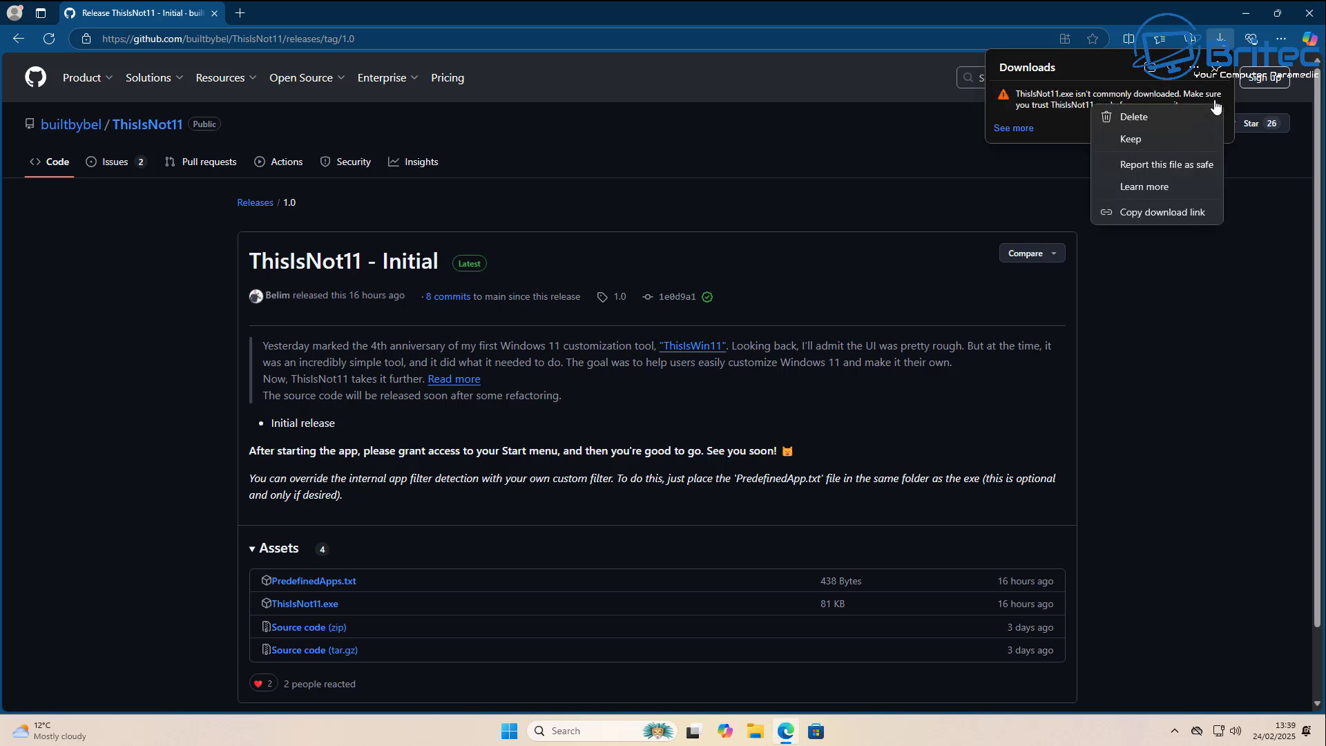
left_click(1144, 143)
left_click(1079, 283)
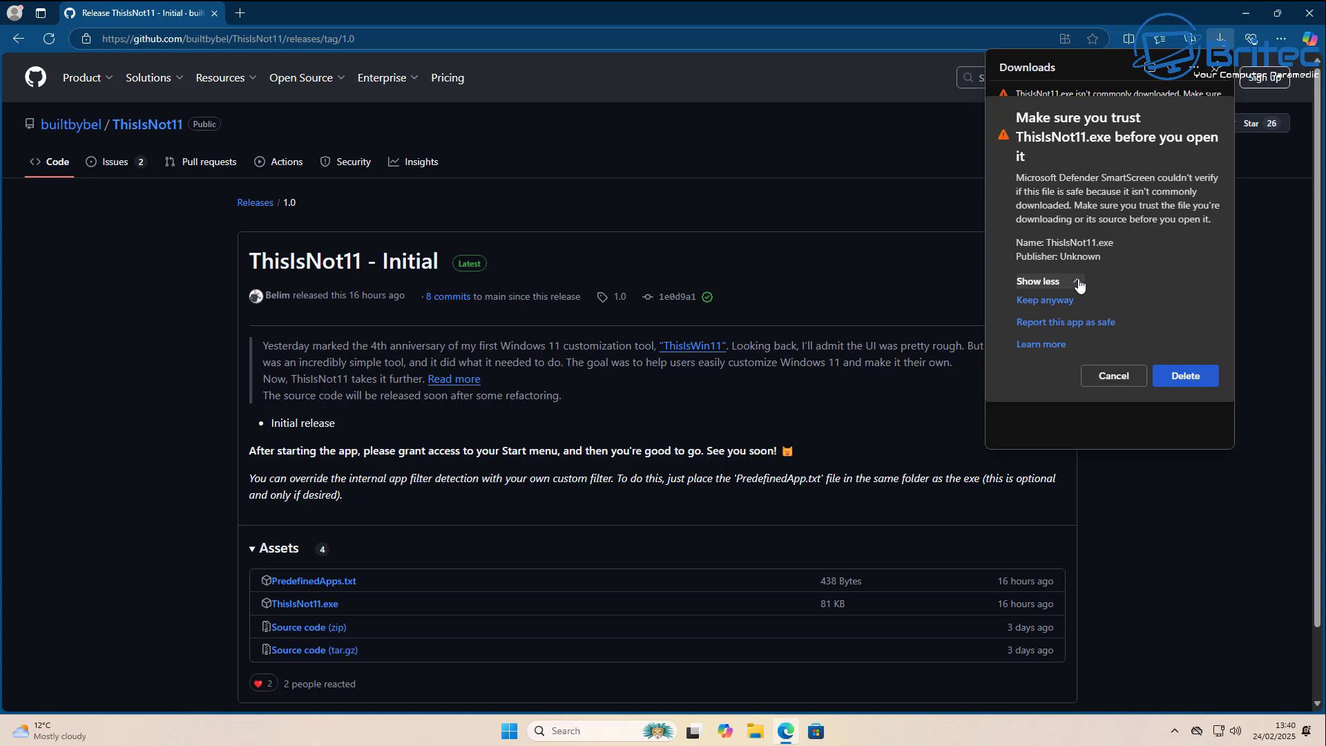
left_click(1057, 302)
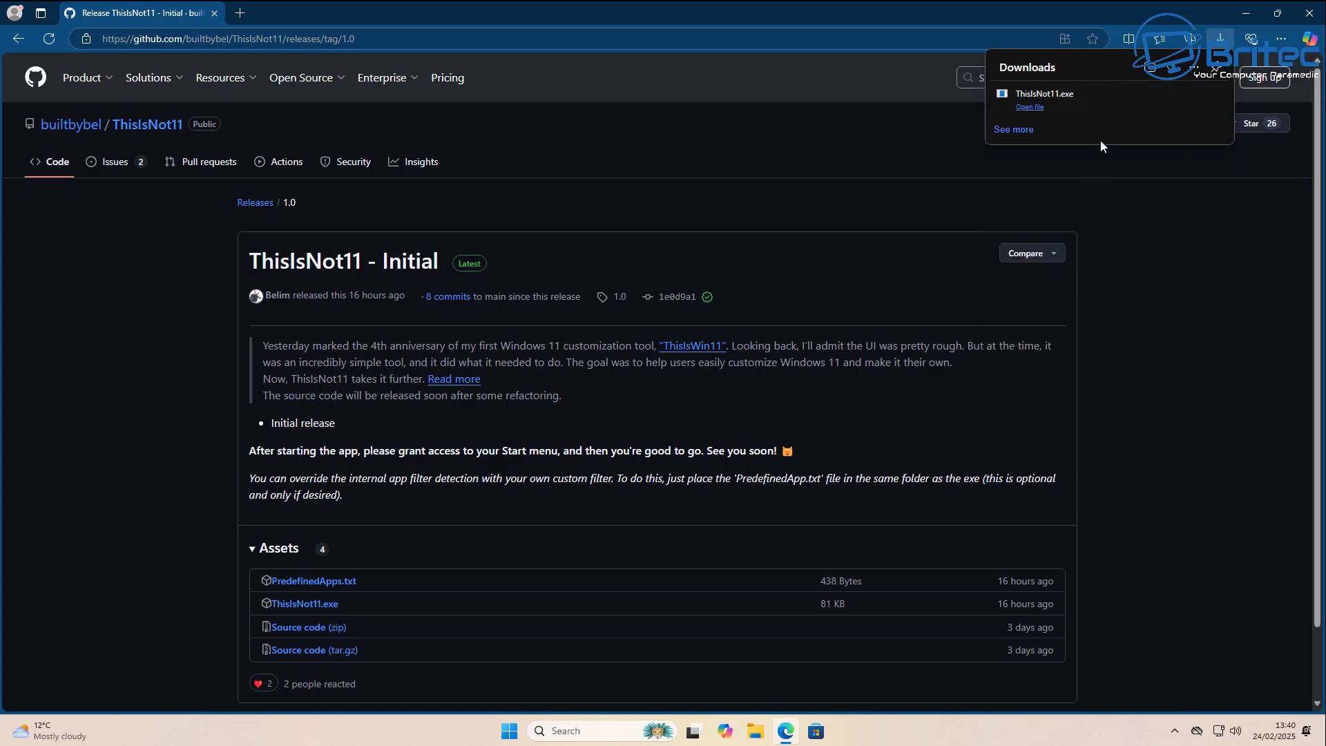
mouse_move(1084, 112)
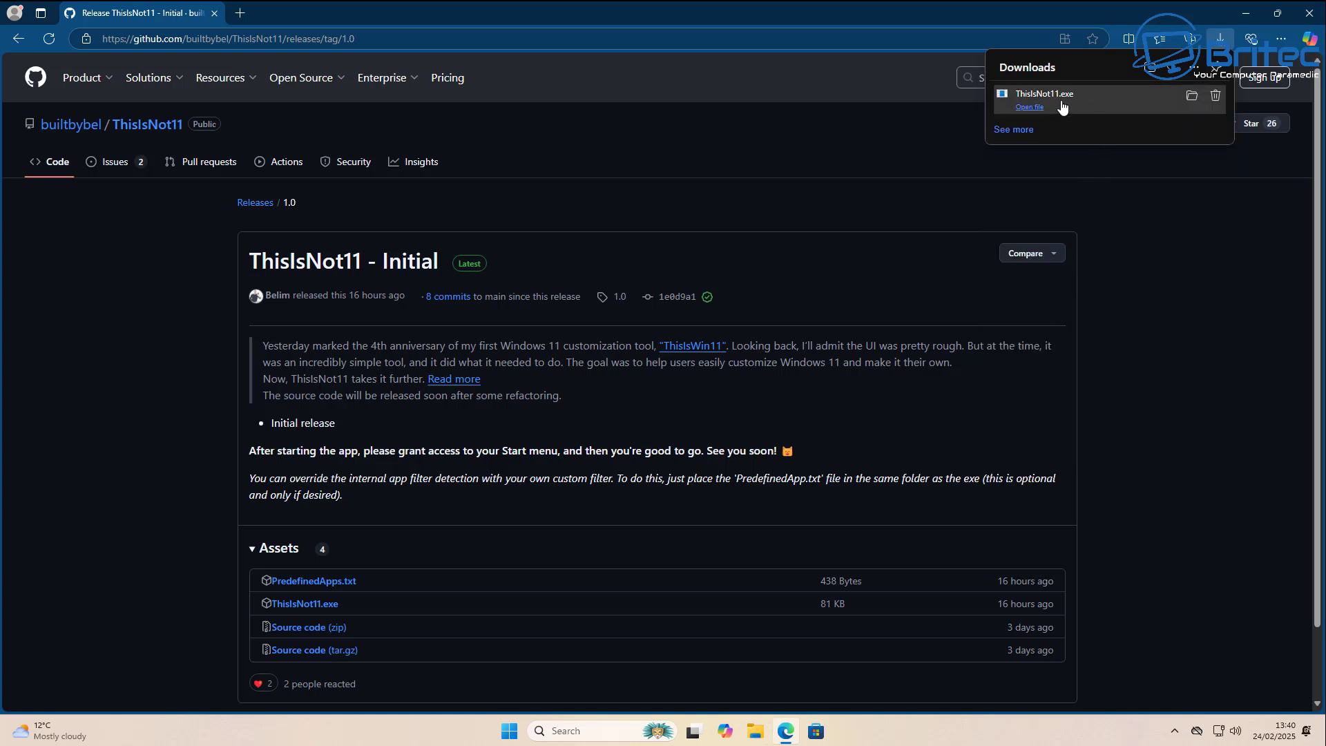
- Close Edge and move ThisIsNot11.exe from Downloads onto the desktop
left_click(1304, 21)
left_click(1303, 21)
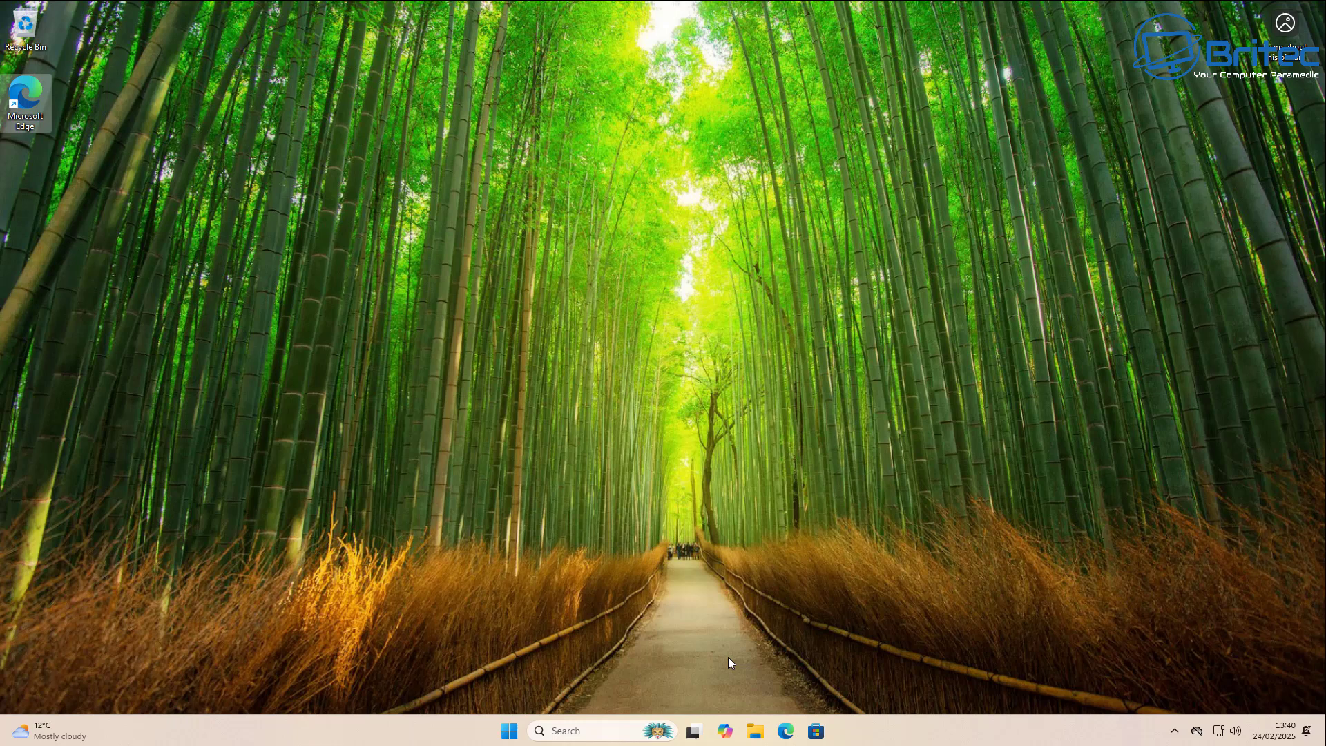
left_click(755, 730)
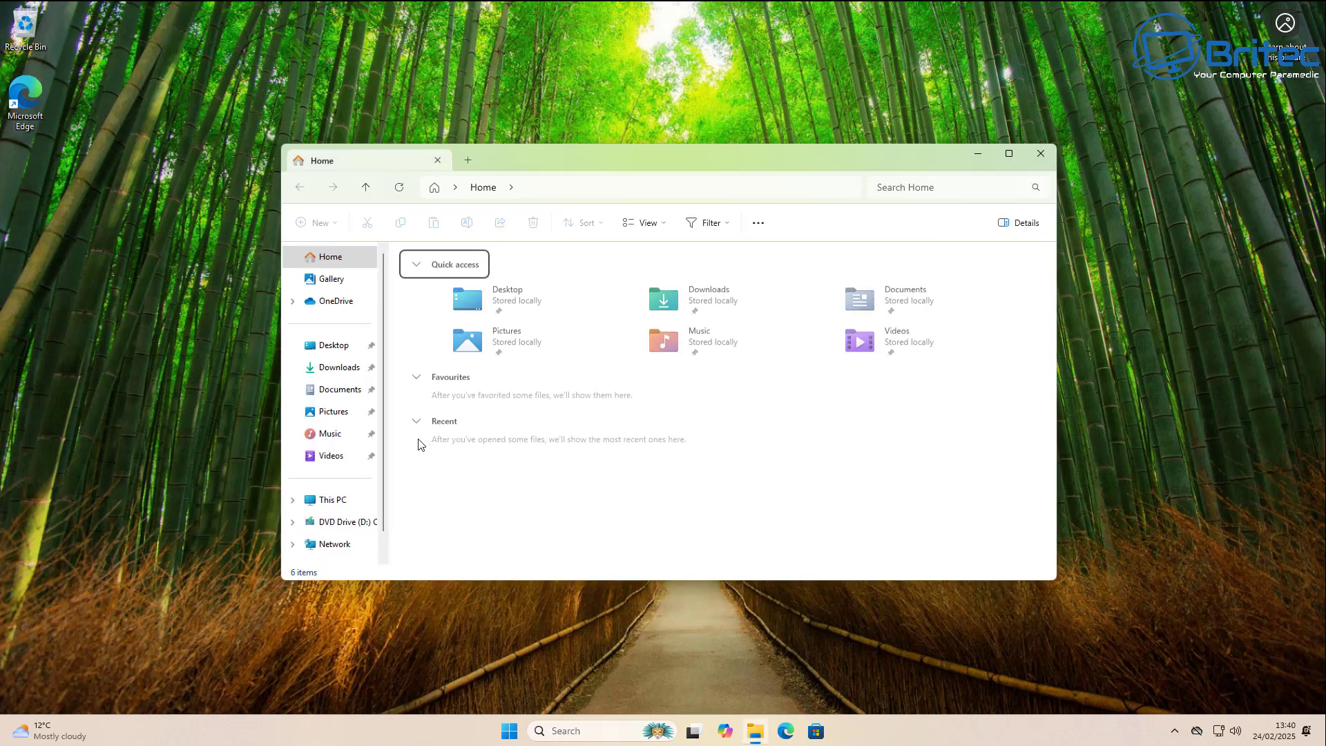
left_click(342, 367)
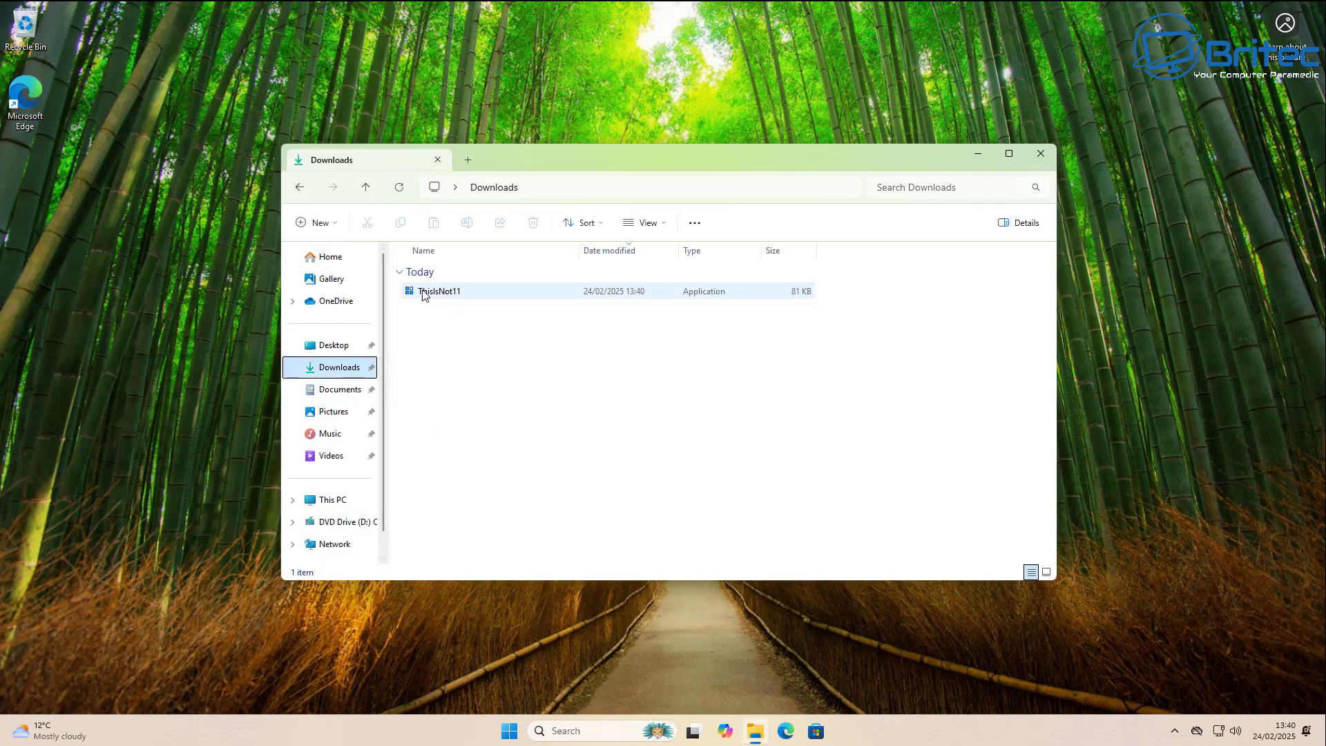
left_click_drag(422, 294, 660, 176)
left_click(1036, 155)
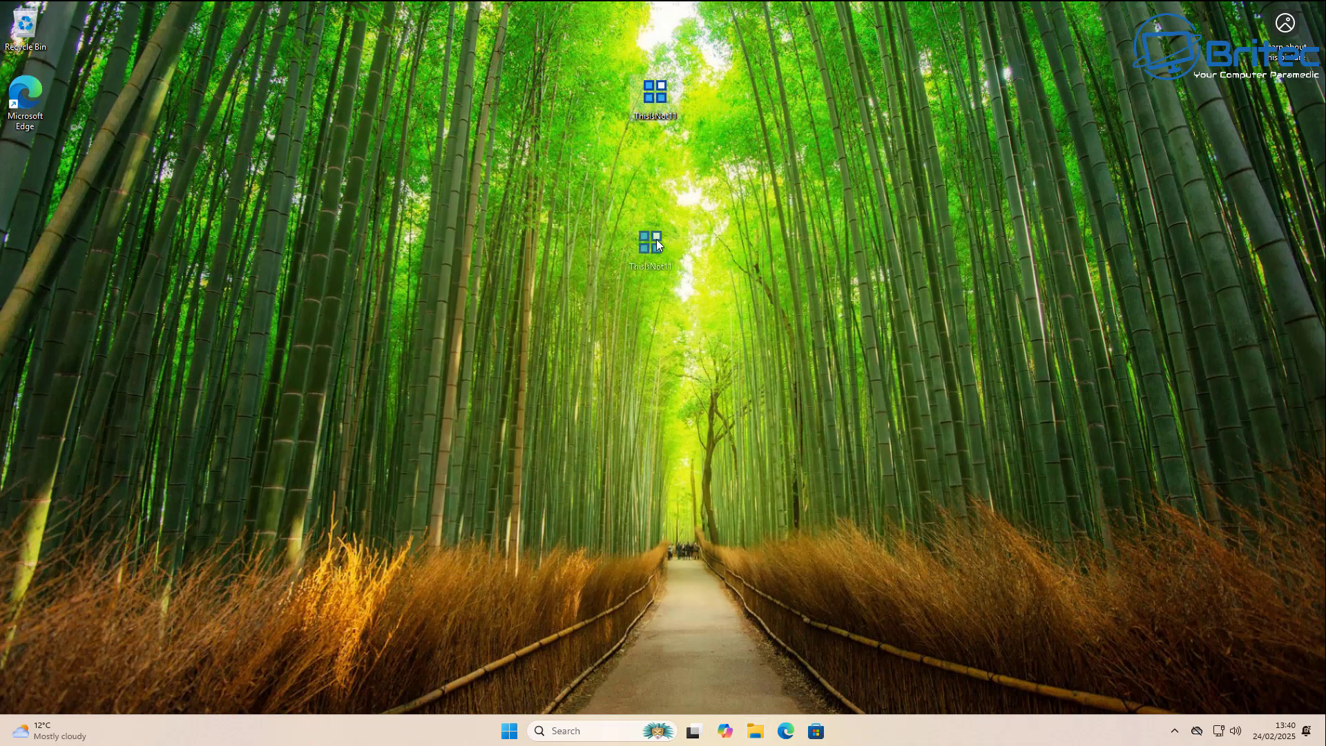
- Run the ThisIsNot11 desktop icon as administrator
left_click_drag(656, 240, 656, 242)
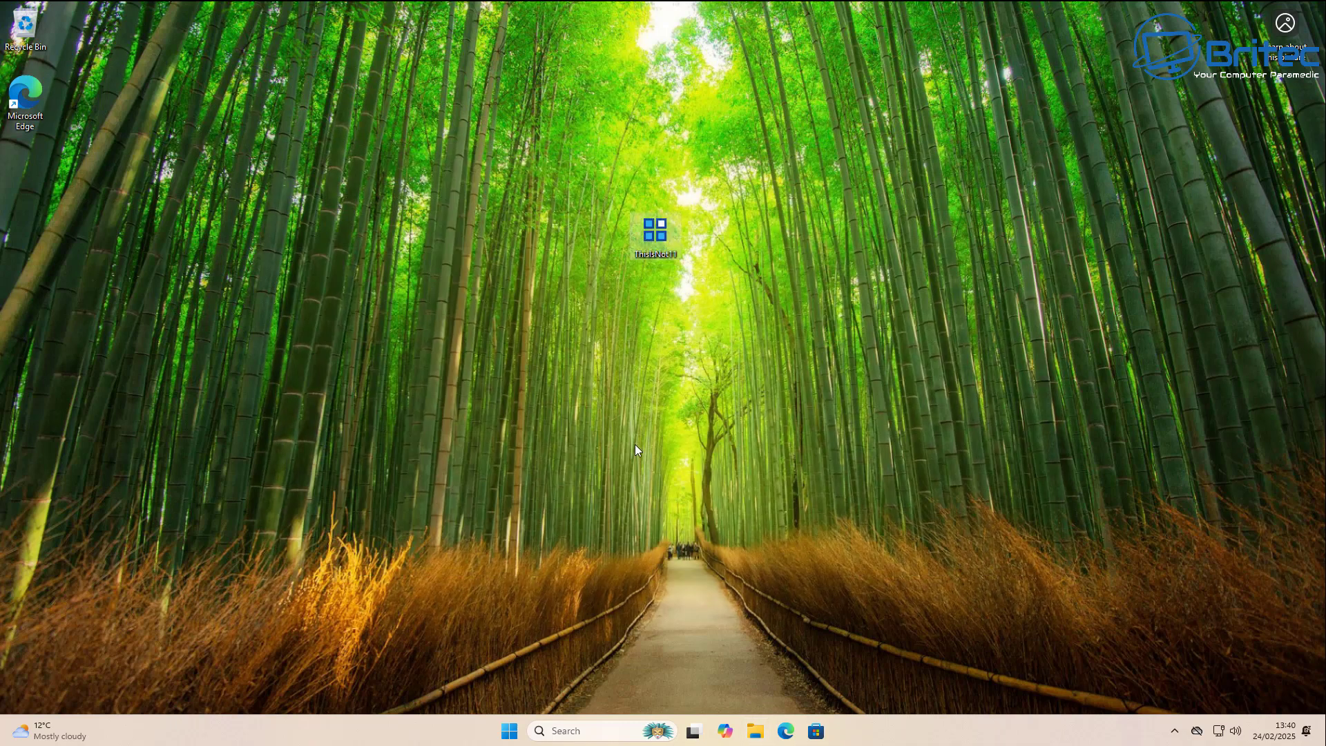
right_click(652, 231)
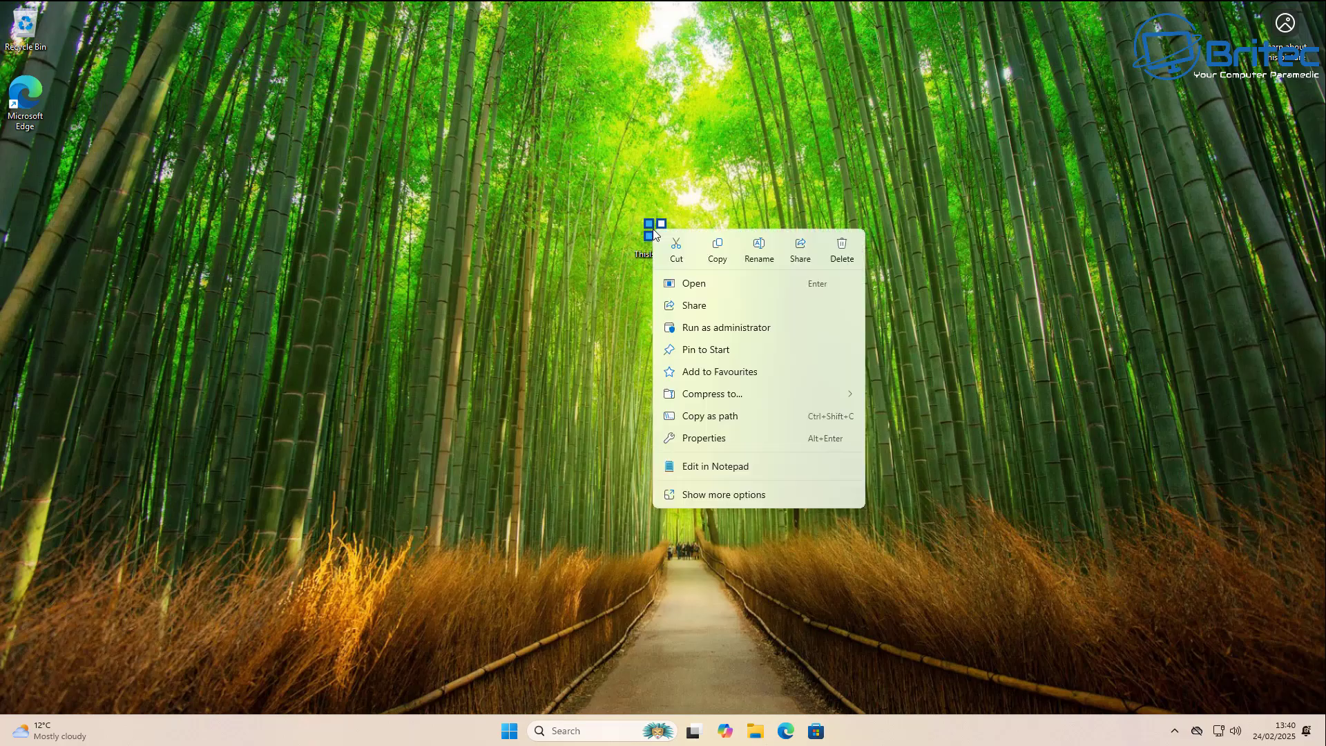
left_click(707, 329)
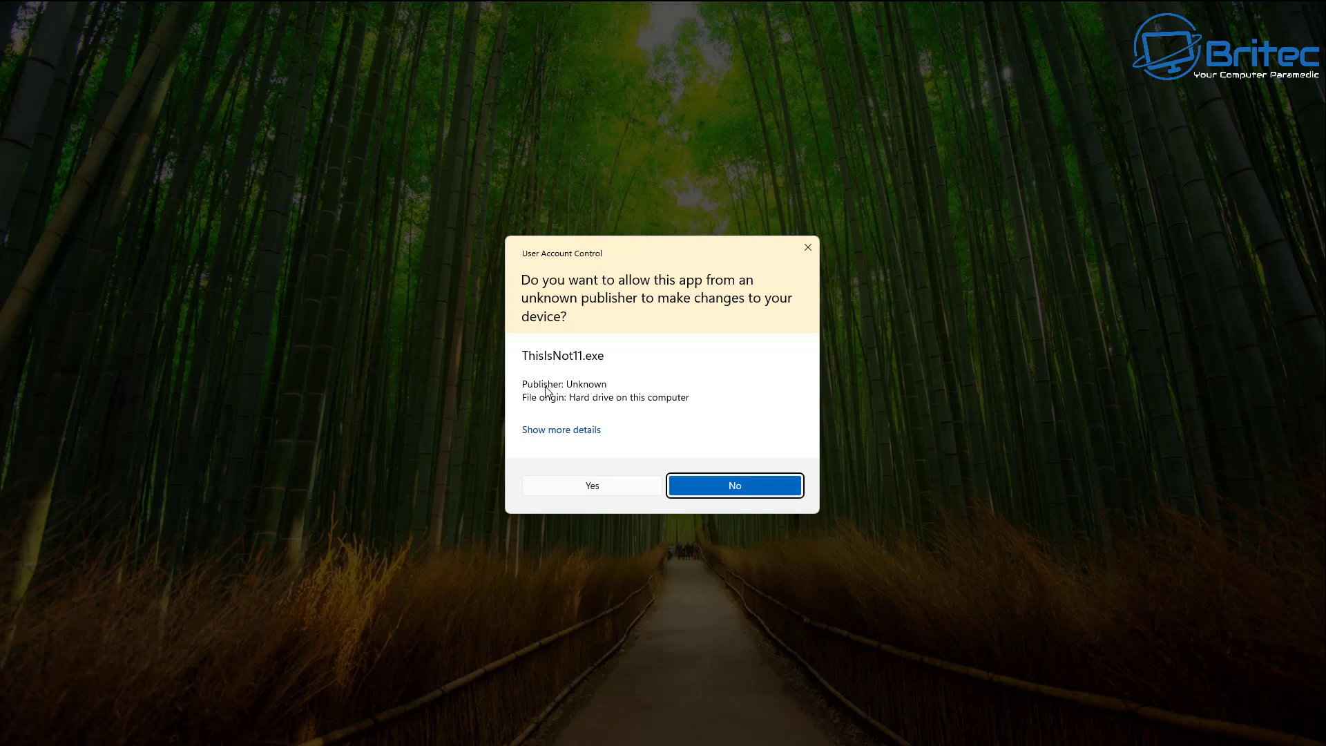
- Approve the UAC prompt and grant ThisIsNot11 temporary Start menu access
left_click(601, 489)
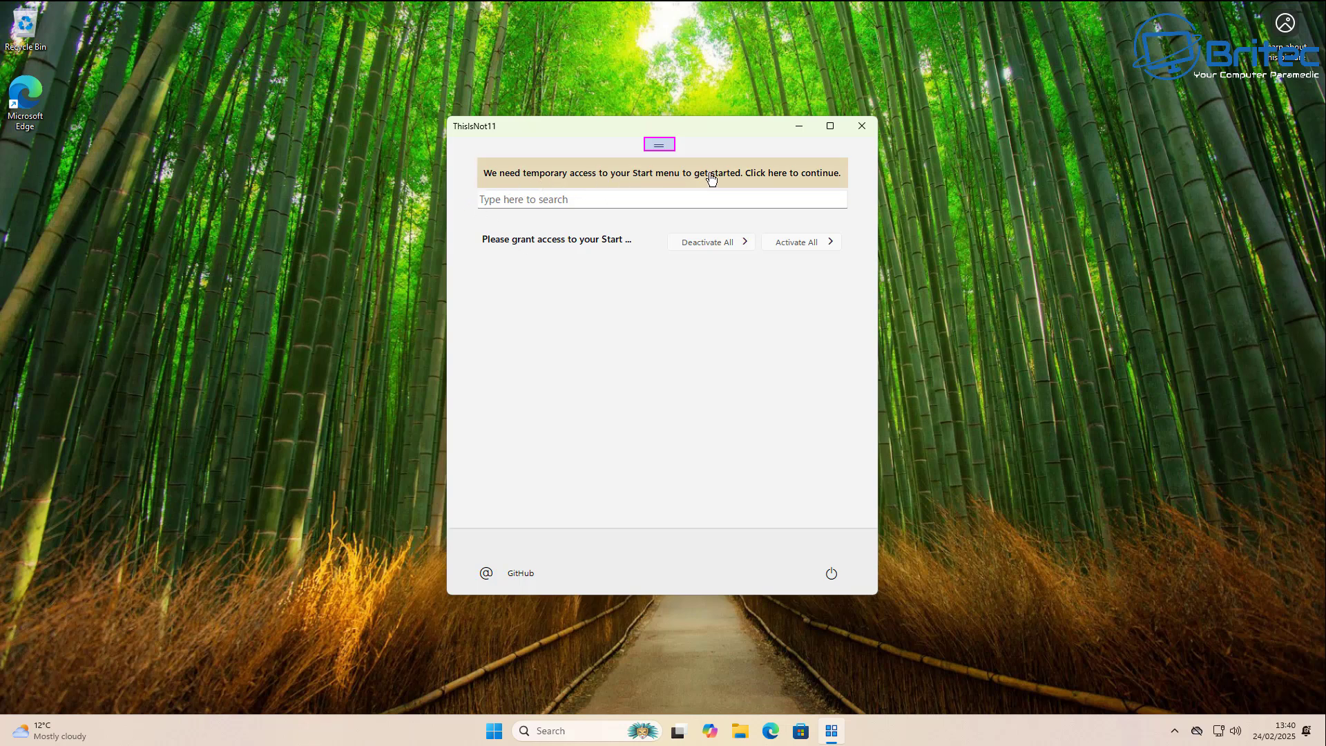
left_click(748, 176)
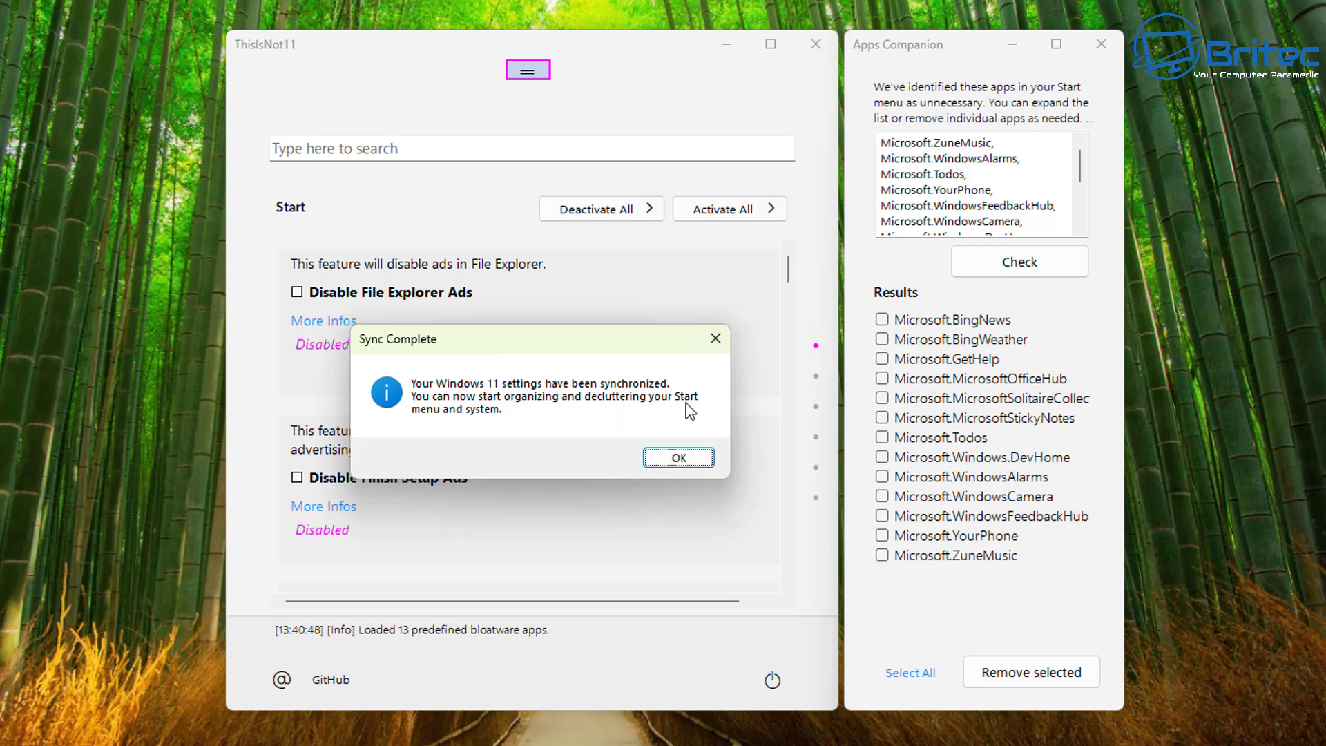
- Dismiss Sync Complete, review the Apps Companion list, and tick all 13 results
left_click(678, 458)
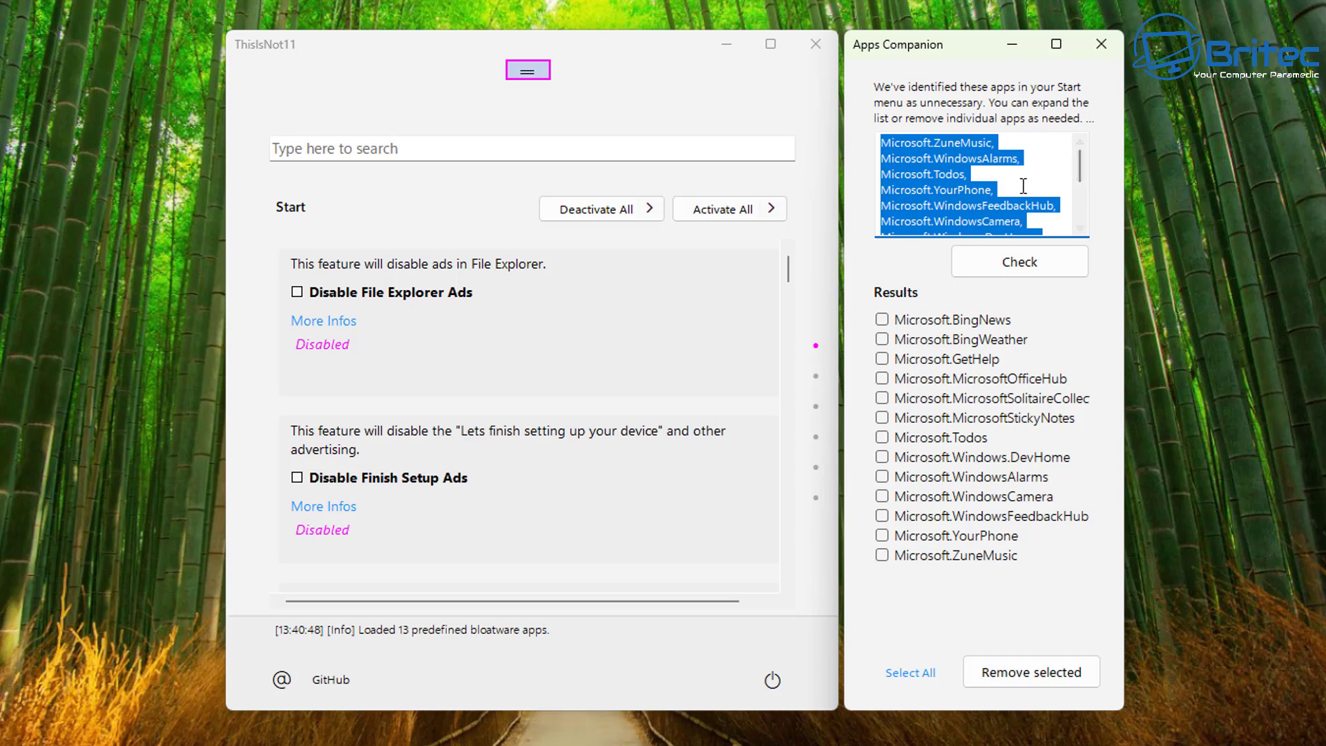
scroll(1022, 181, "down", 5)
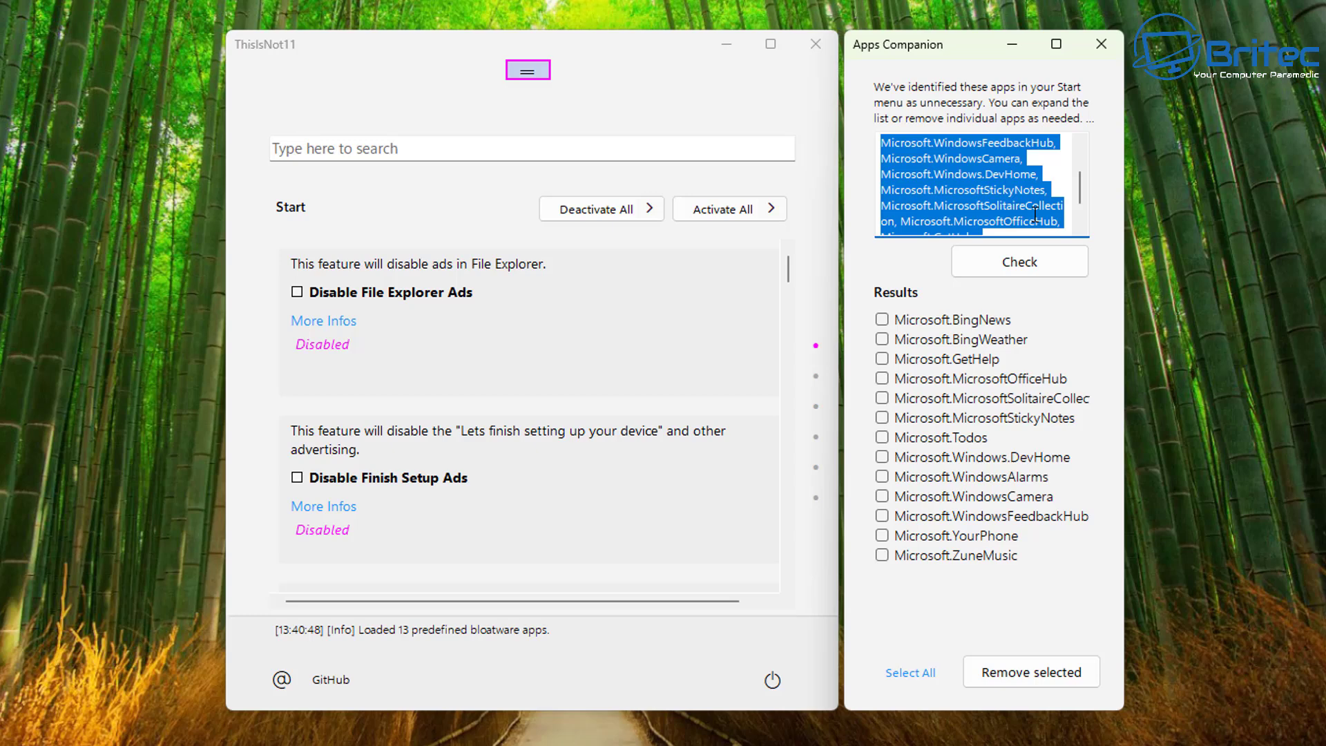
scroll(1034, 215, "up", 2)
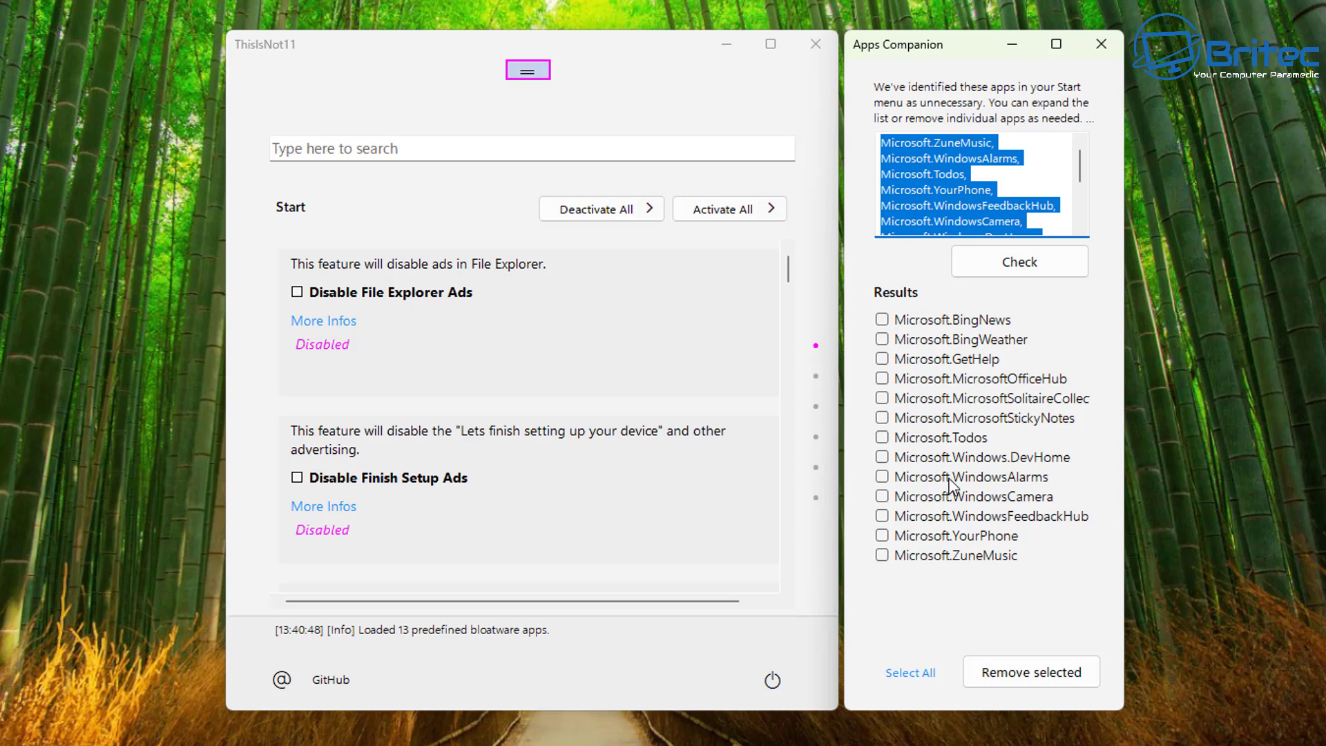
left_click(911, 677)
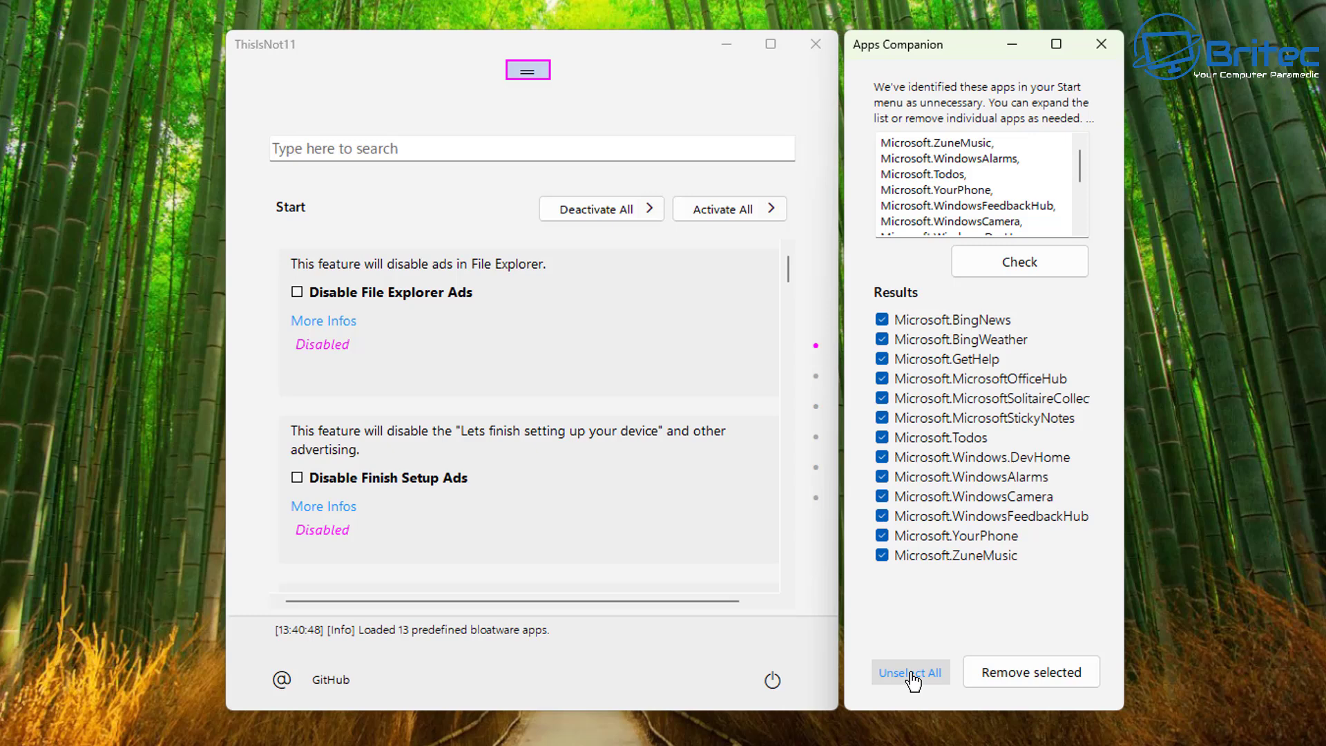
- Remove the 13 selected apps and enable File Explorer, Finish Setup and Lock Screen ad tweaks
left_click(1082, 684)
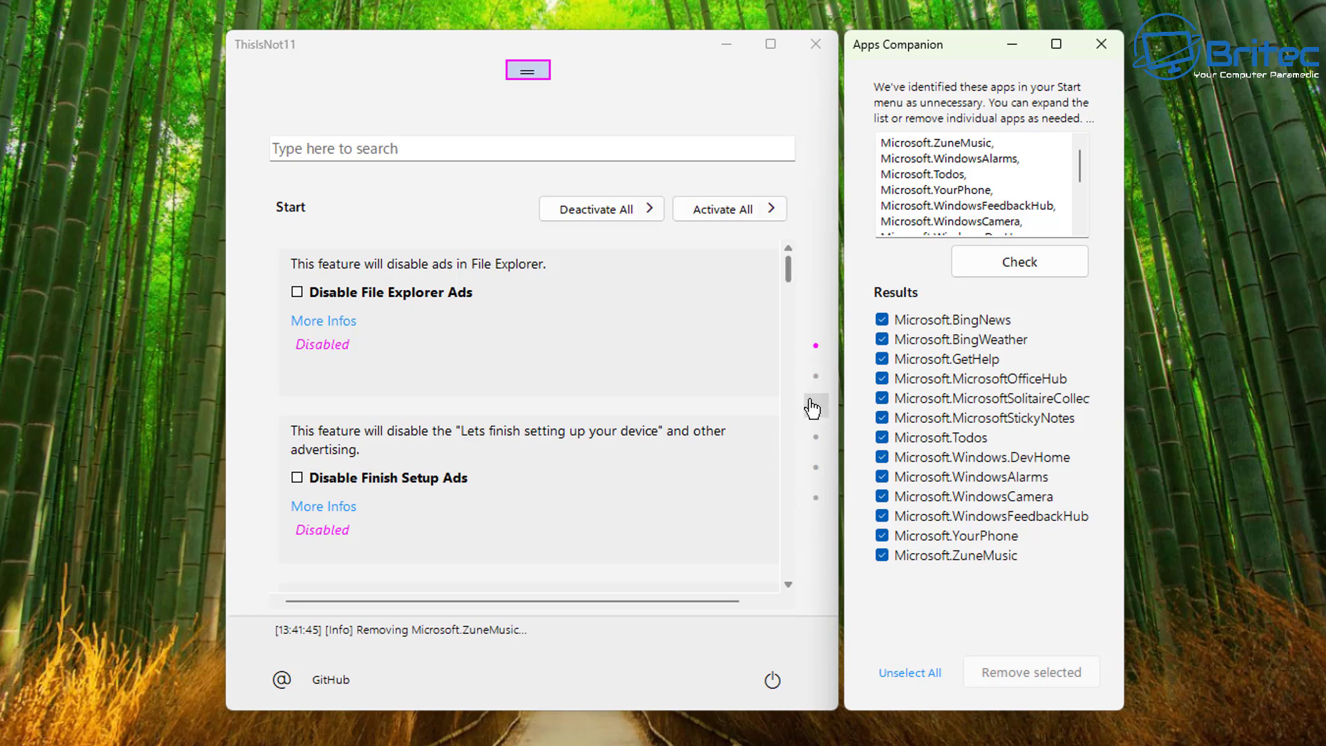
left_click(298, 293)
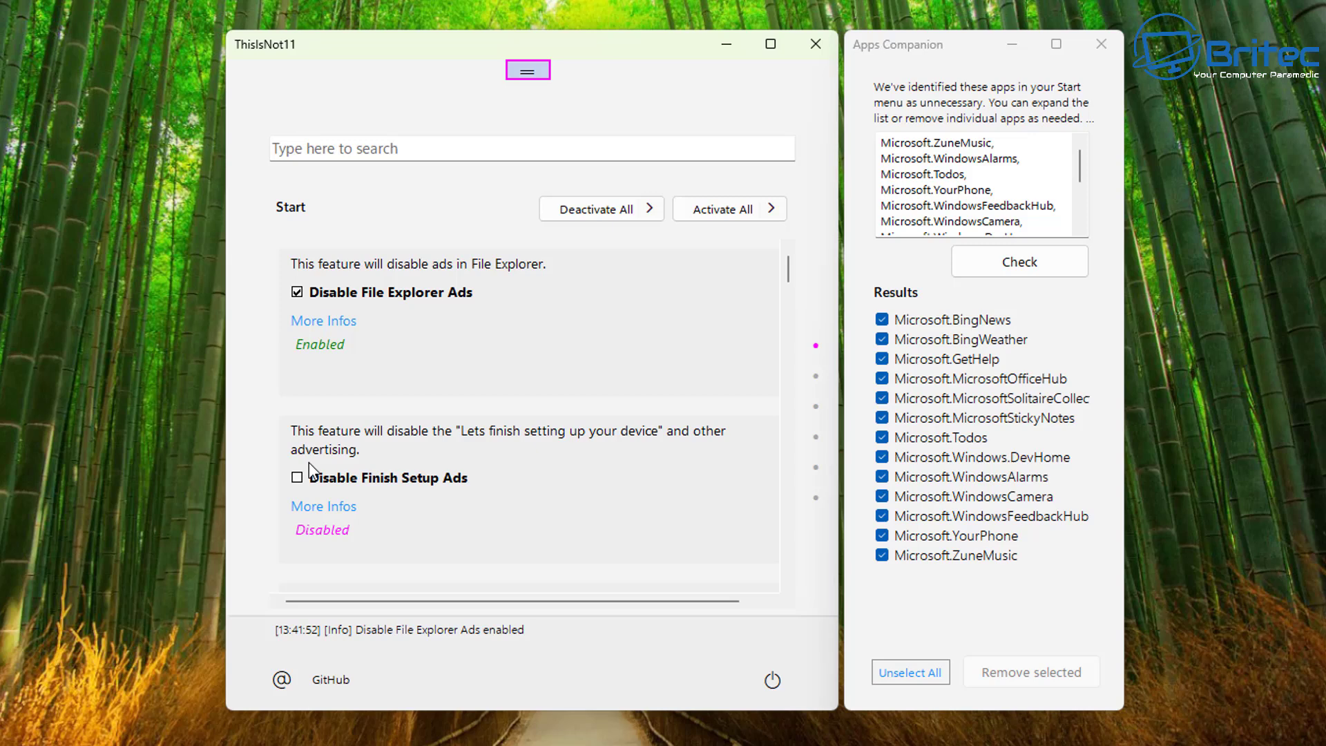
left_click(298, 479)
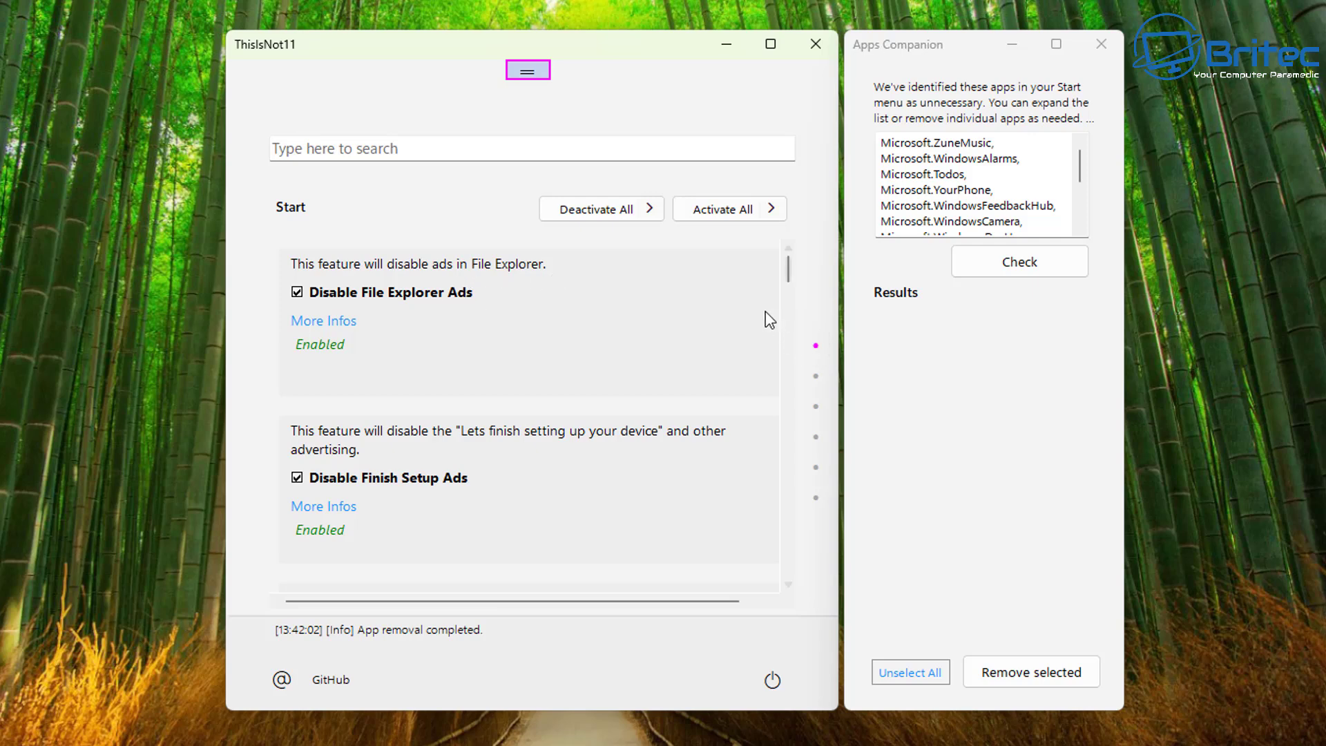
scroll(768, 319, "down", 2)
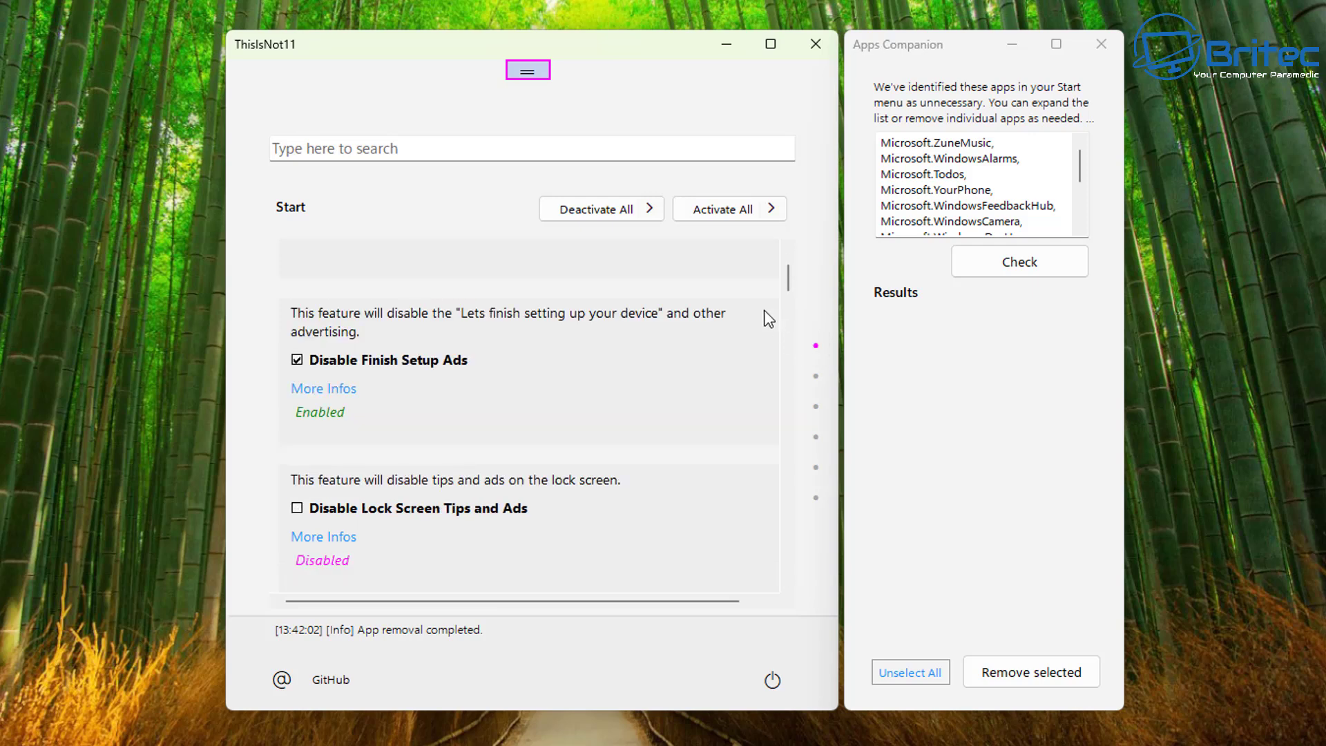
scroll(768, 319, "down", 2)
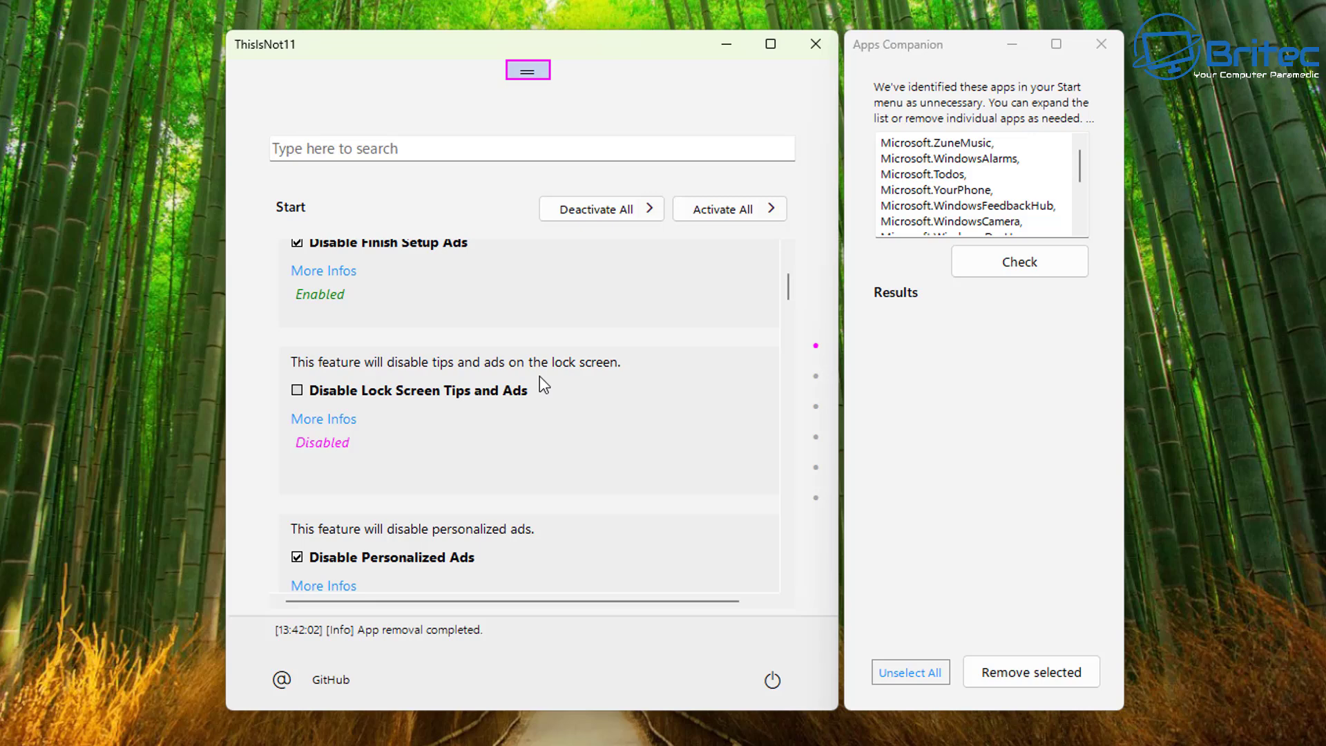
left_click(299, 391)
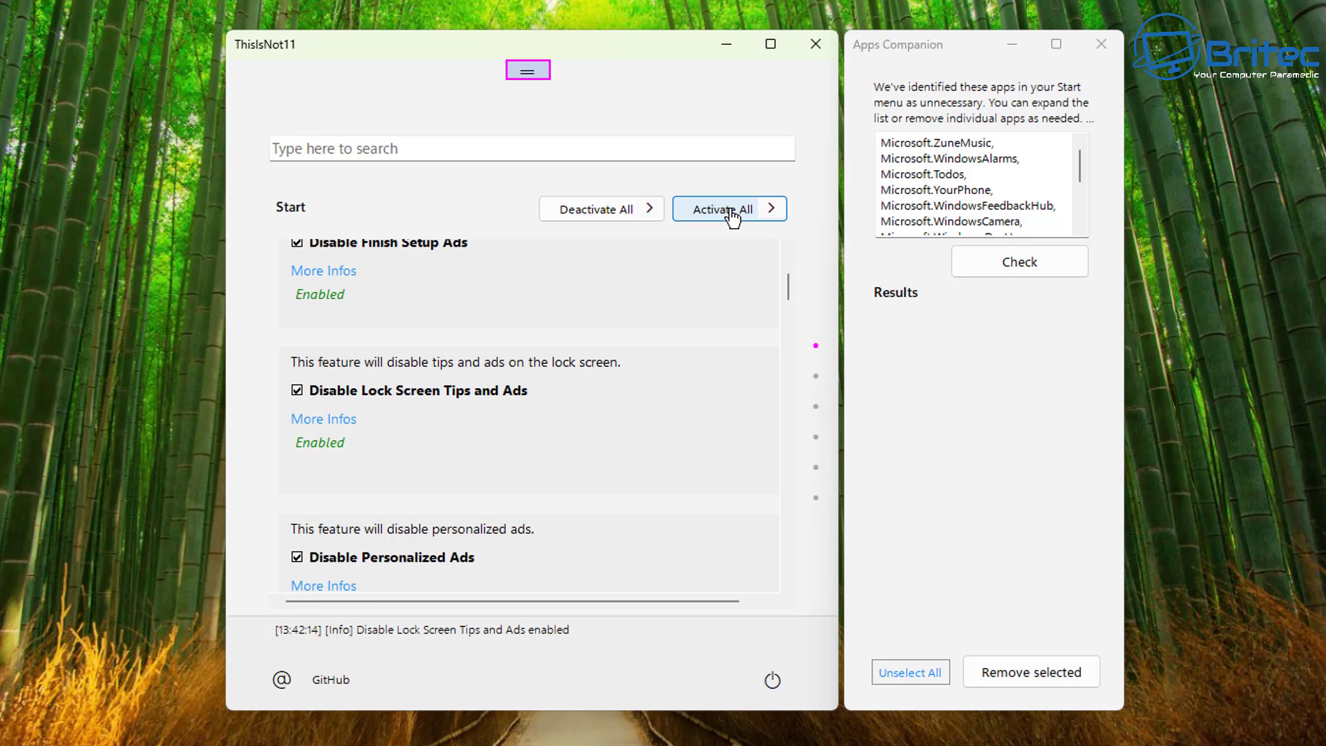
scroll(737, 396, "down", 5)
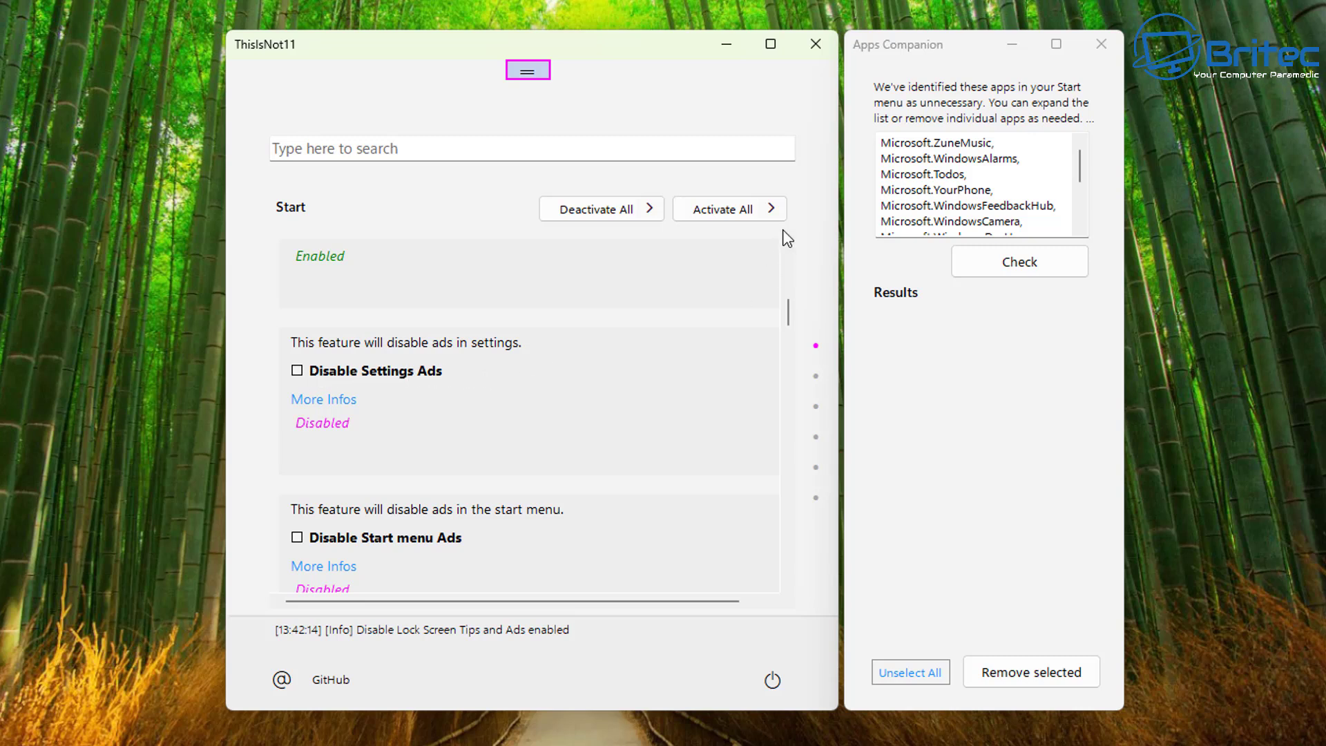
- Activate all Start category tweaks, dismiss the Success message, and review the tweak list
left_click(749, 217)
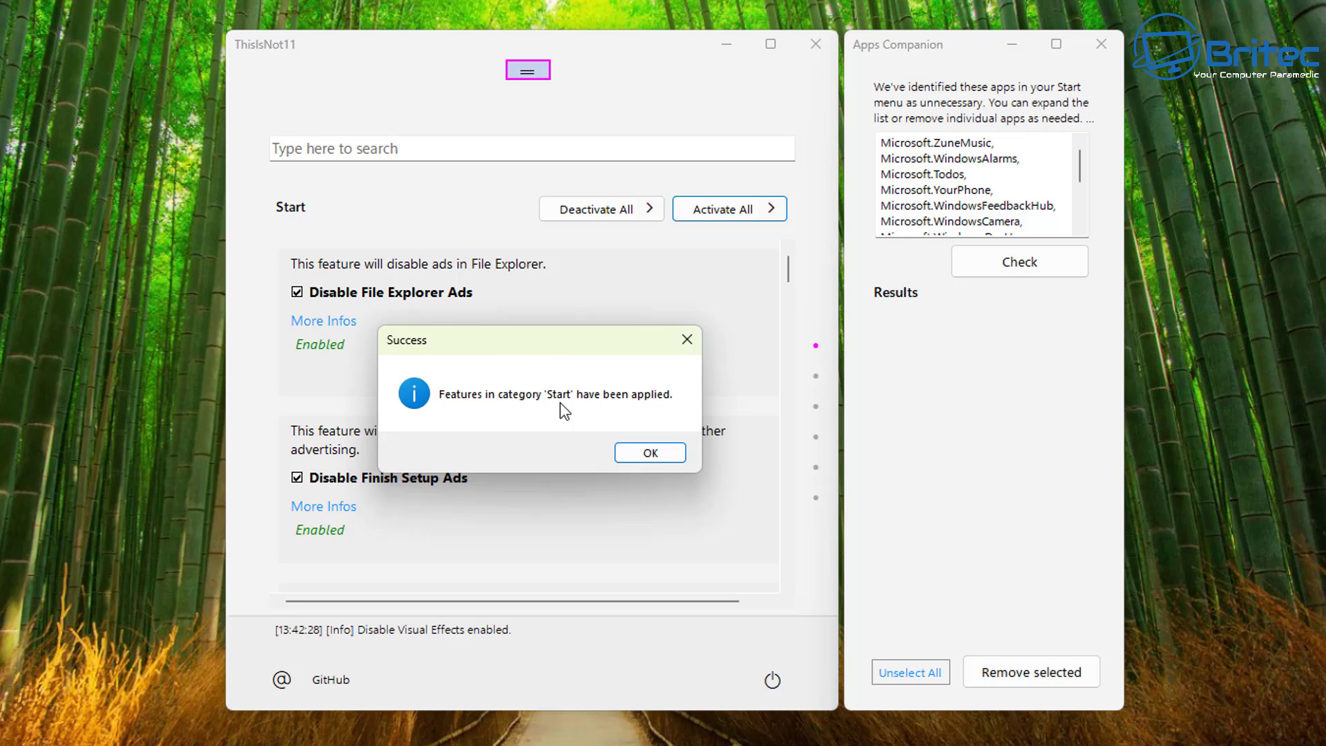
left_click(650, 453)
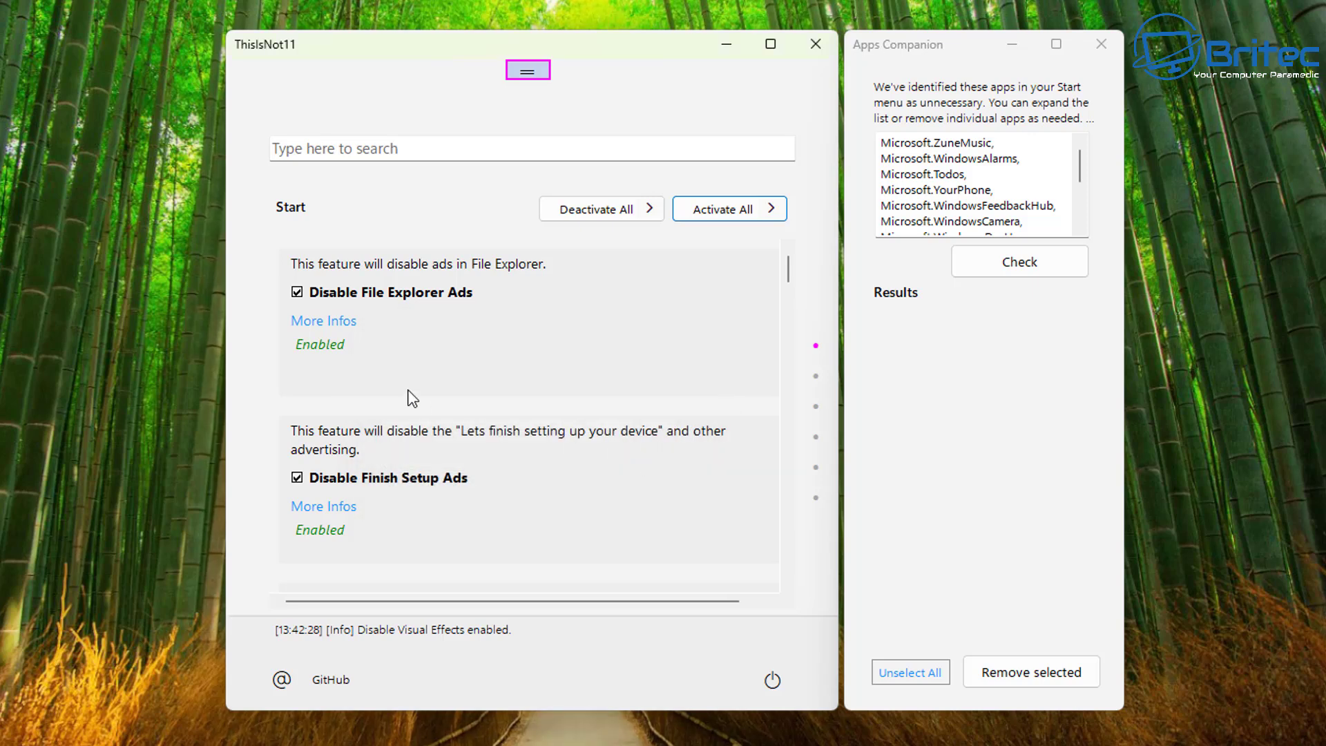
scroll(527, 366, "down", 3)
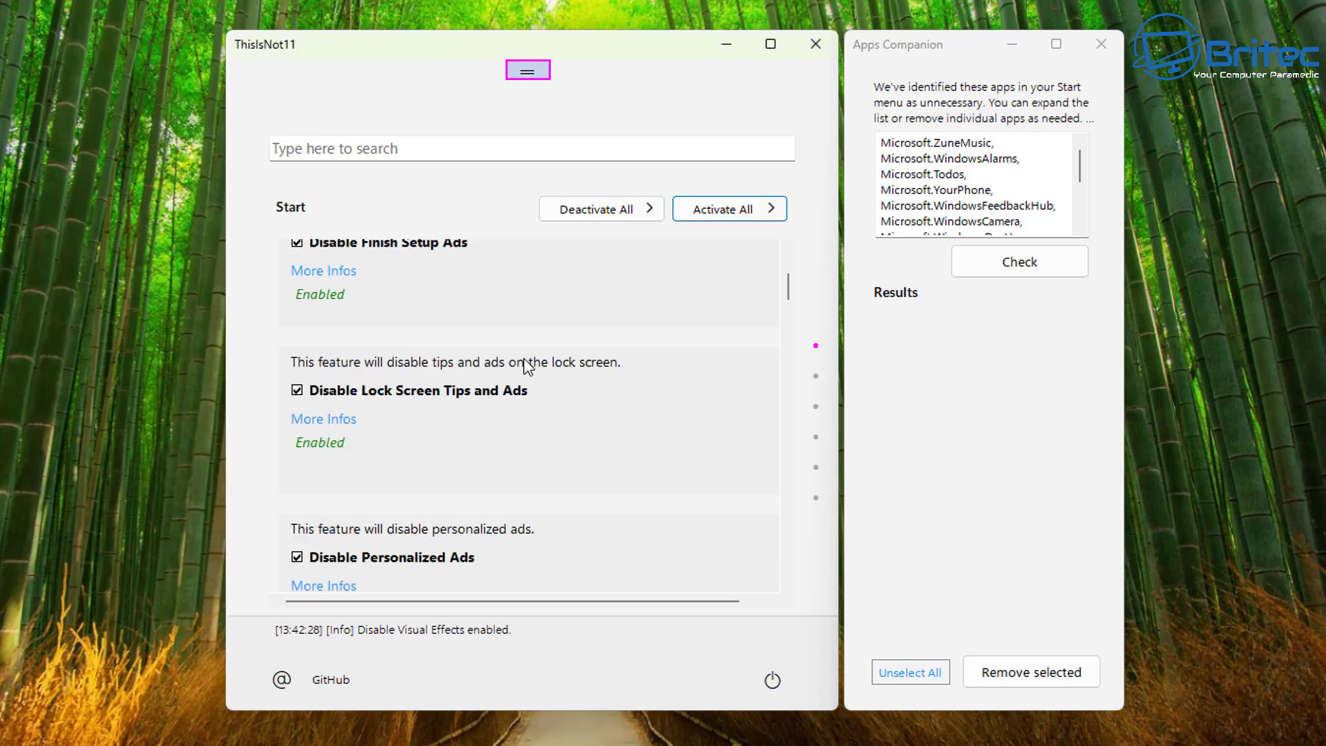
scroll(527, 366, "down", 2)
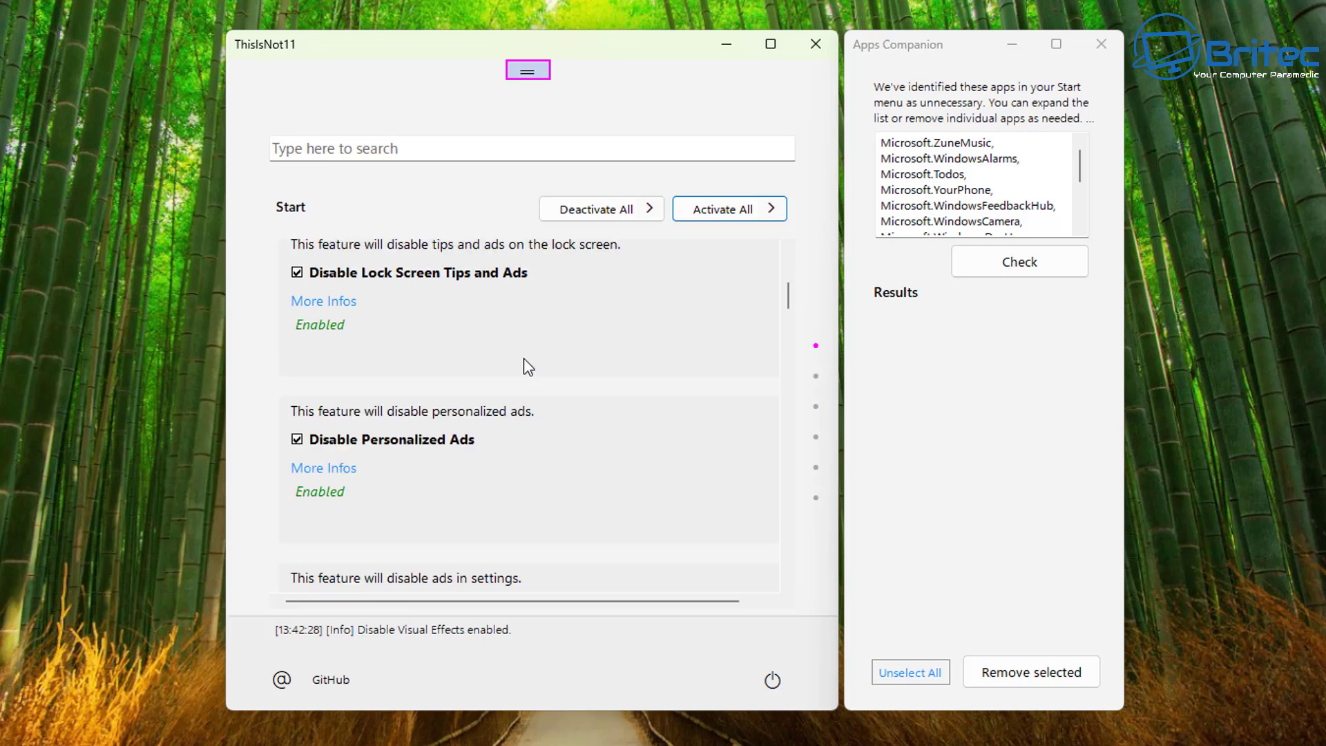
scroll(525, 365, "down", 2)
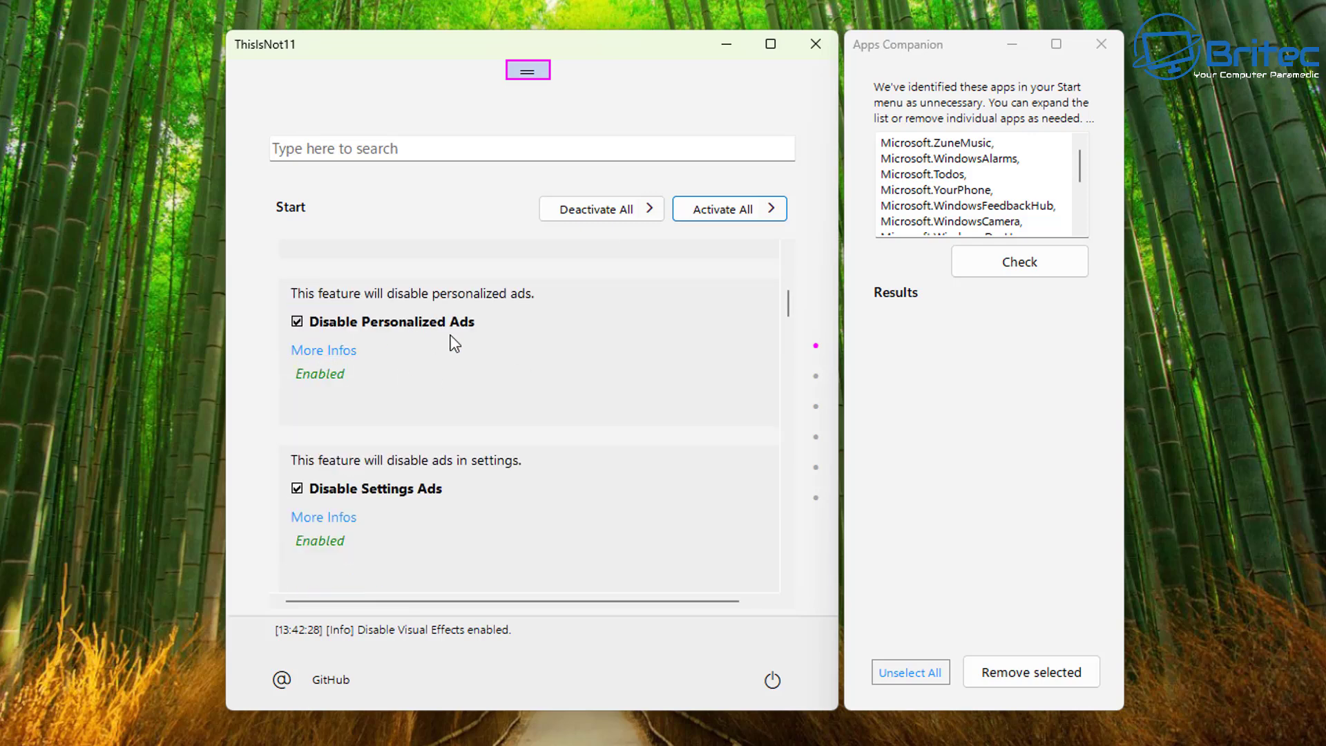
scroll(509, 381, "down", 3)
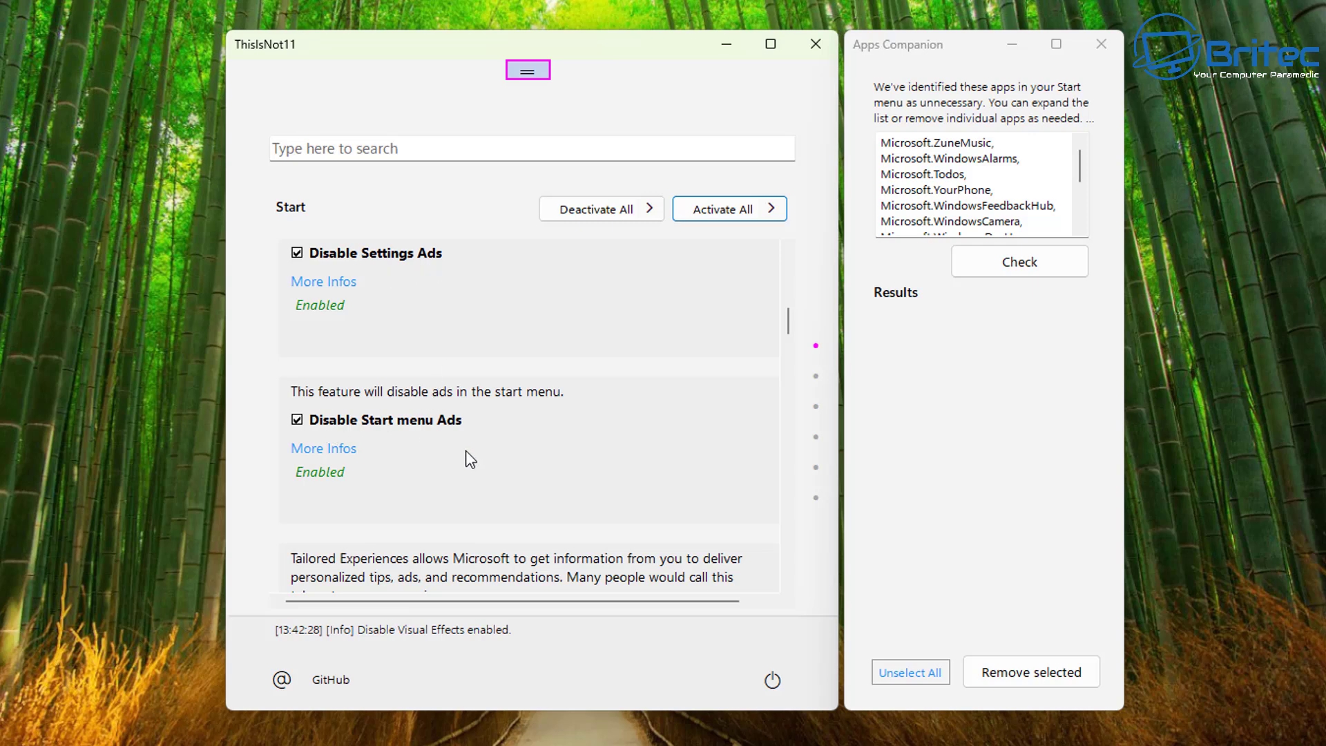
scroll(529, 443, "down", 2)
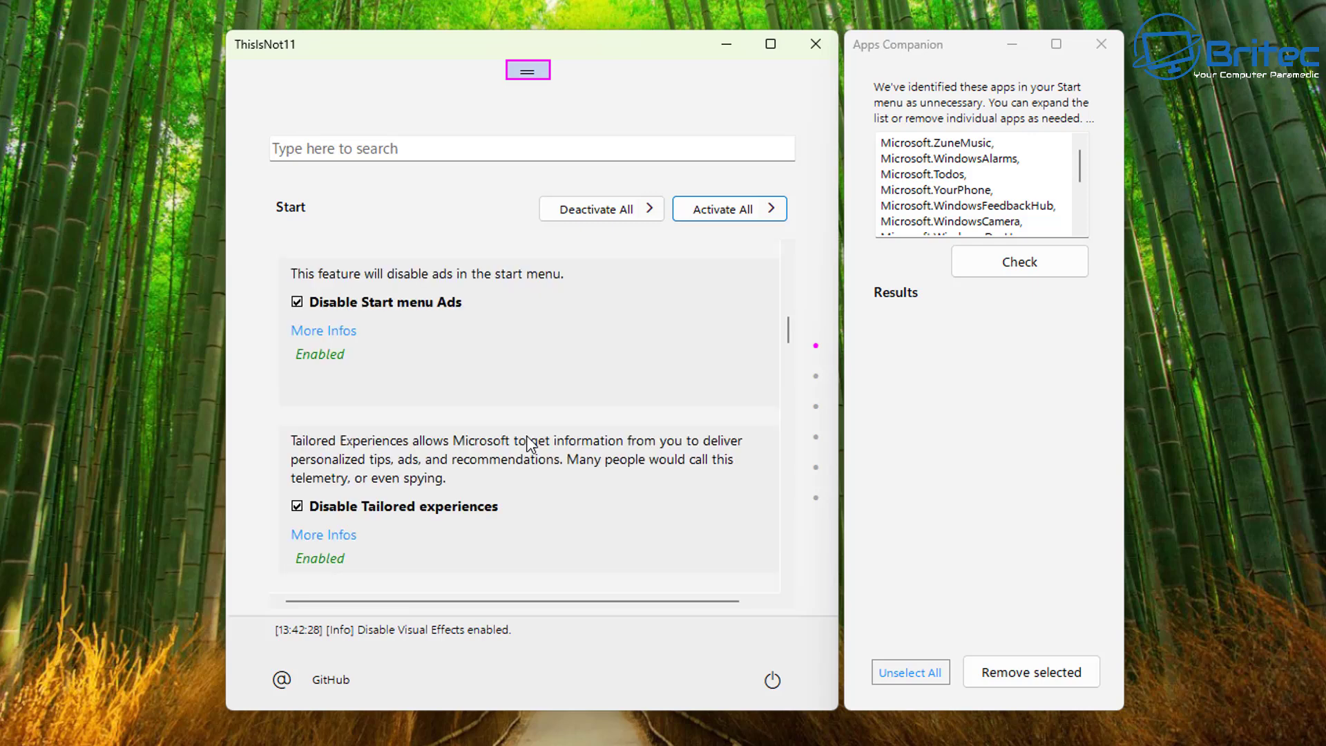
scroll(528, 443, "down", 2)
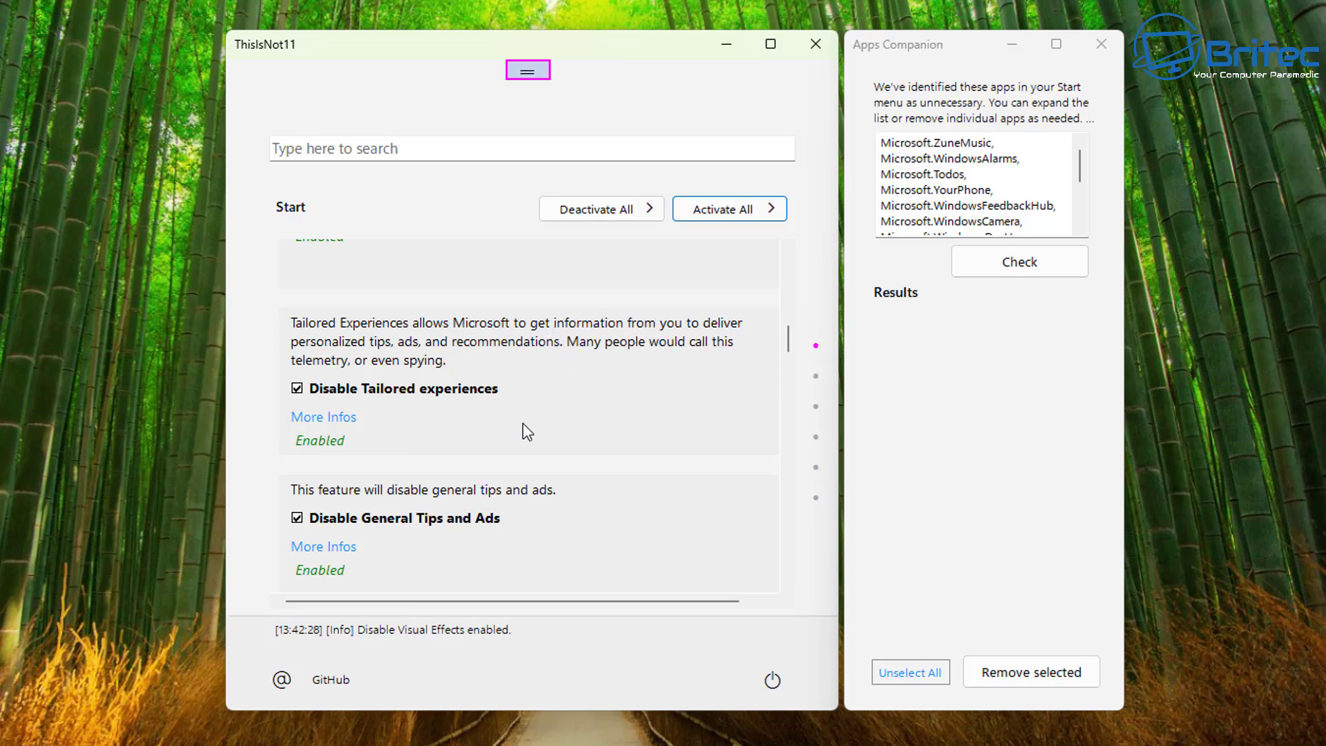
scroll(522, 432, "down", 2)
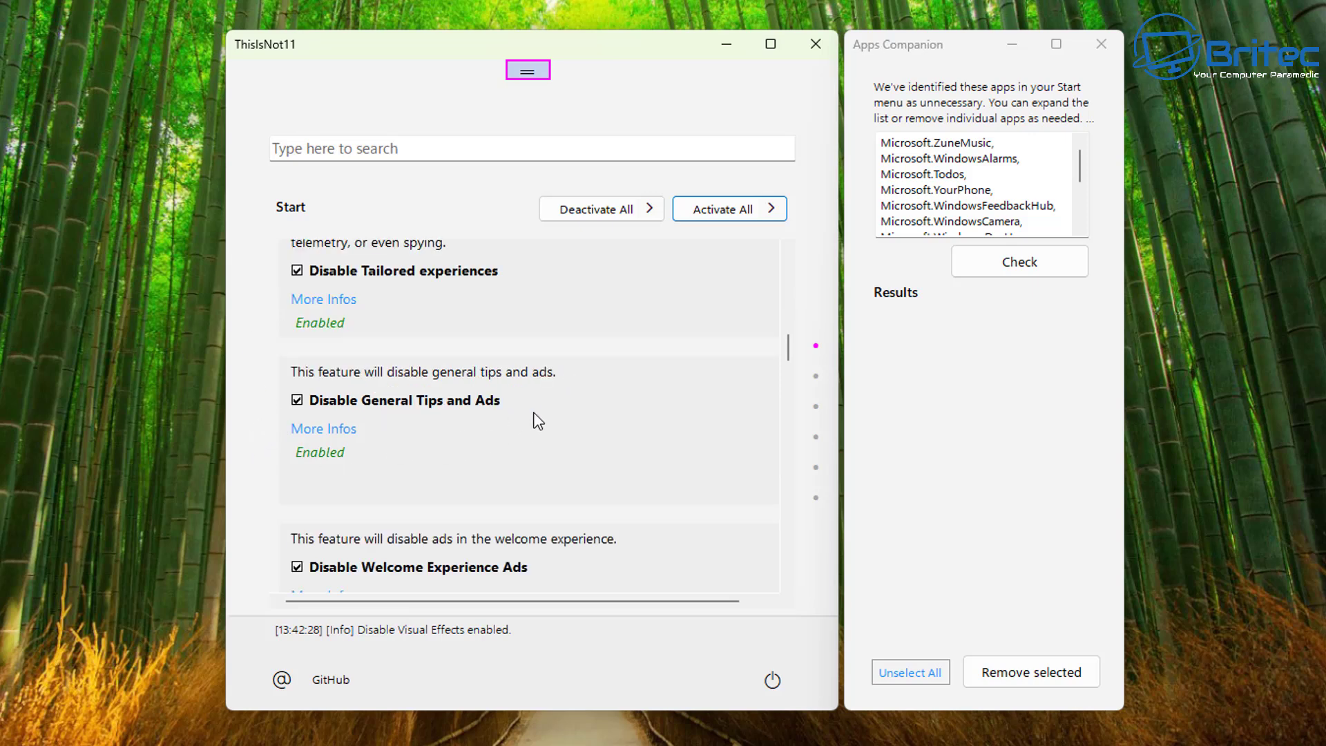
scroll(532, 412, "down", 2)
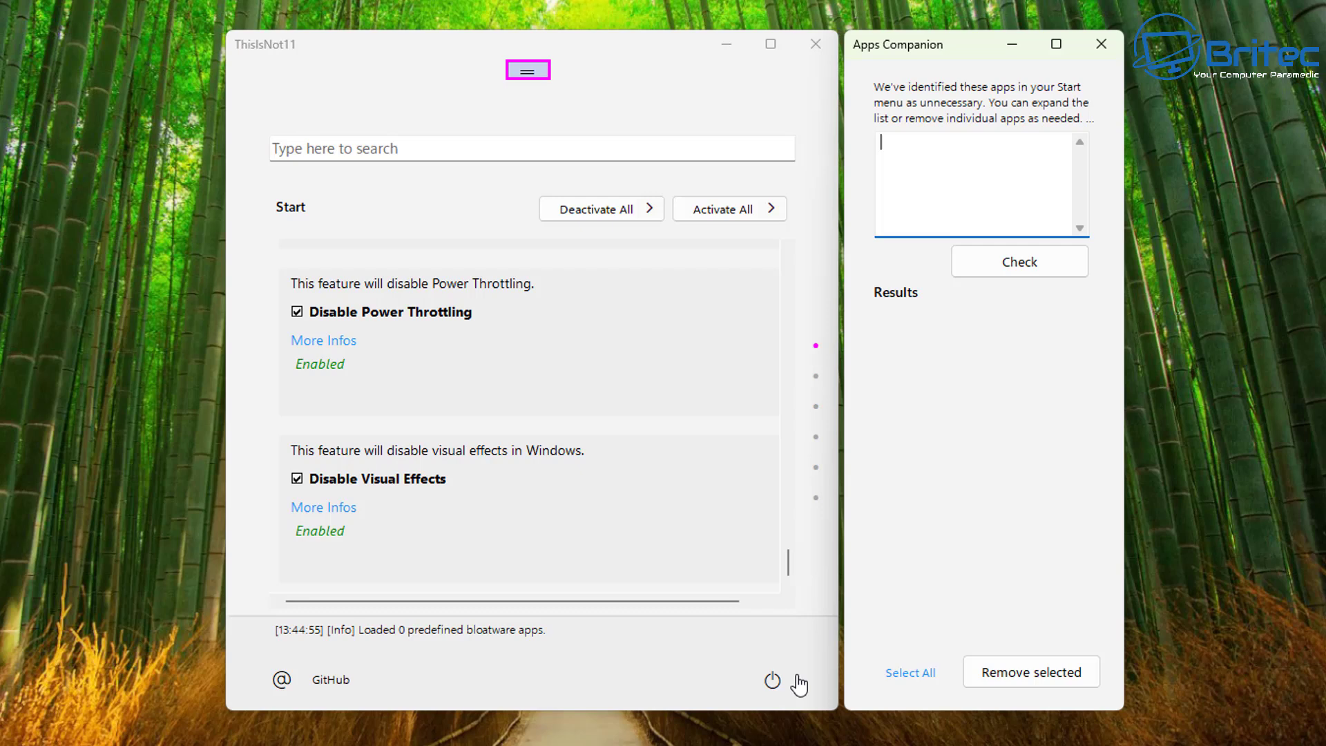
- Close ThisIsNot11 and its companion, then check the Start menu
left_click(772, 681)
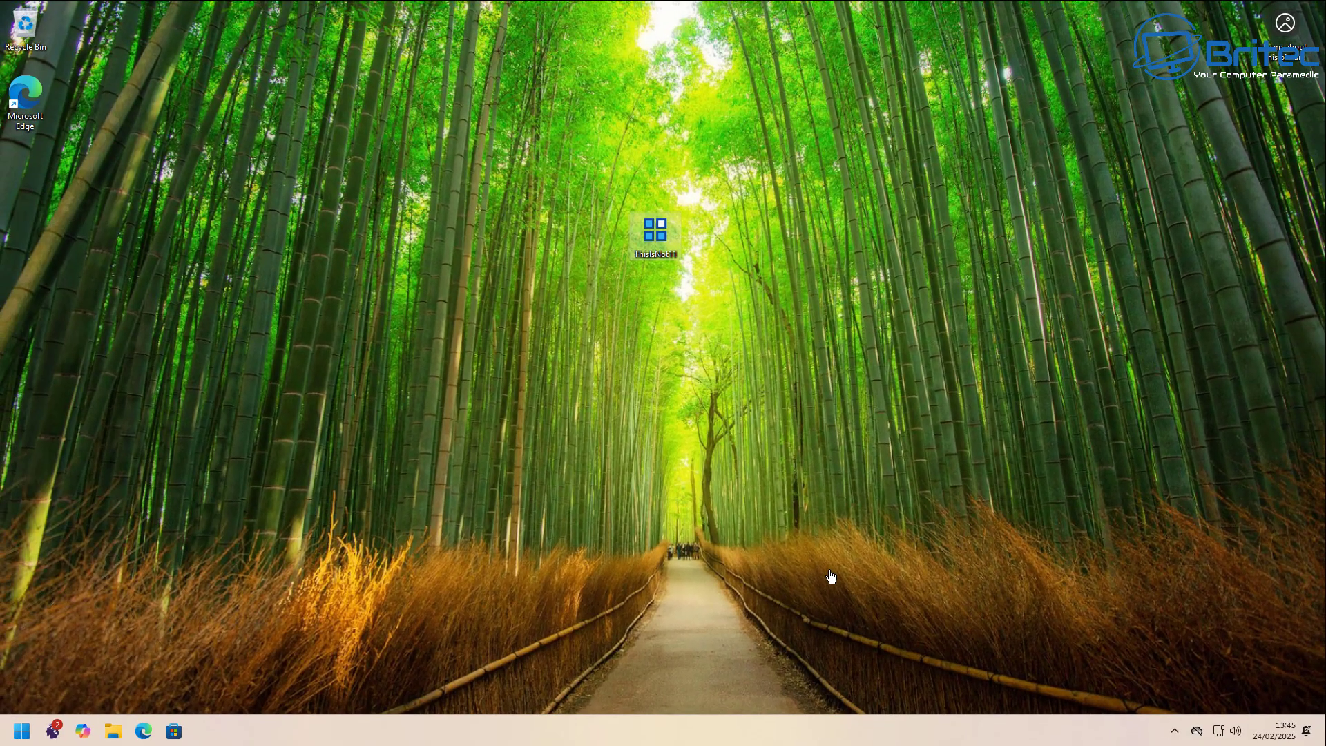
left_click(22, 730)
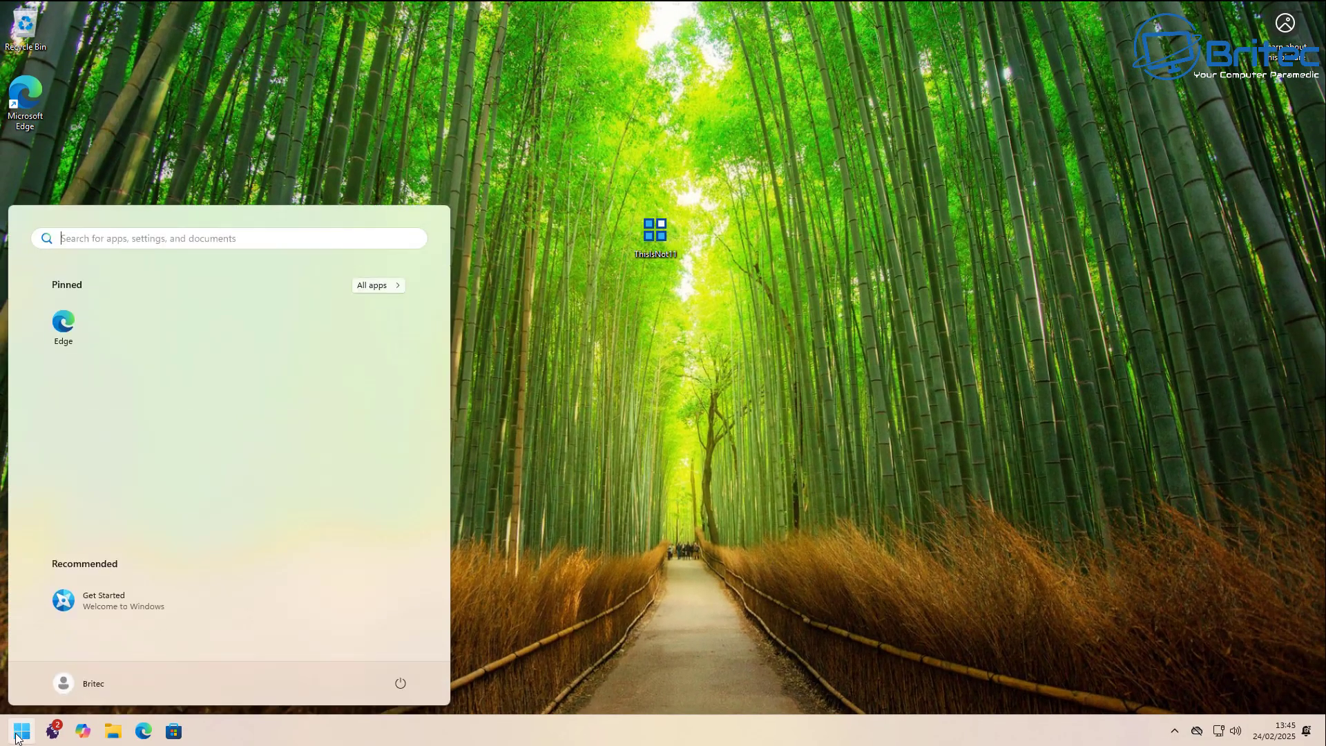
left_click(611, 529)
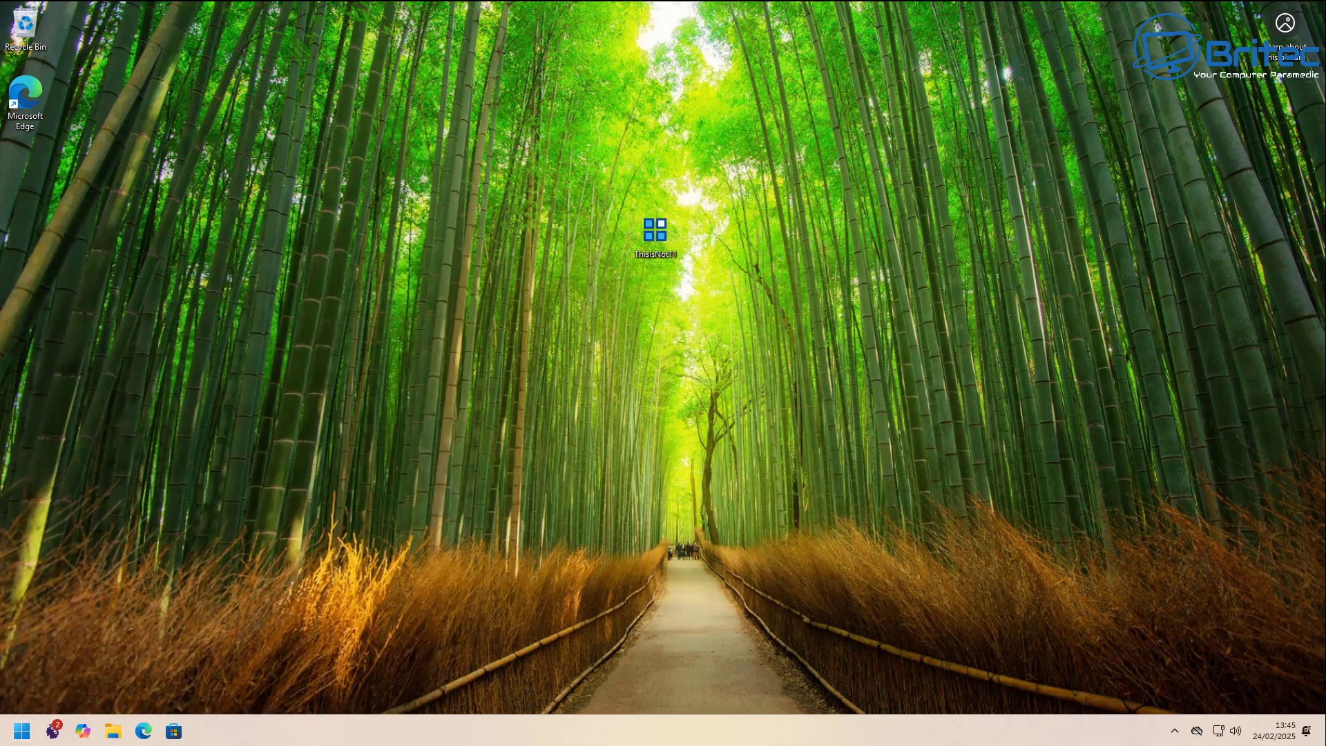
left_click(21, 731)
- Scroll through the slimmed-down All apps list, then close the Start menu
left_click(20, 734)
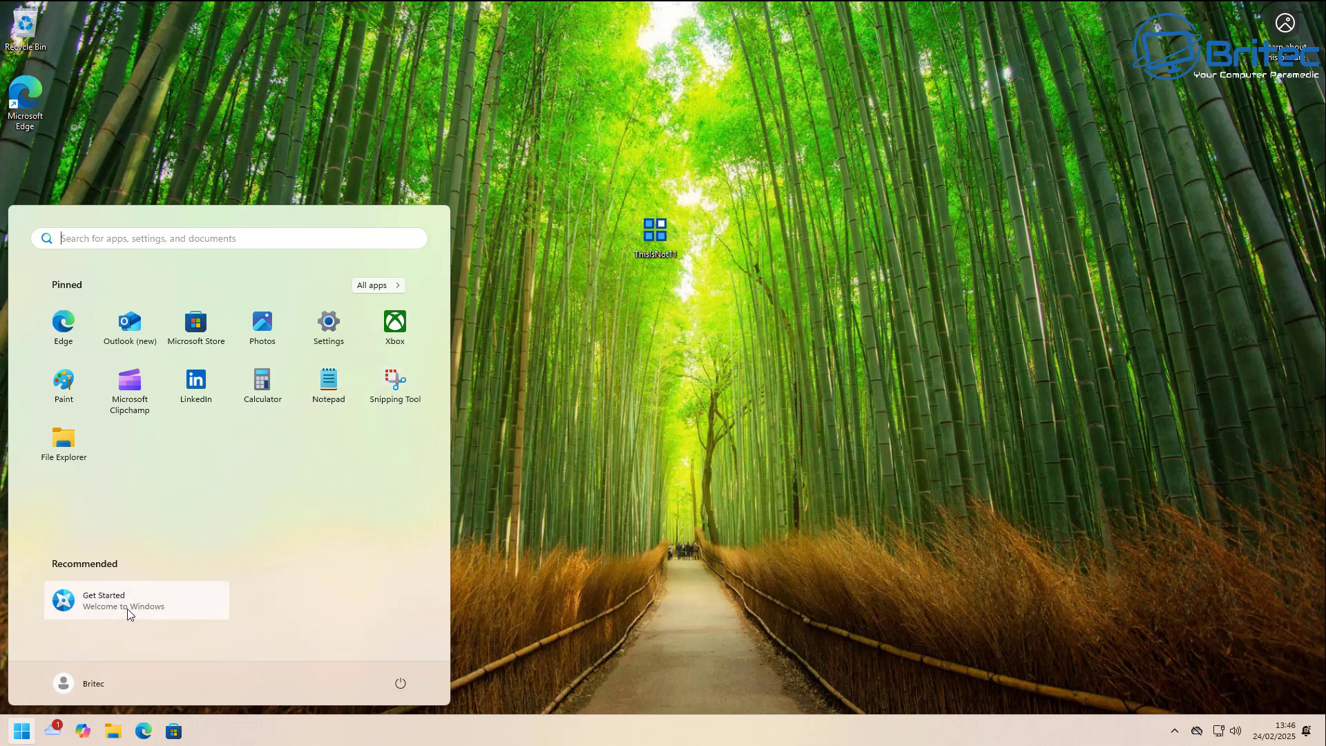
left_click(392, 289)
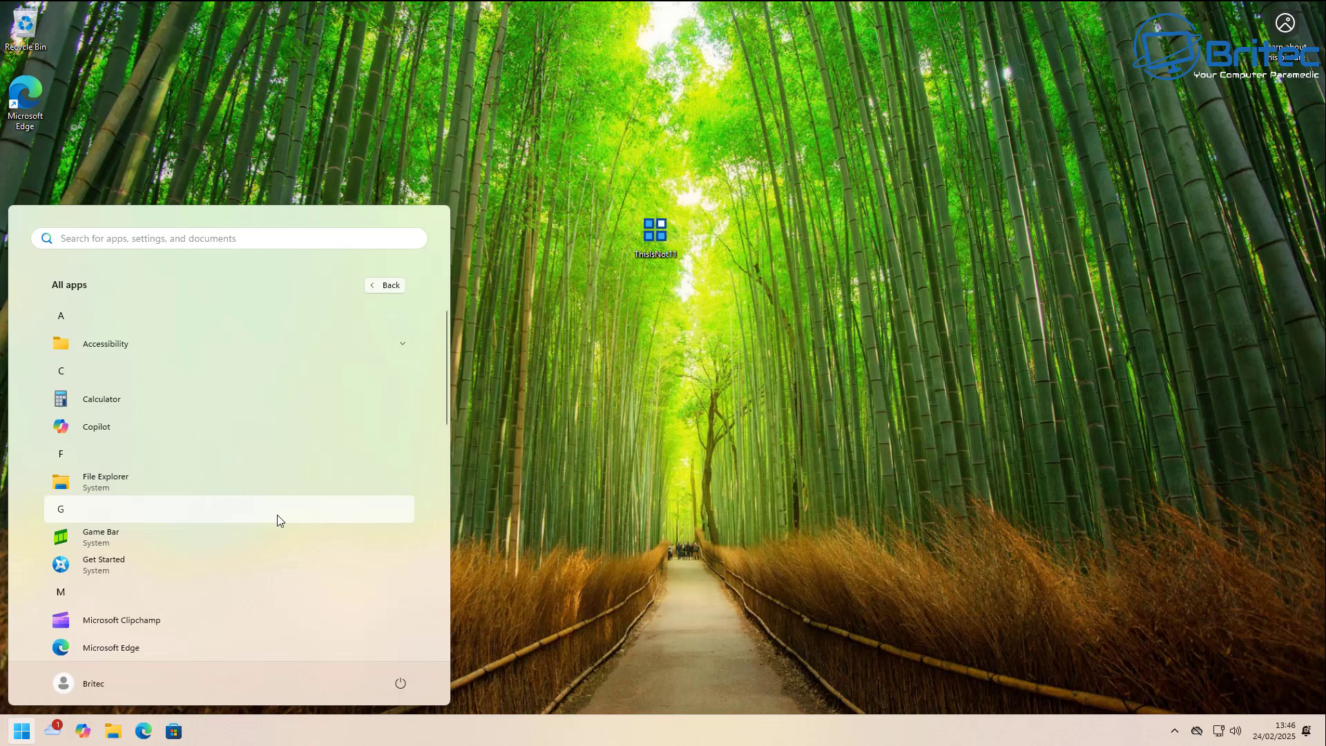
scroll(278, 518, "down", 3)
scroll(277, 519, "down", 5)
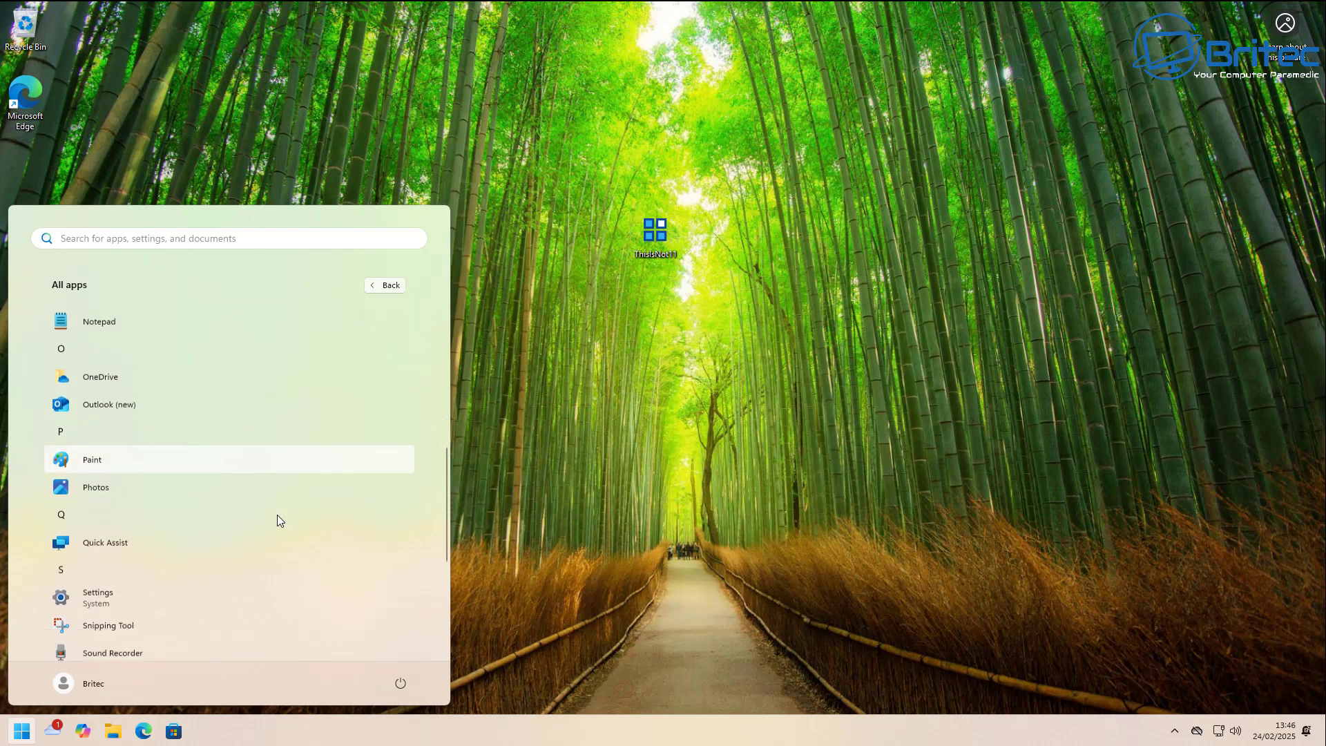
scroll(277, 520, "down", 3)
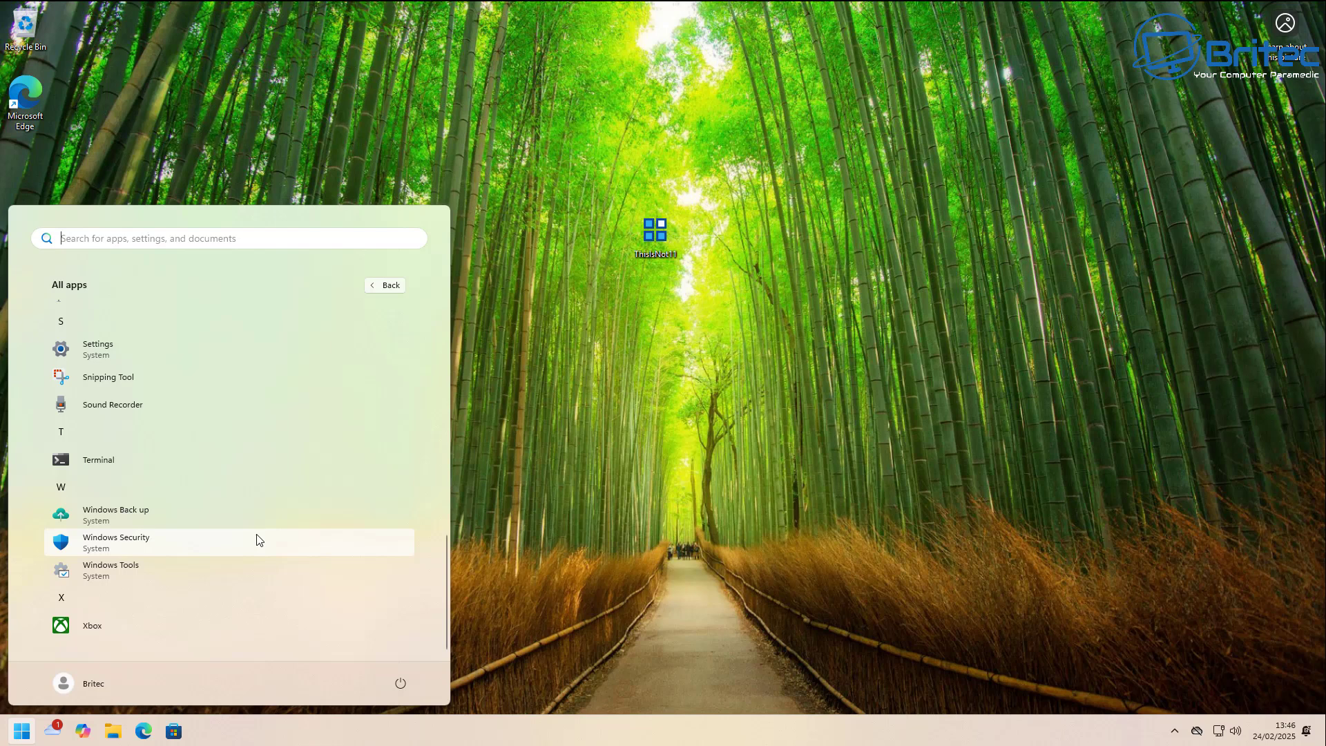
scroll(255, 539, "up", 5)
left_click(575, 475)
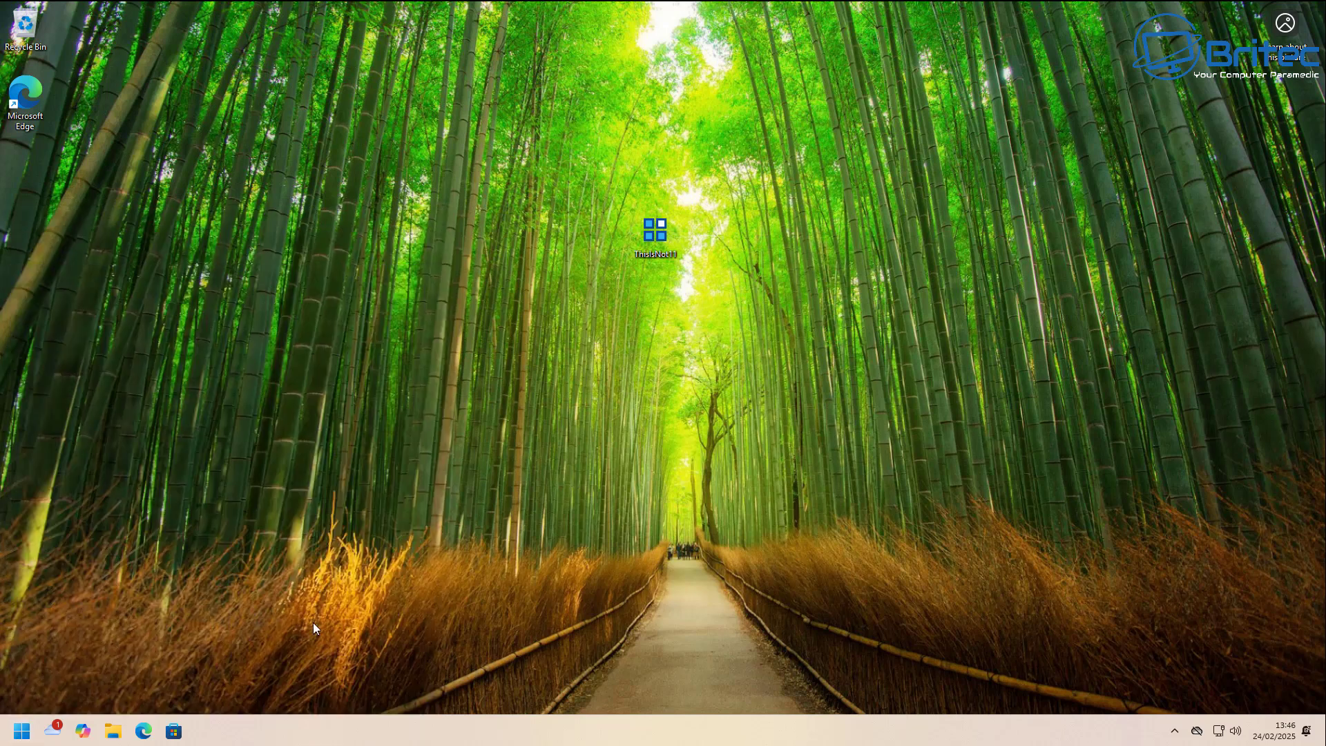
- Open Settings and view the Inking & typing personalisation page under Privacy & security
left_click(21, 730)
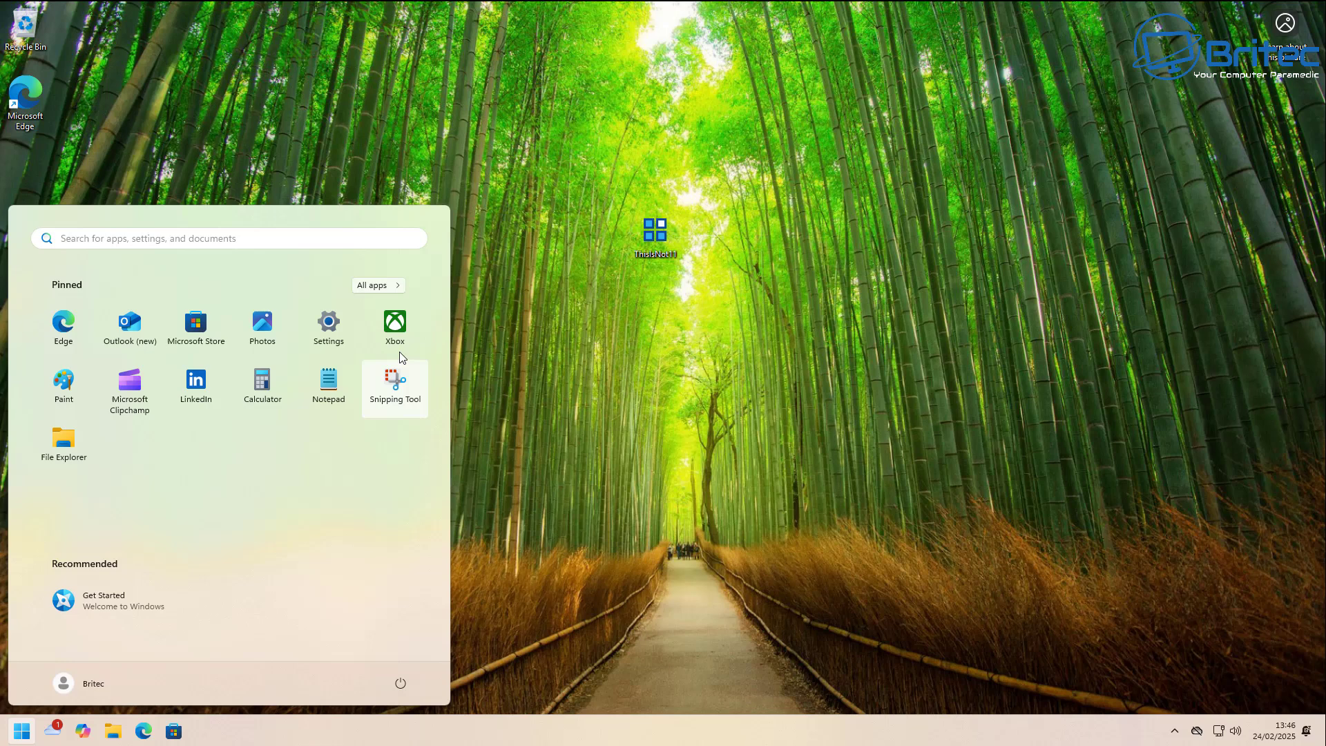
left_click(329, 325)
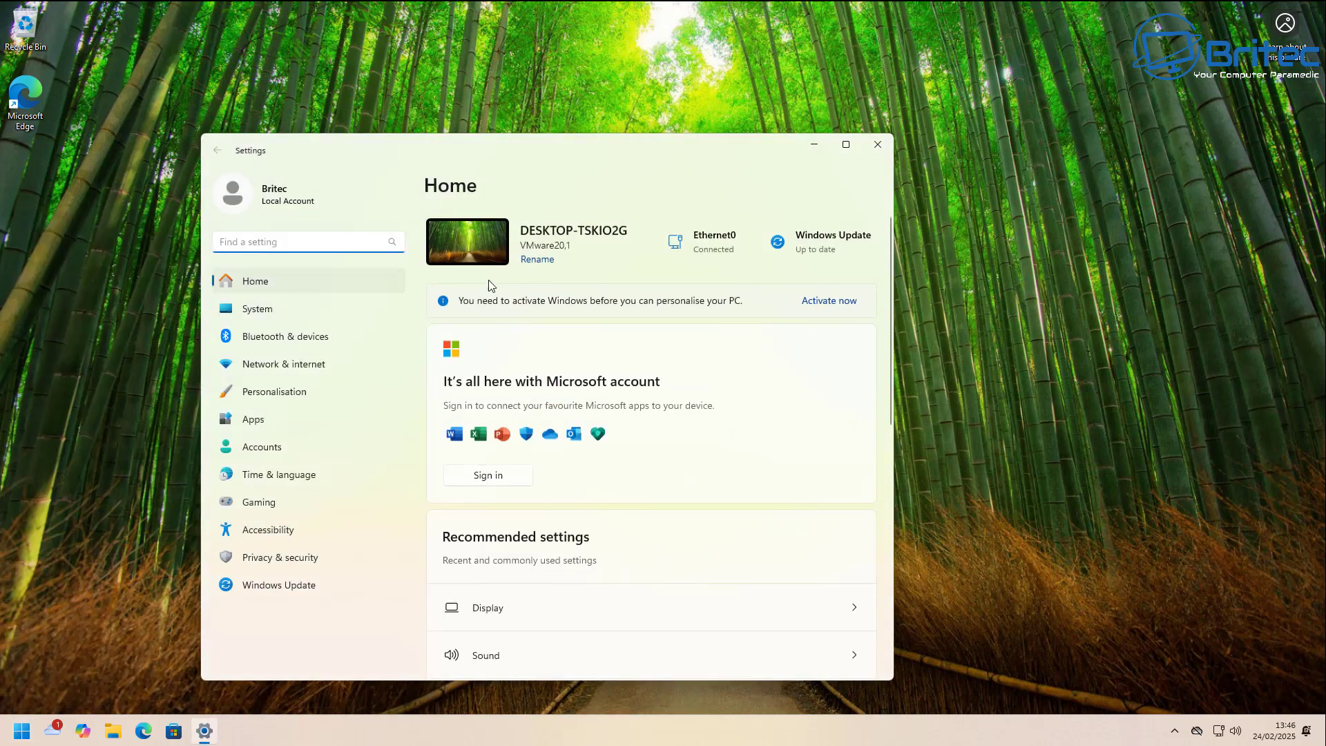
left_click(277, 561)
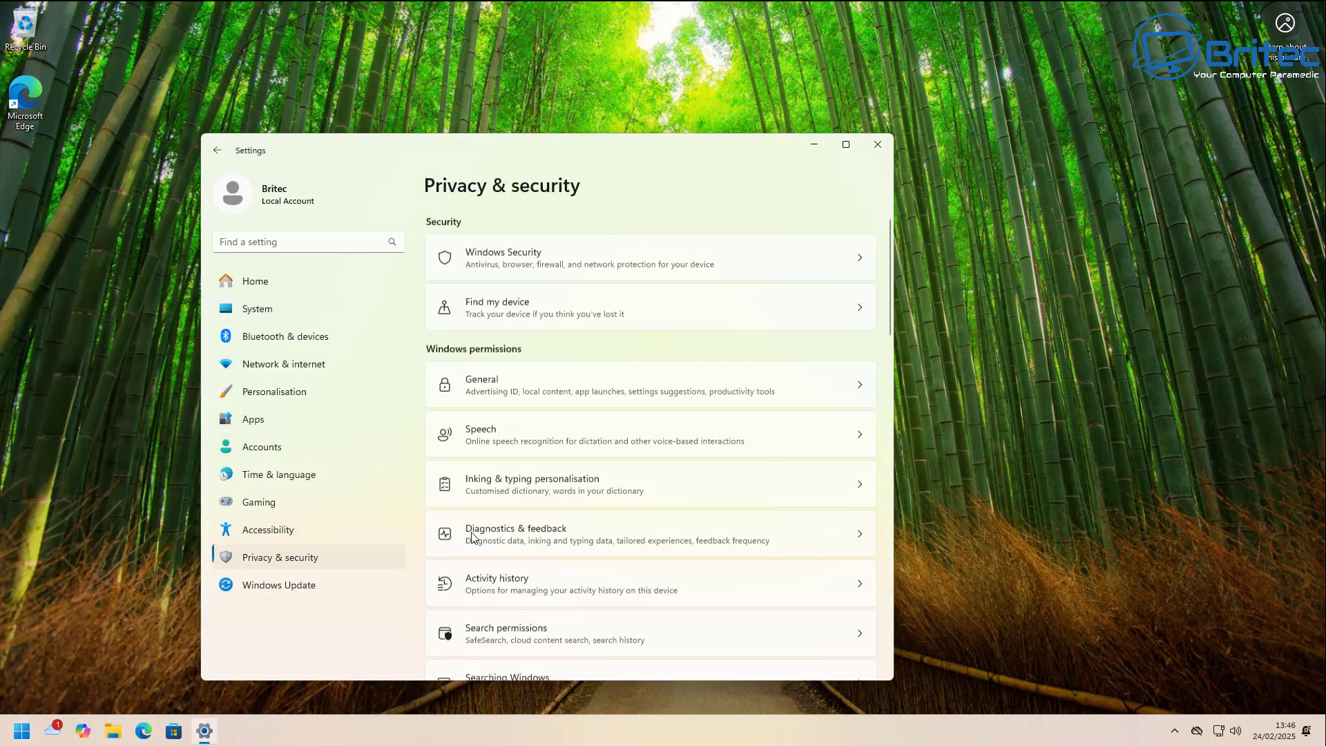
left_click(601, 491)
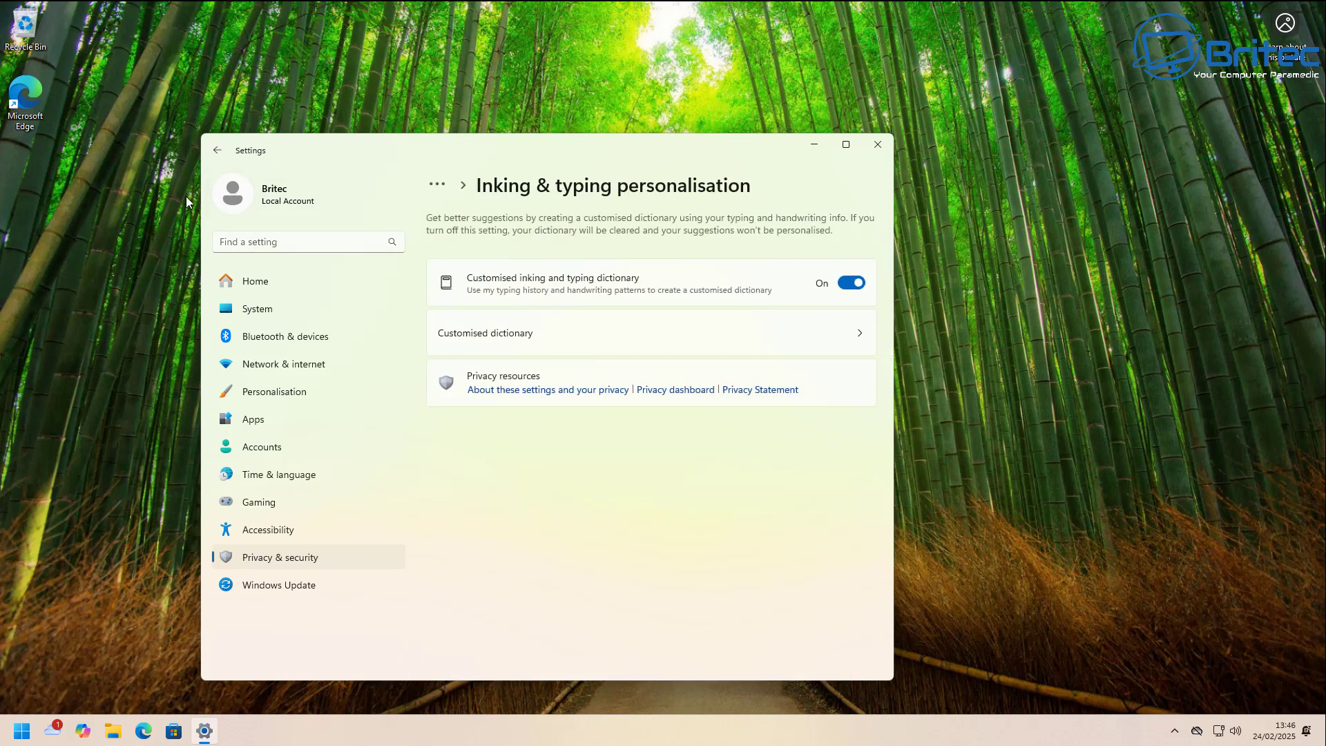
left_click(223, 158)
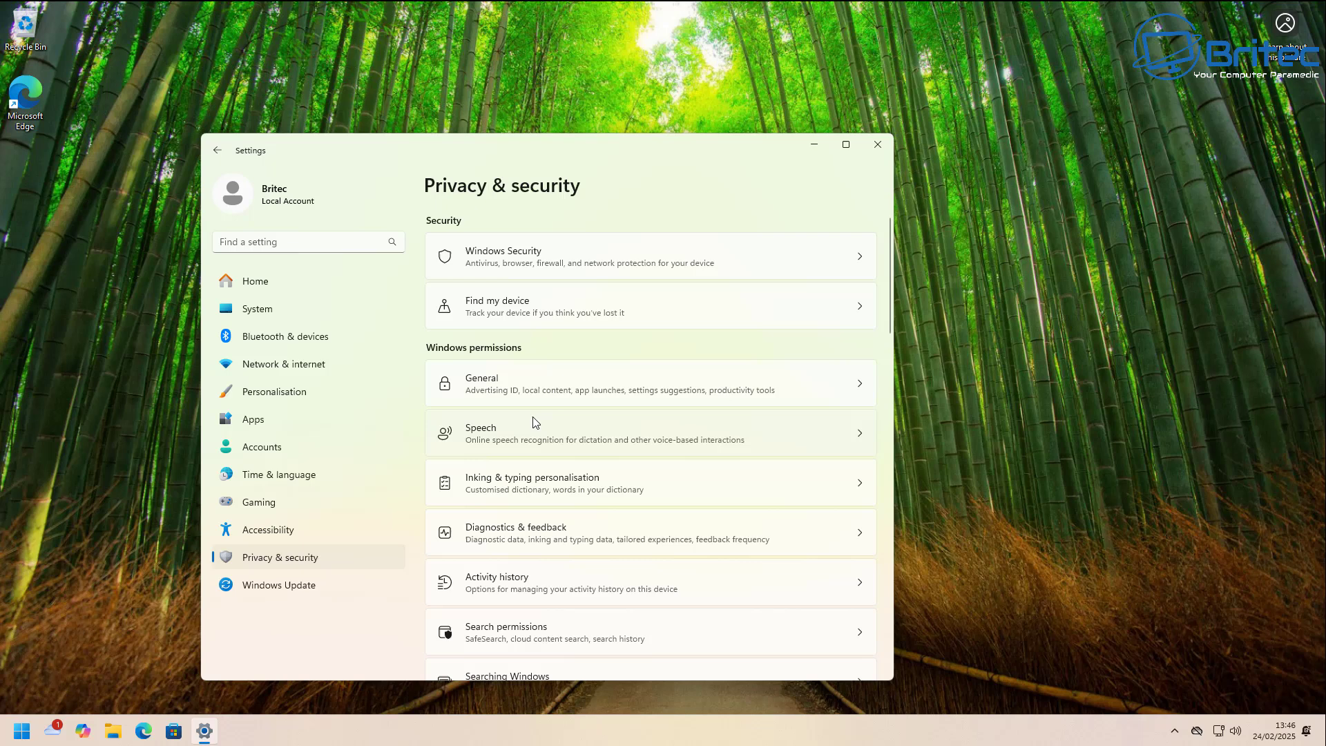
- View the General and Notifications privacy pages
left_click(540, 386)
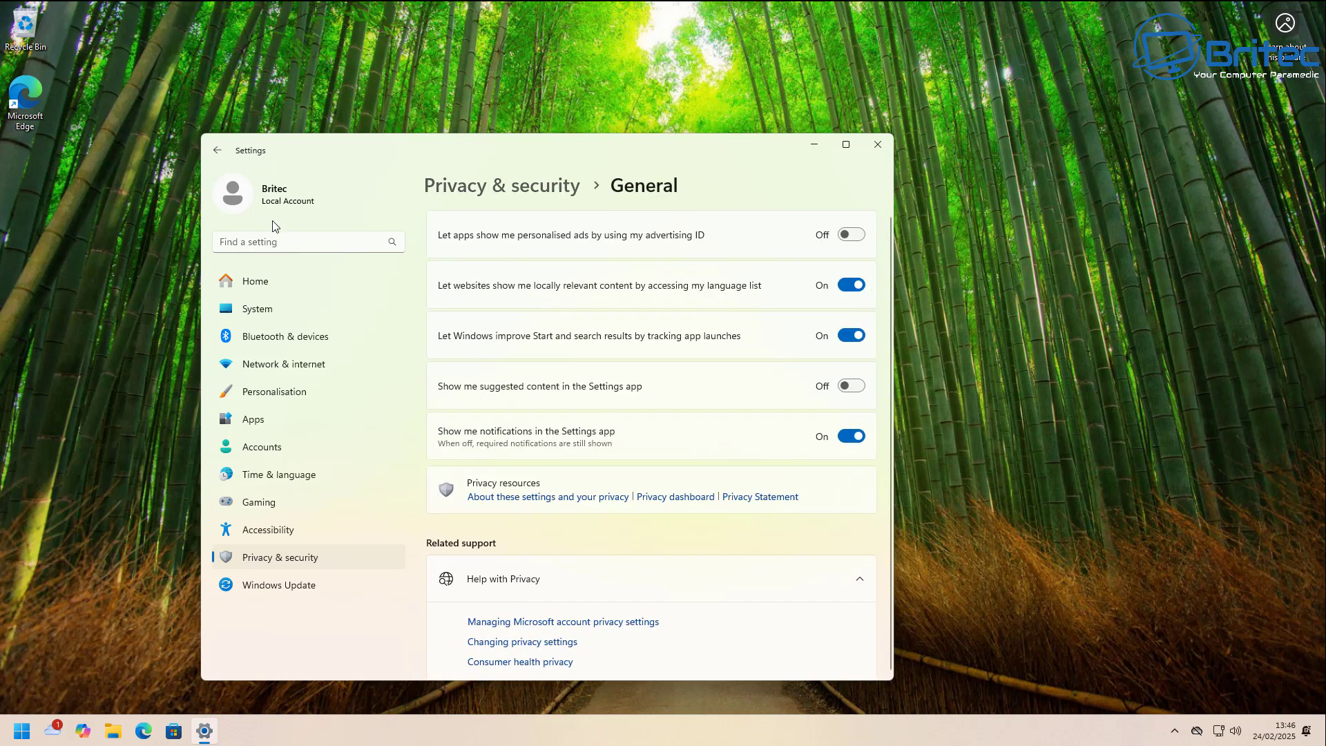
left_click(217, 151)
scroll(573, 483, "down", 3)
scroll(580, 528, "down", 3)
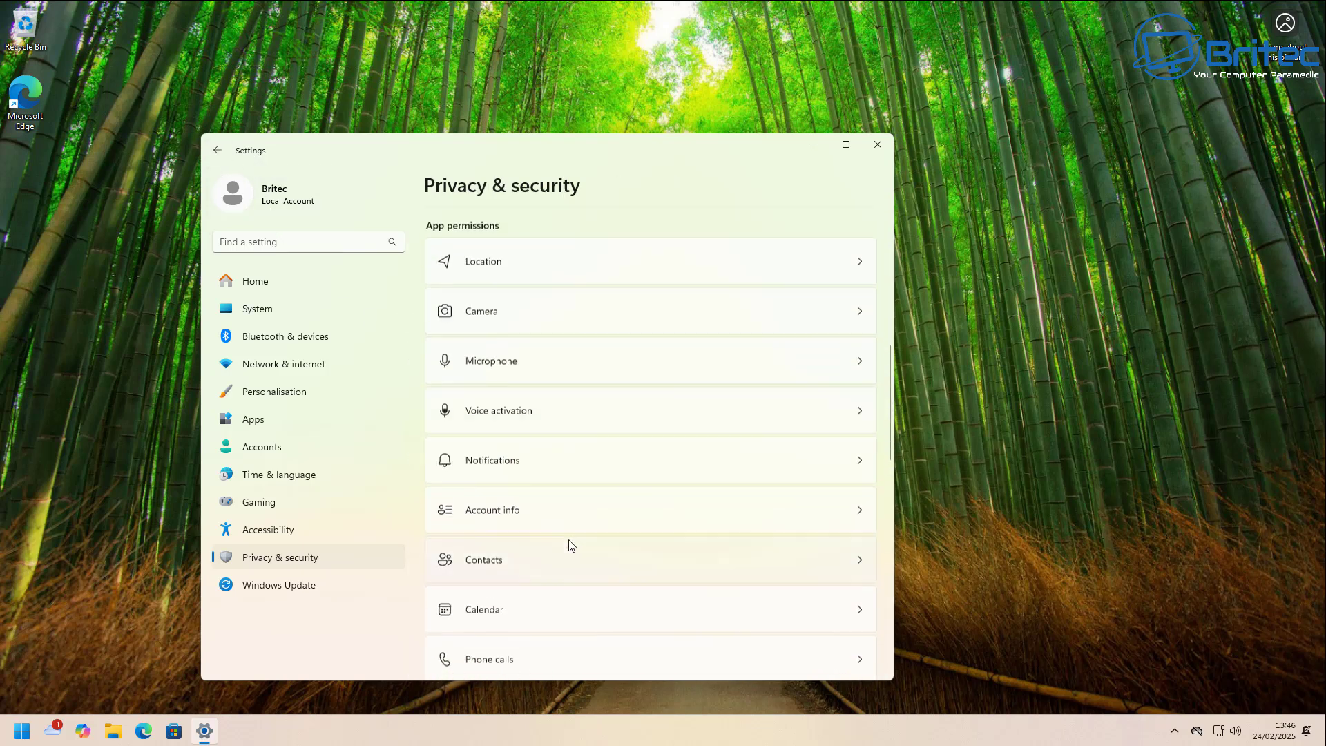
left_click(522, 463)
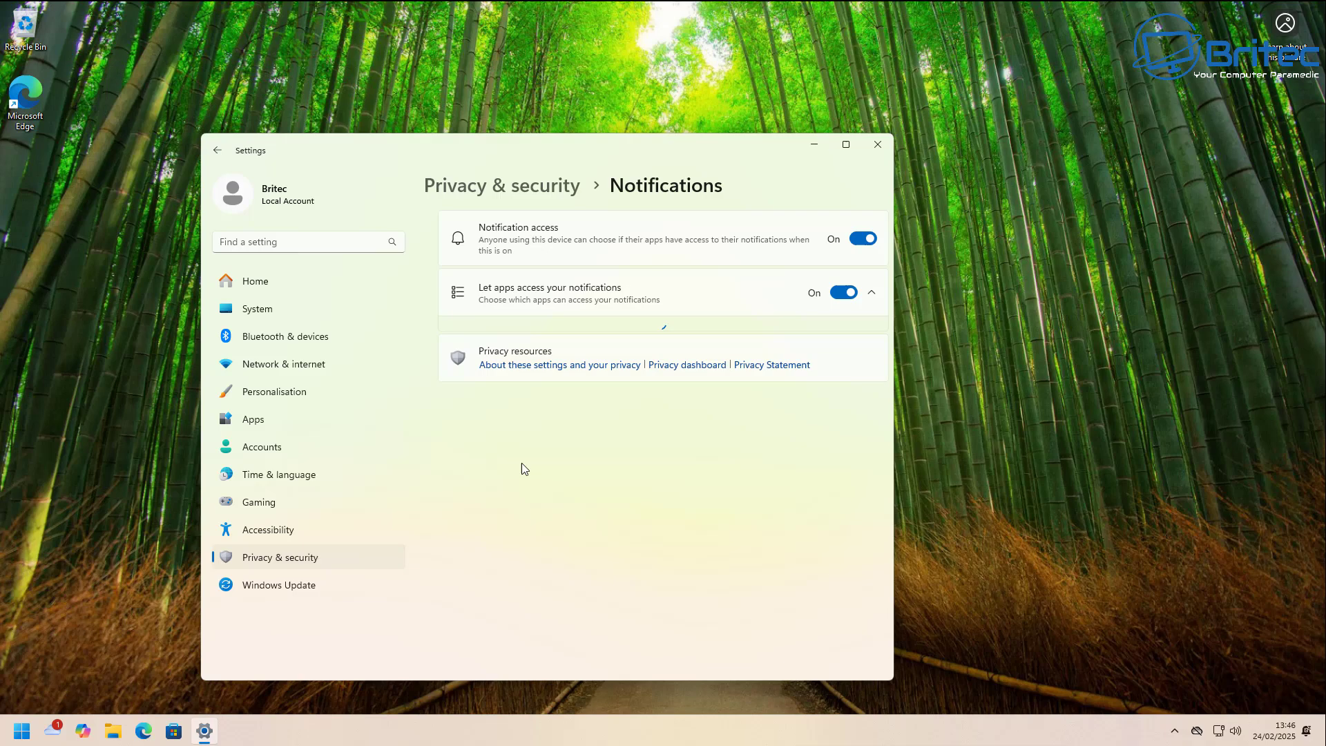
left_click(217, 151)
- Close Settings and copy the Quick method PowerShell command from the Win11Debloat README
left_click(877, 144)
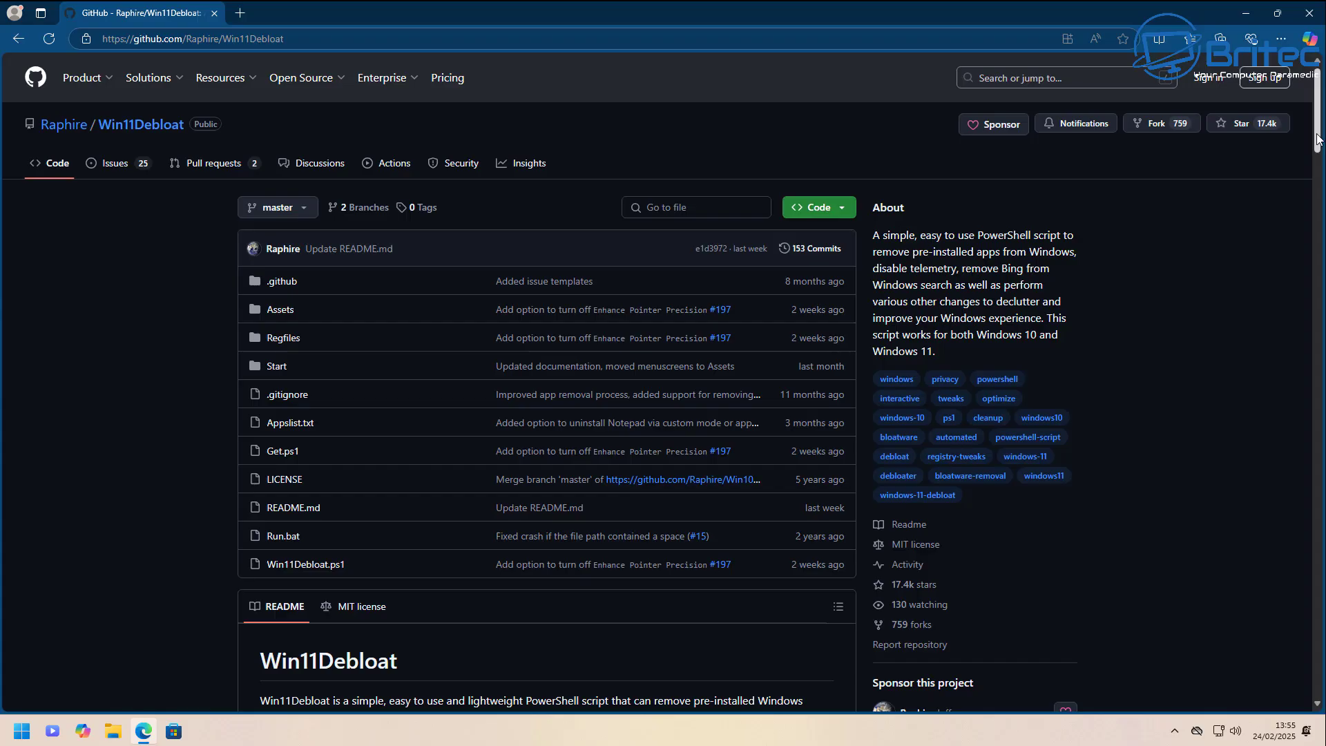
scroll(1317, 215, "down", 6)
left_click_drag(1318, 215, 1317, 211)
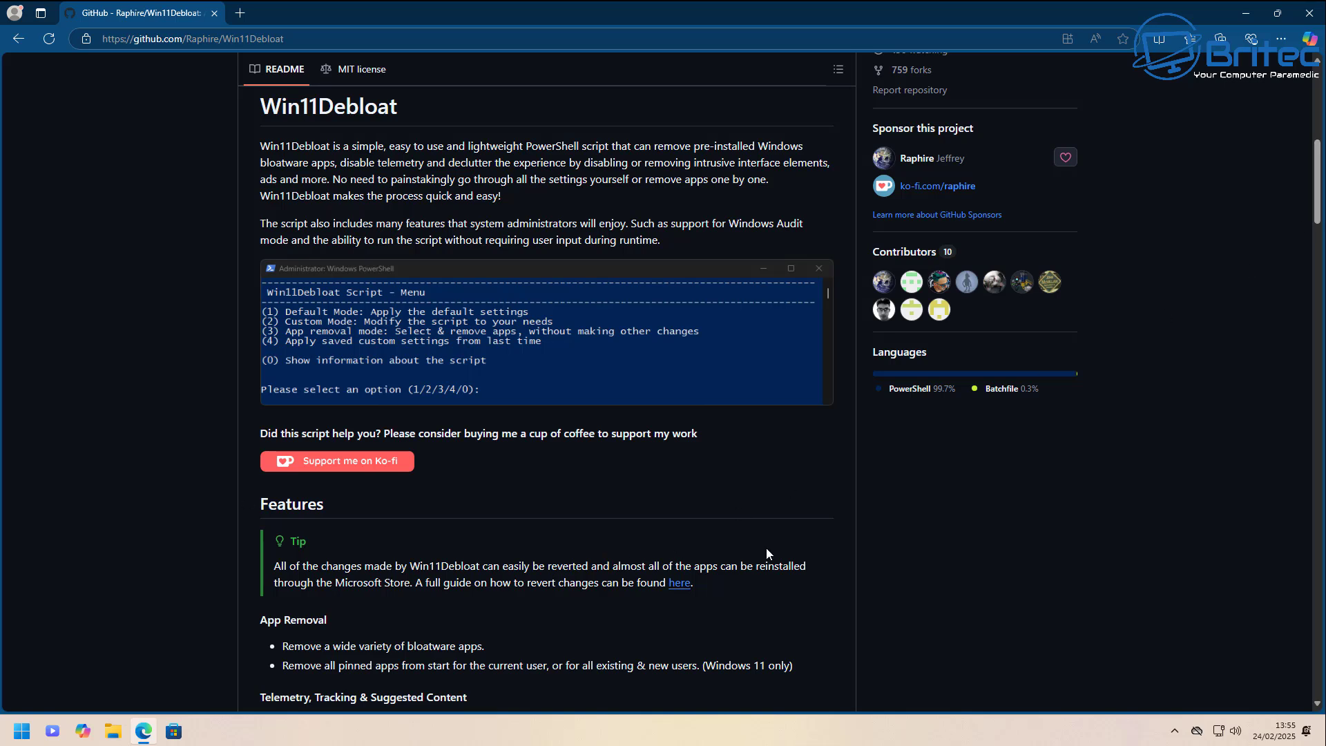
scroll(765, 549, "down", 6)
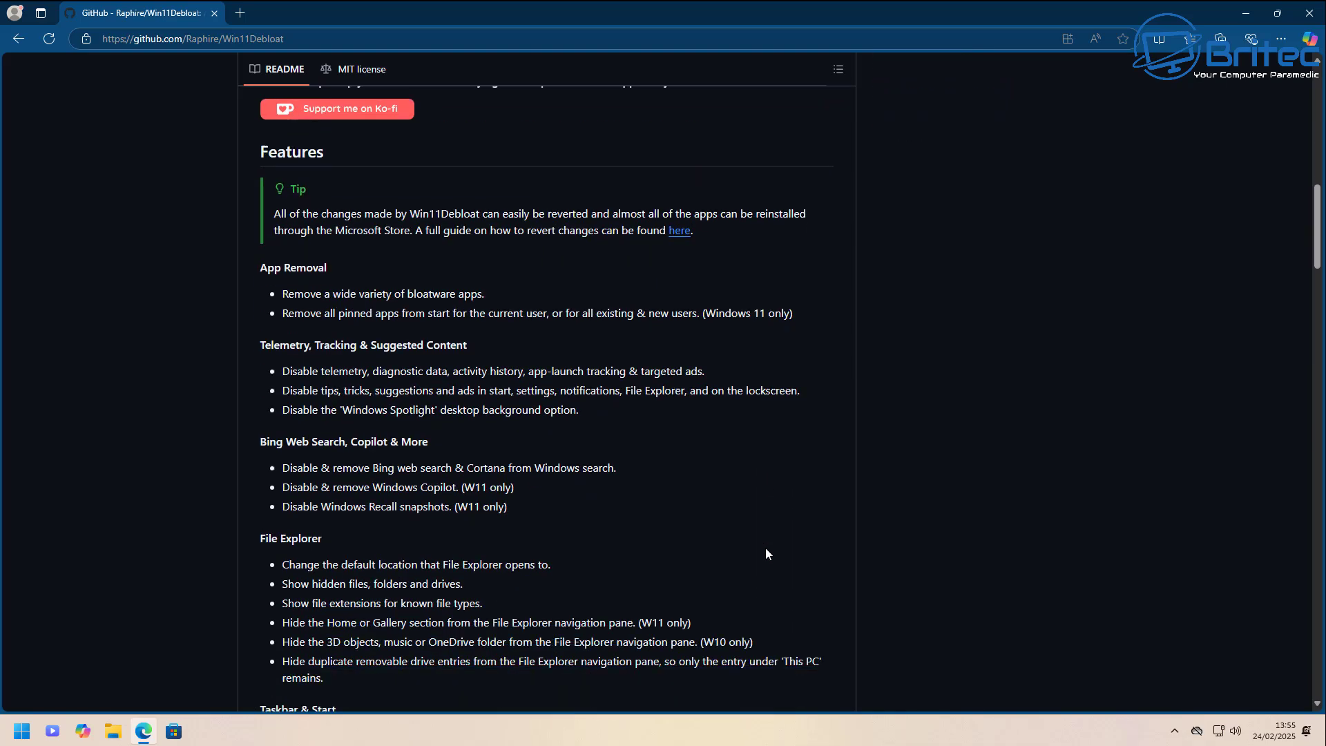
scroll(766, 550, "down", 11)
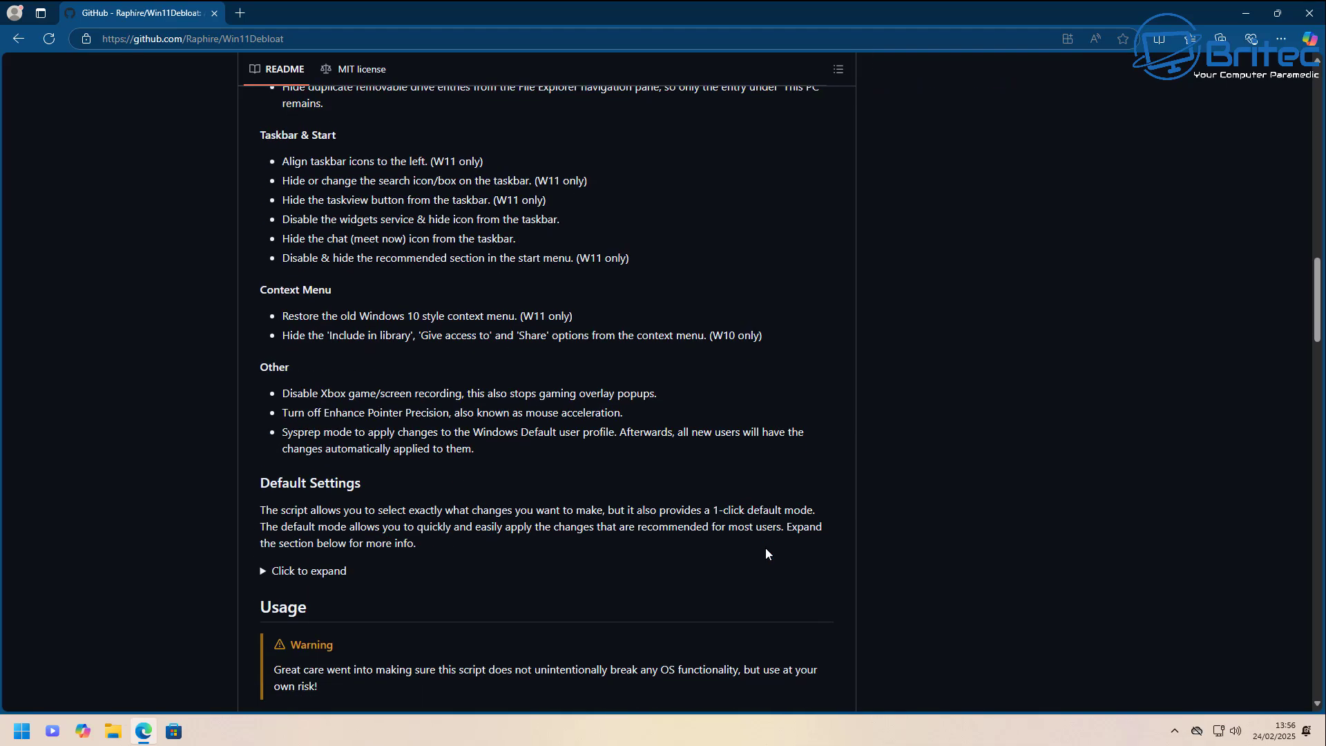
scroll(765, 553, "down", 2)
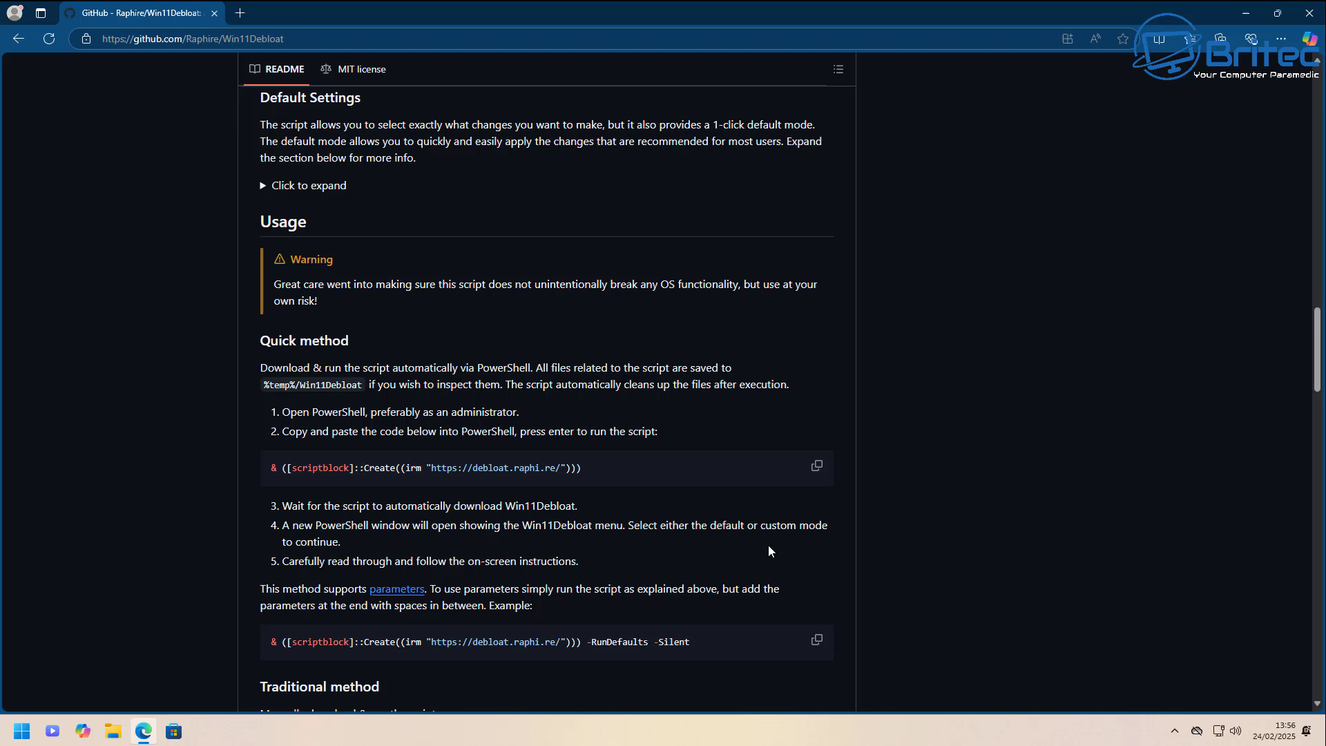
left_click(817, 472)
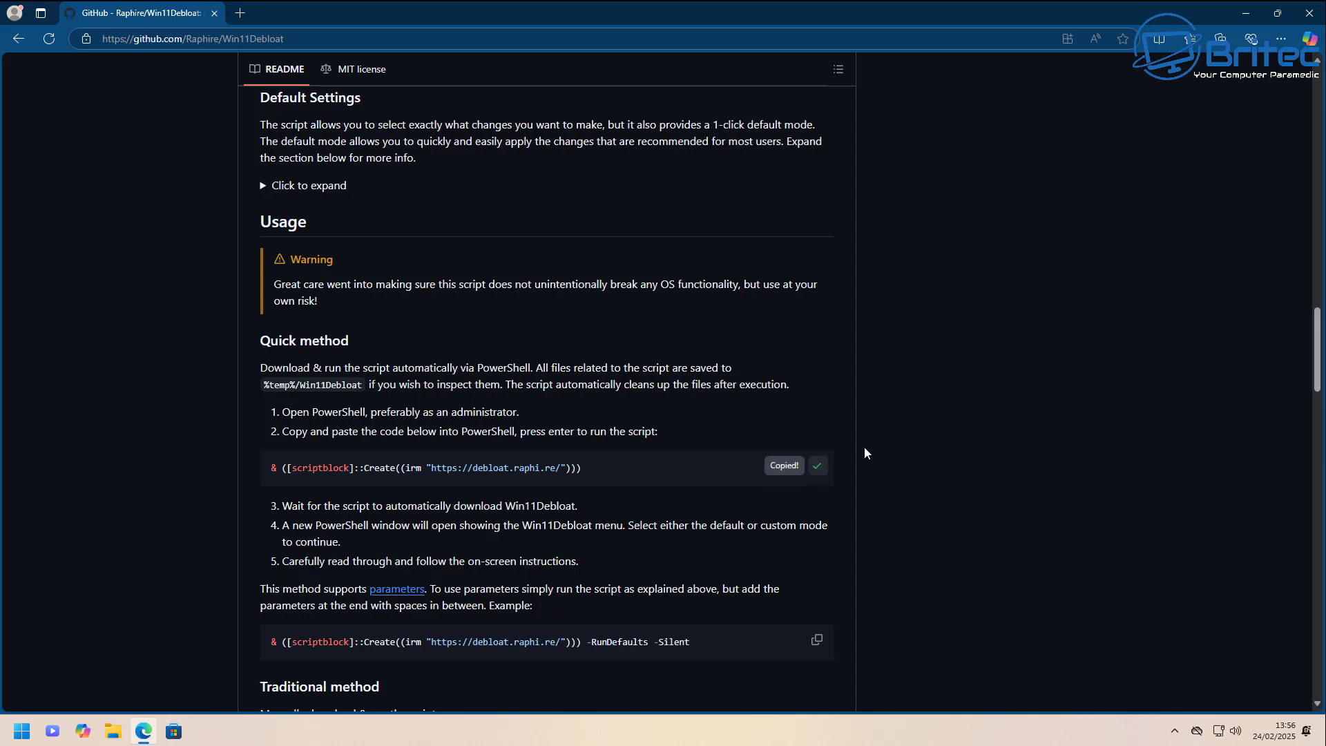
- Close the Microsoft Edge window from its taskbar menu
left_click(1243, 16)
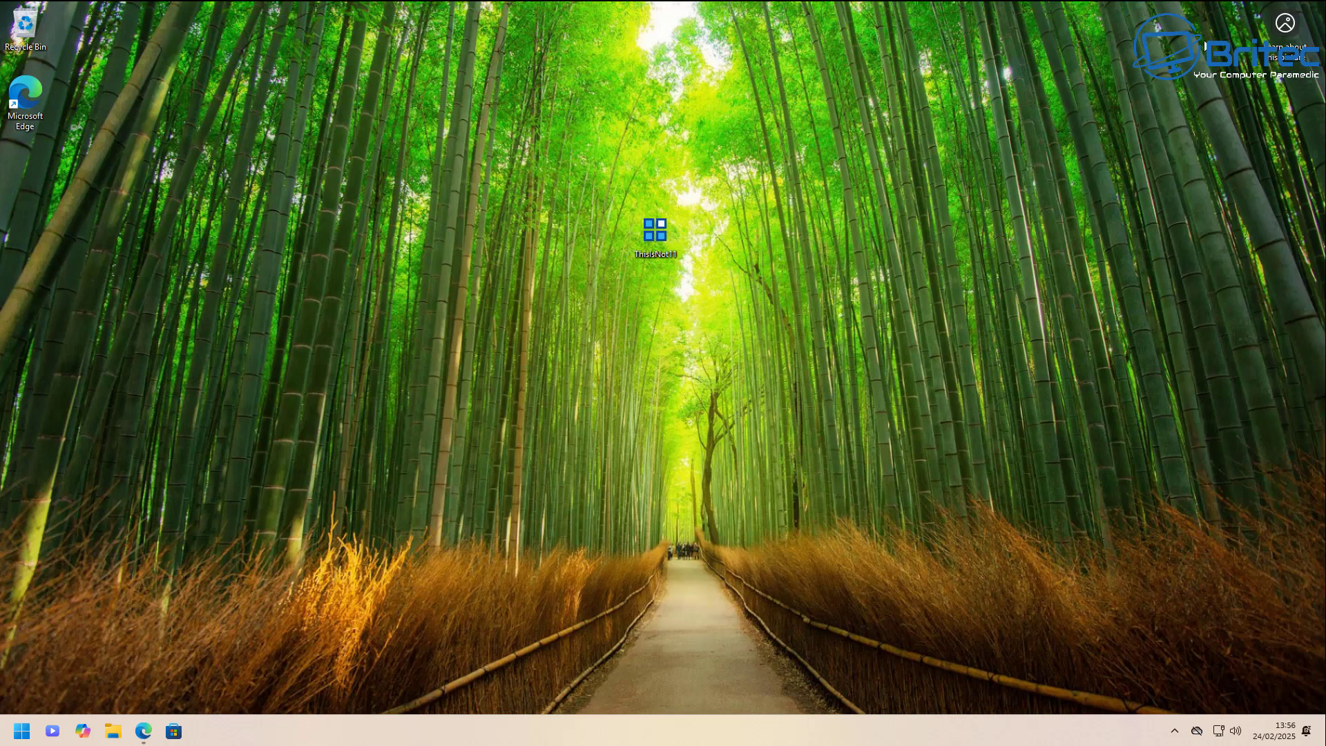
right_click(139, 732)
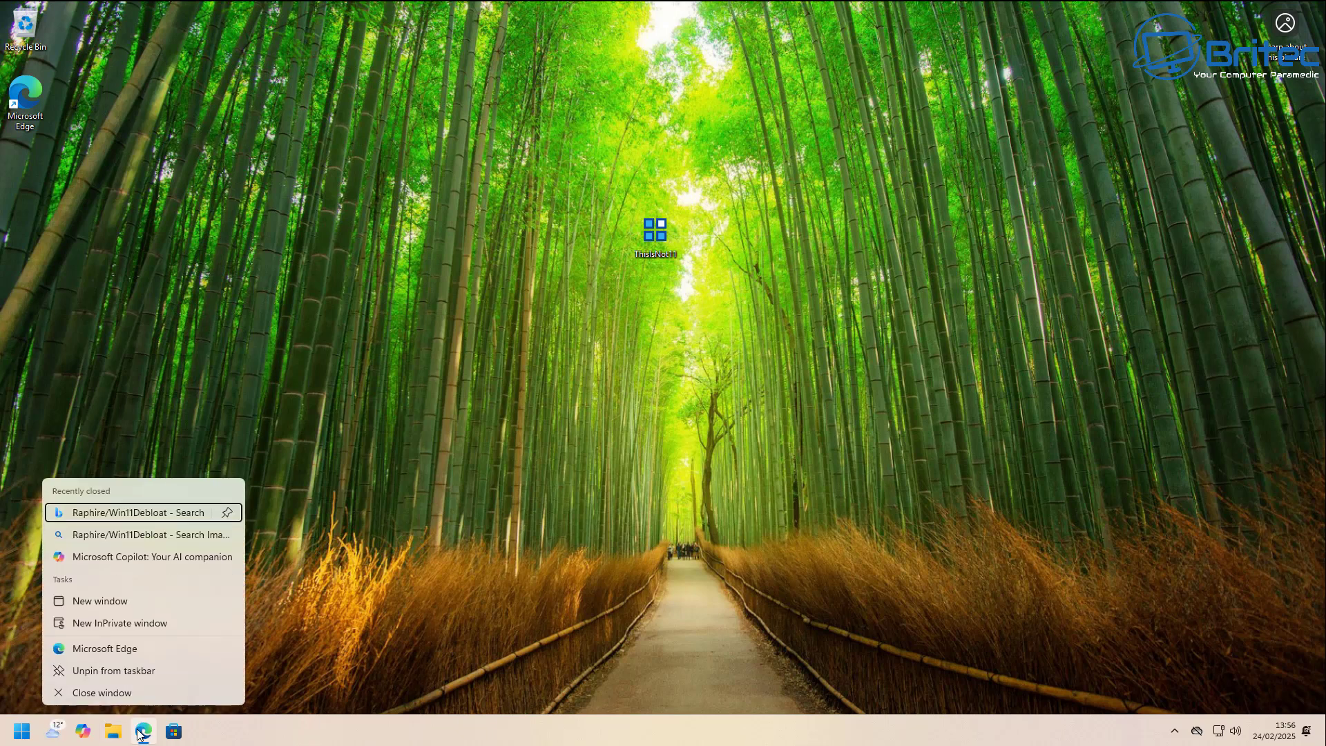
left_click(139, 690)
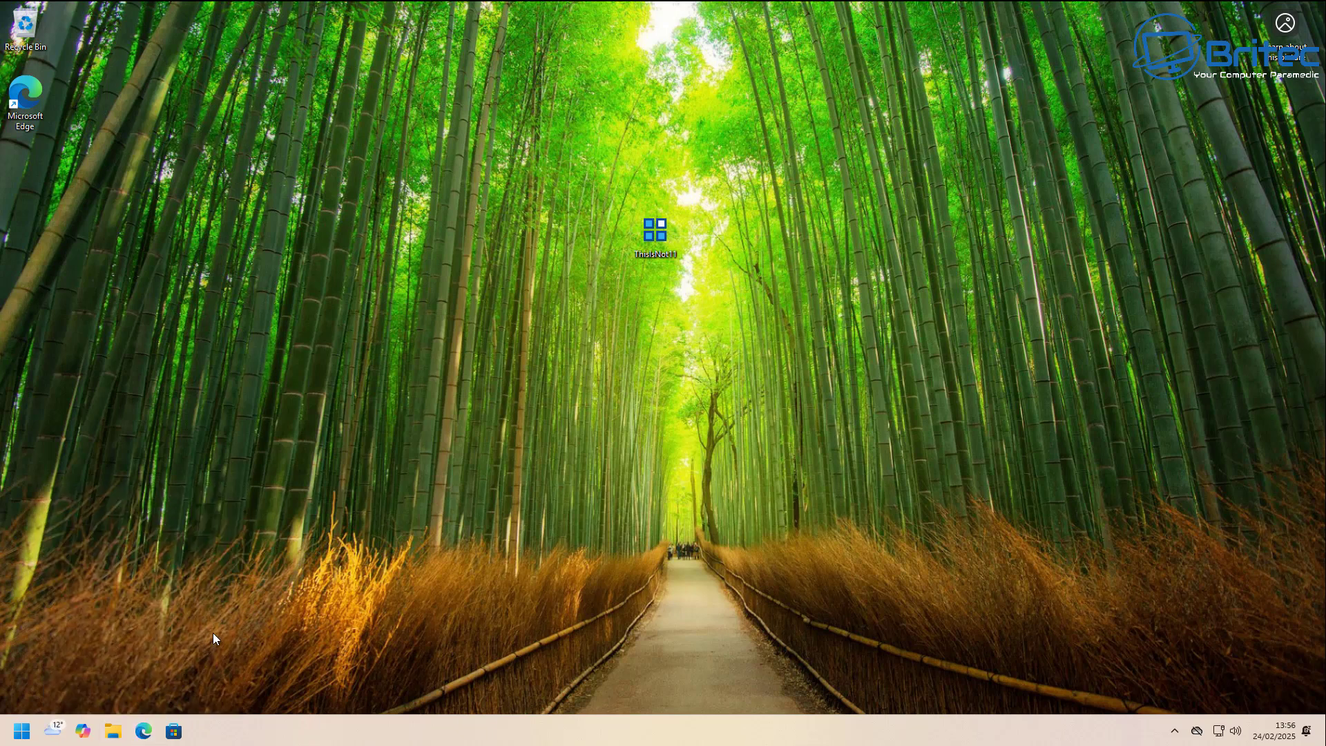
- Launch Terminal (Admin) and run the pasted Win11Debloat download command
right_click(21, 730)
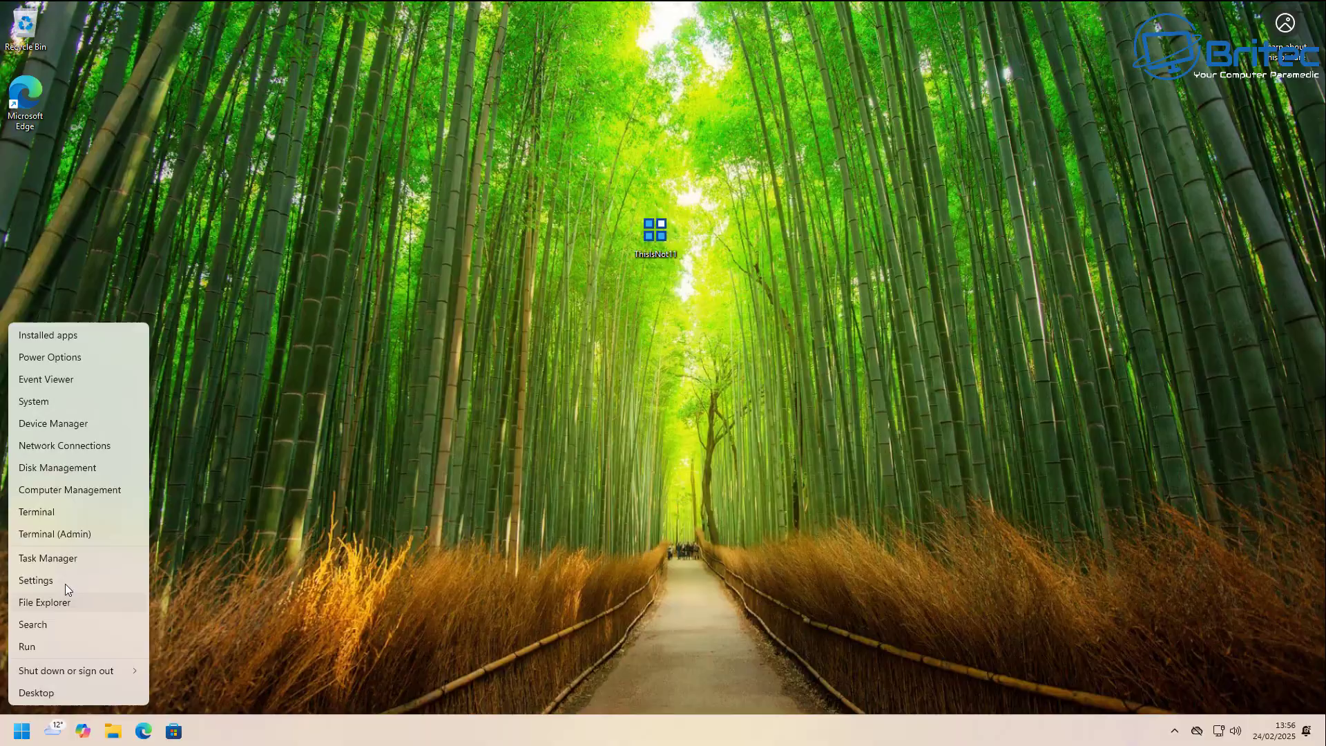
left_click(77, 537)
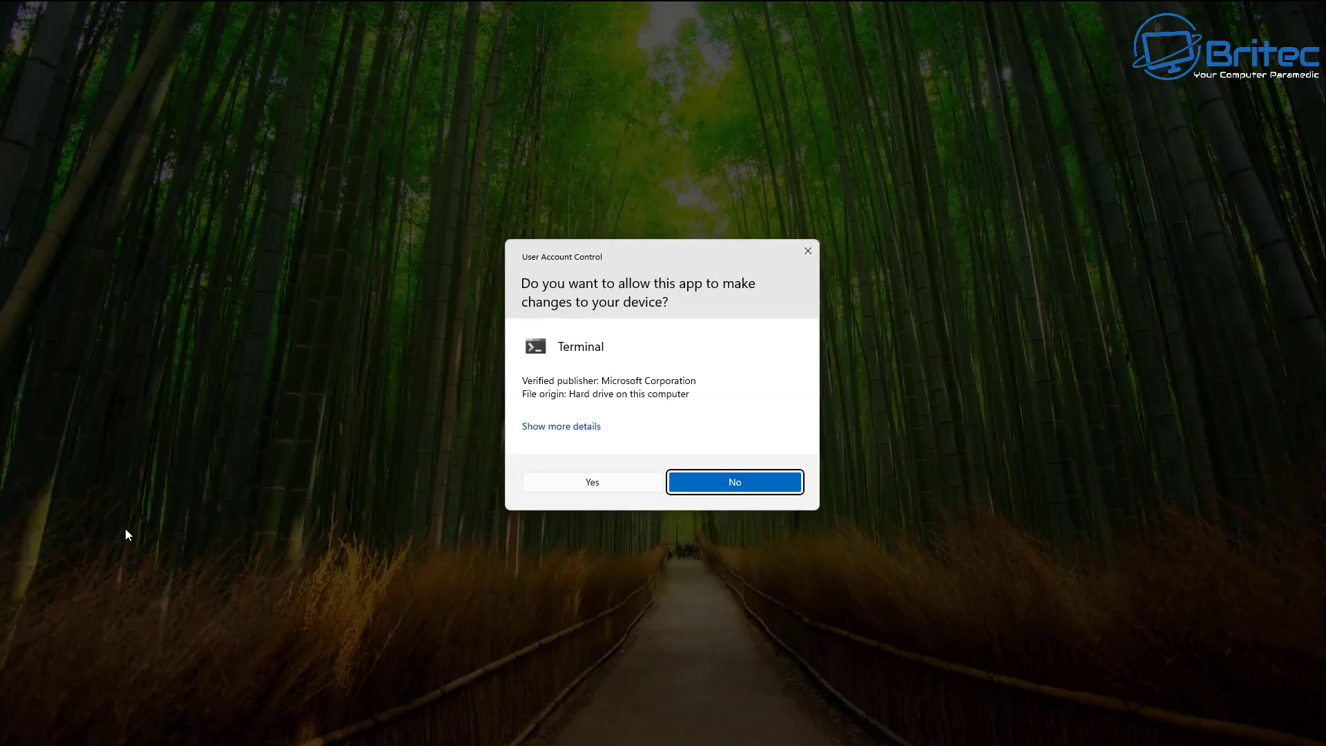
left_click(572, 482)
left_click_drag(505, 102, 742, 114)
key("ctrl+v")
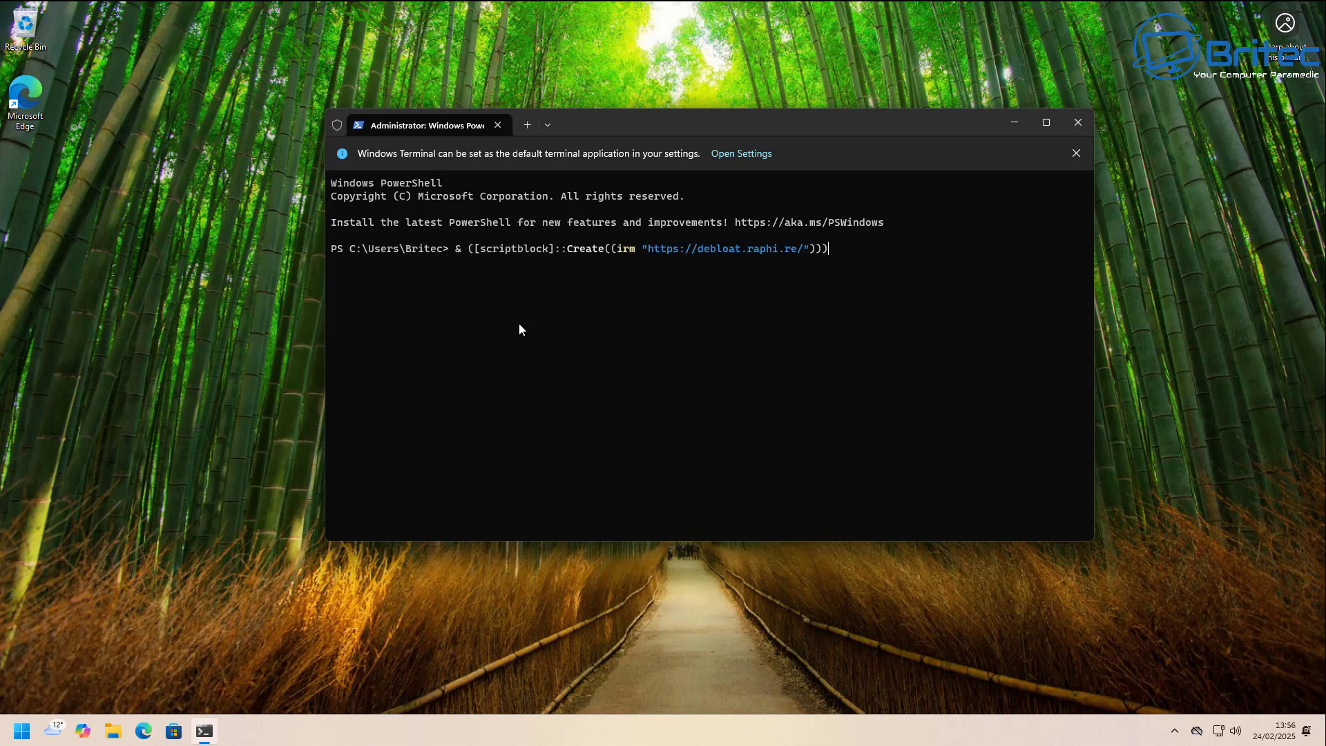
key("Return")
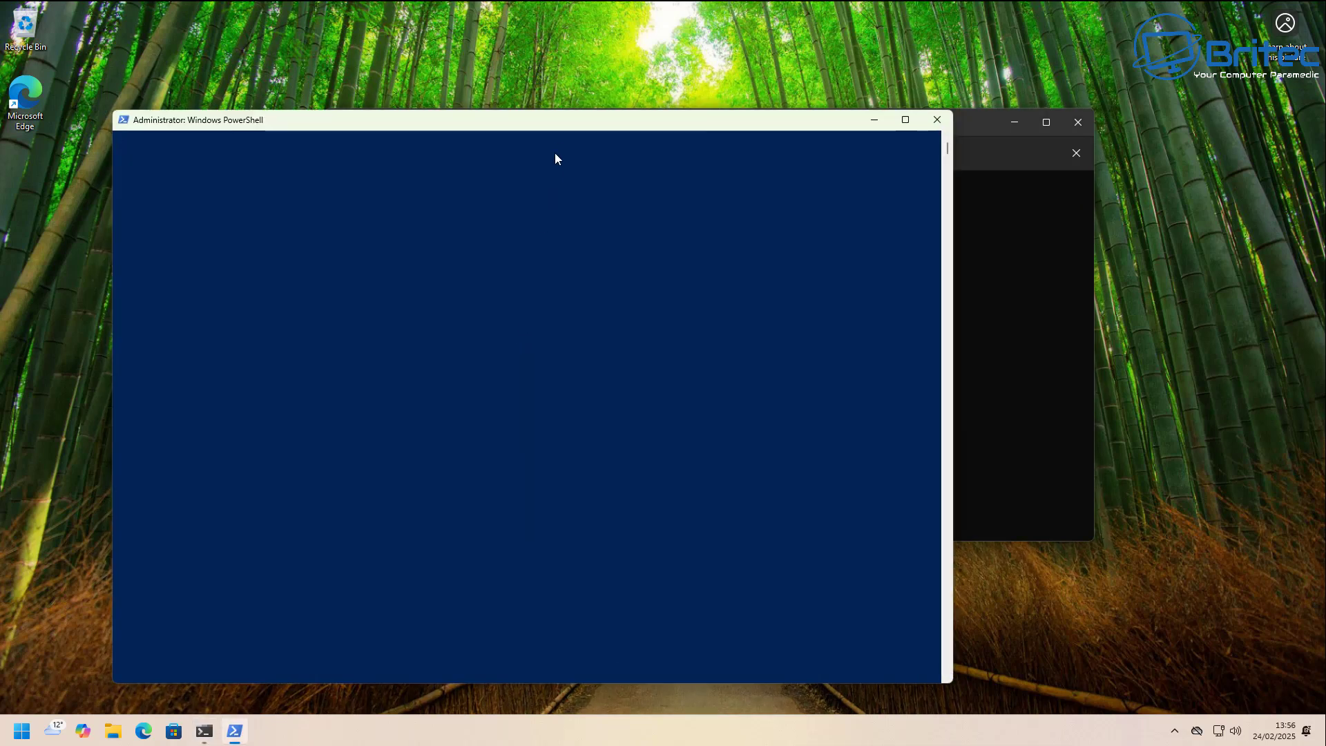
left_click_drag(560, 126, 714, 91)
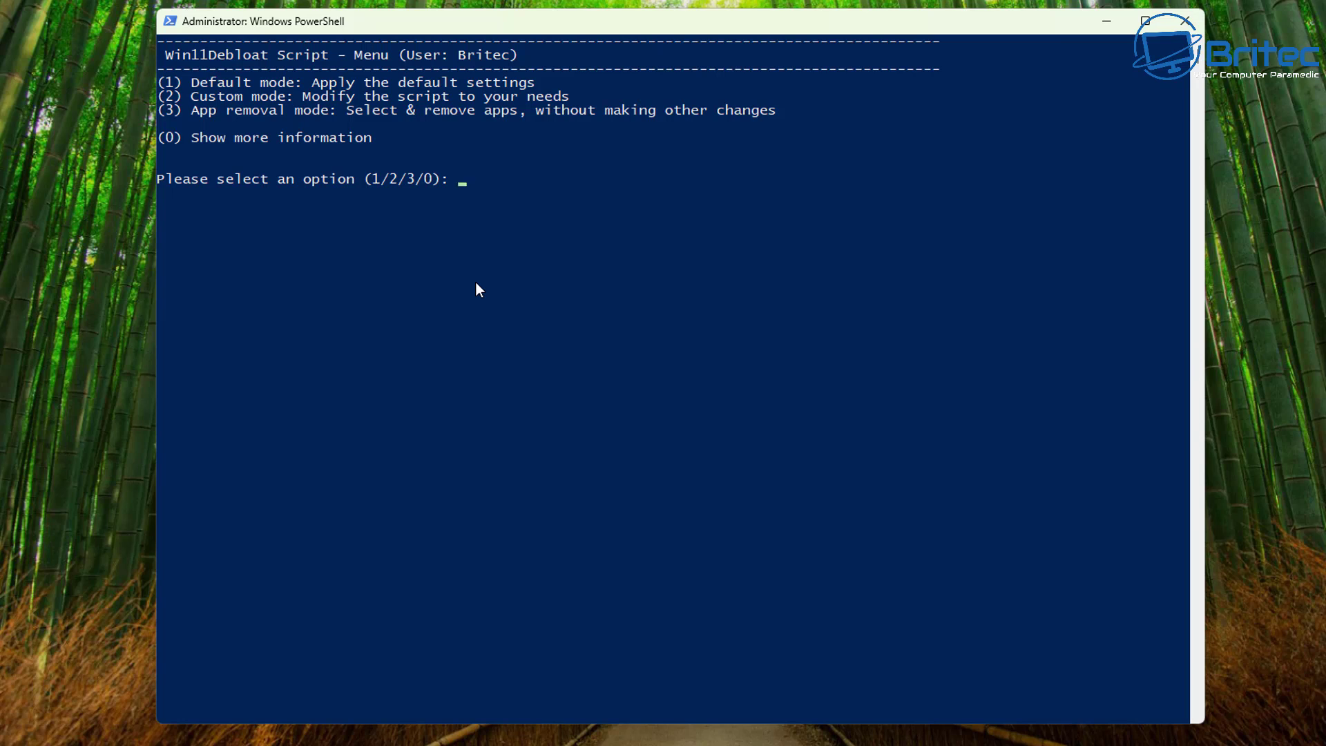
- Enter option 2 for Custom mode, then option 3 to pick apps to remove individually
type("1")
key("BackSpace")
type("2")
key("Return")
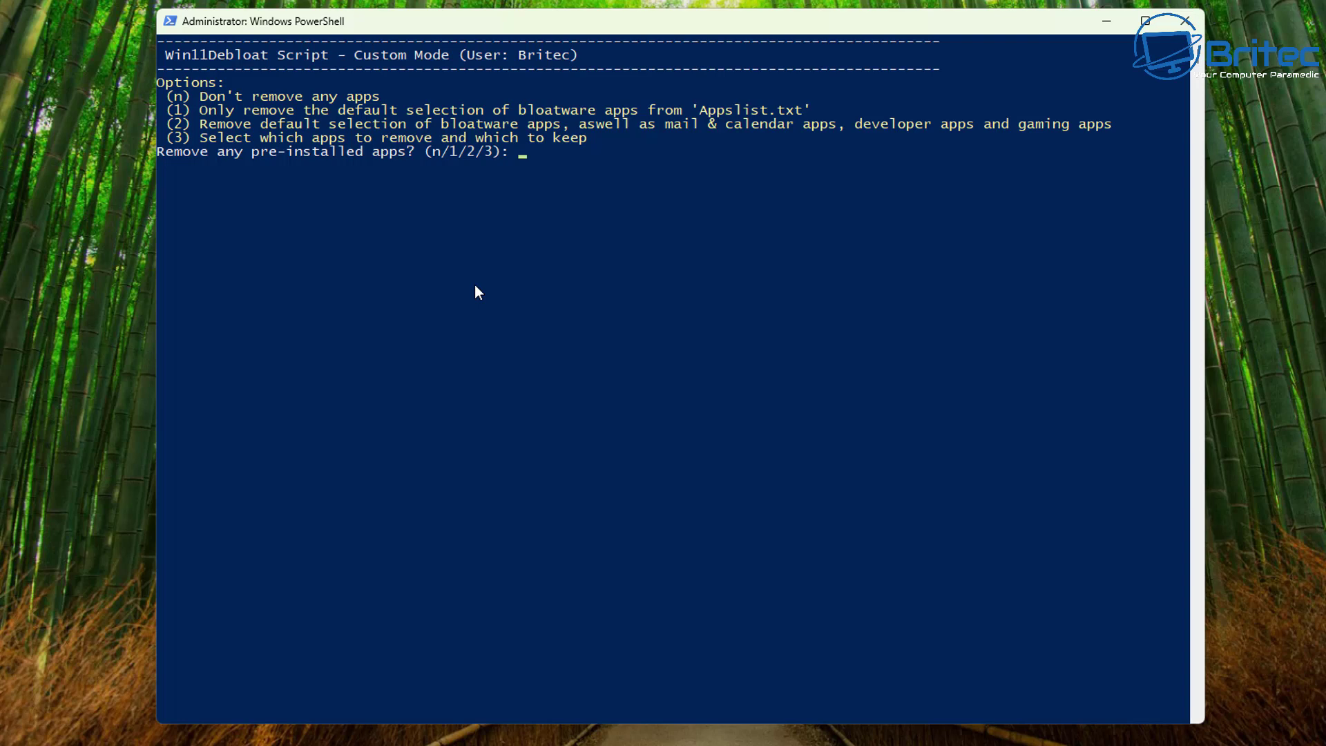
type("3")
key("Return")
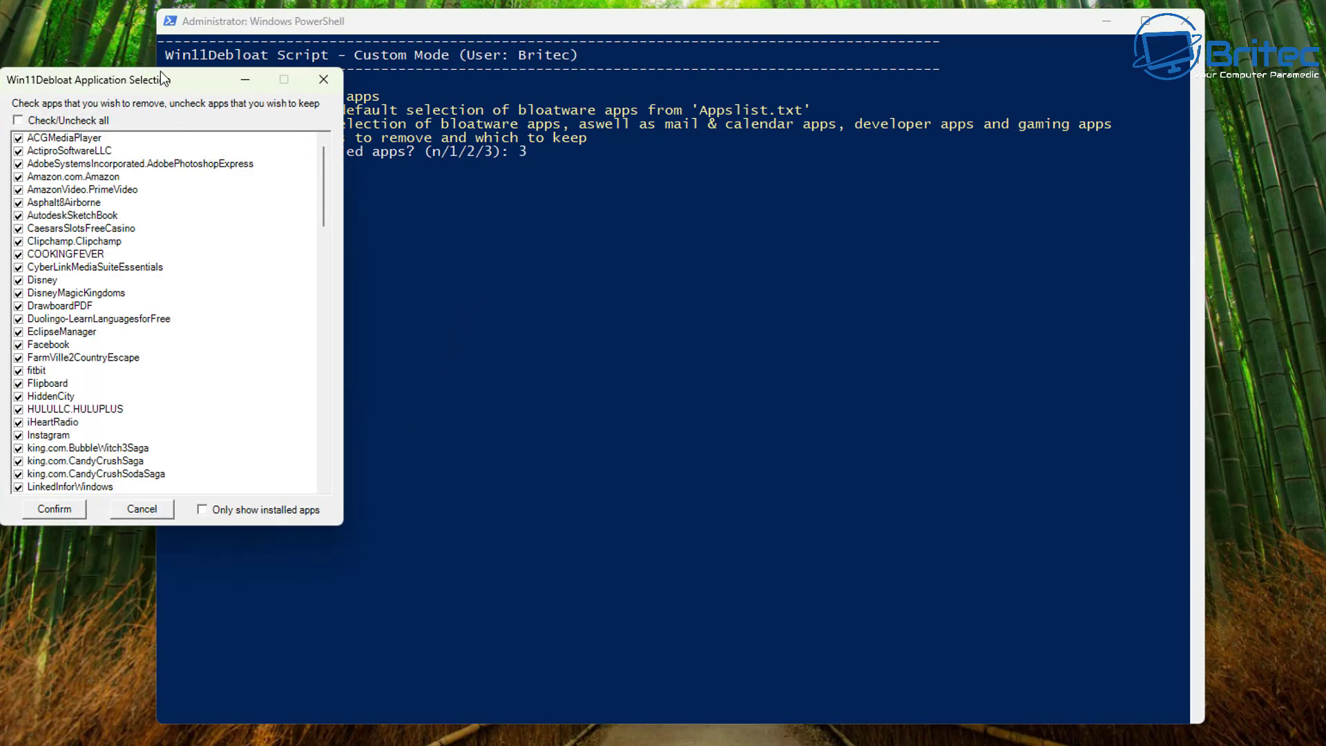
- Mark BingSearch, Copilot, Edge, GamingApp and GetHelp for removal
left_click_drag(161, 71, 623, 127)
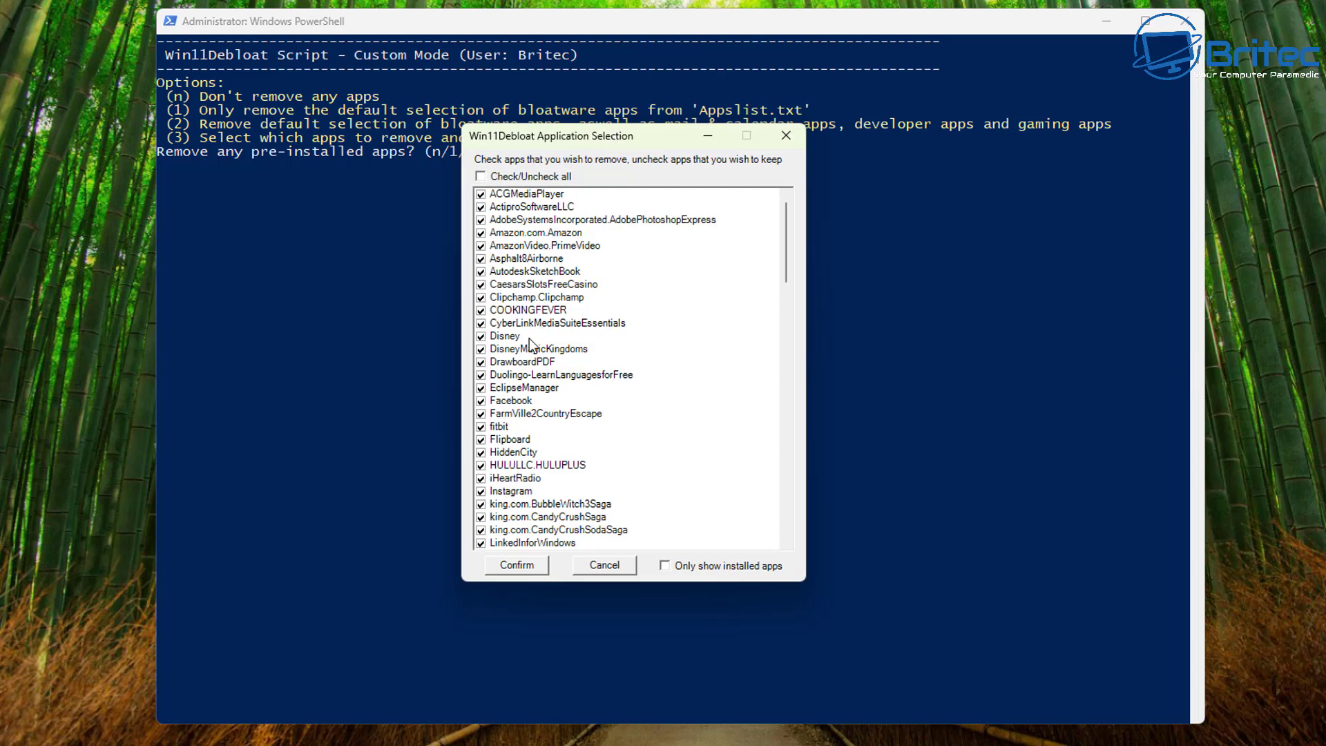
scroll(578, 476, "down", 6)
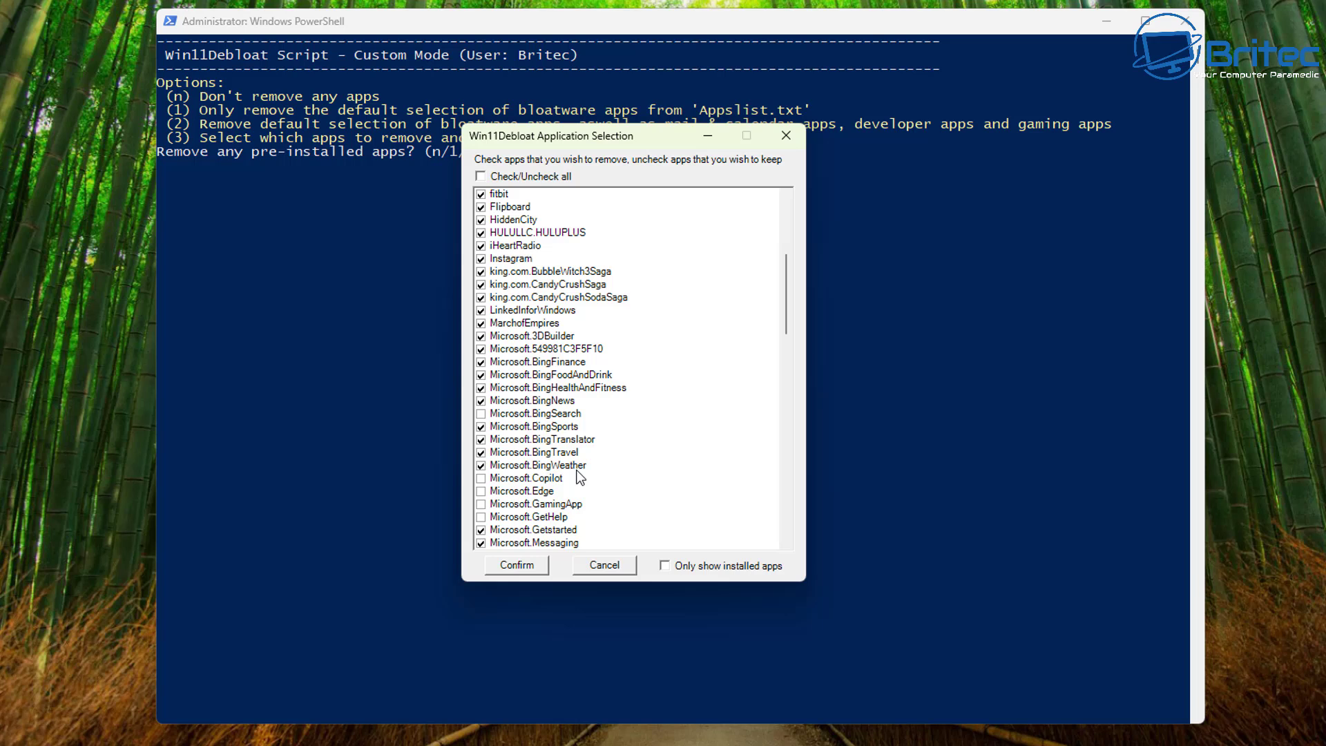
left_click(480, 415)
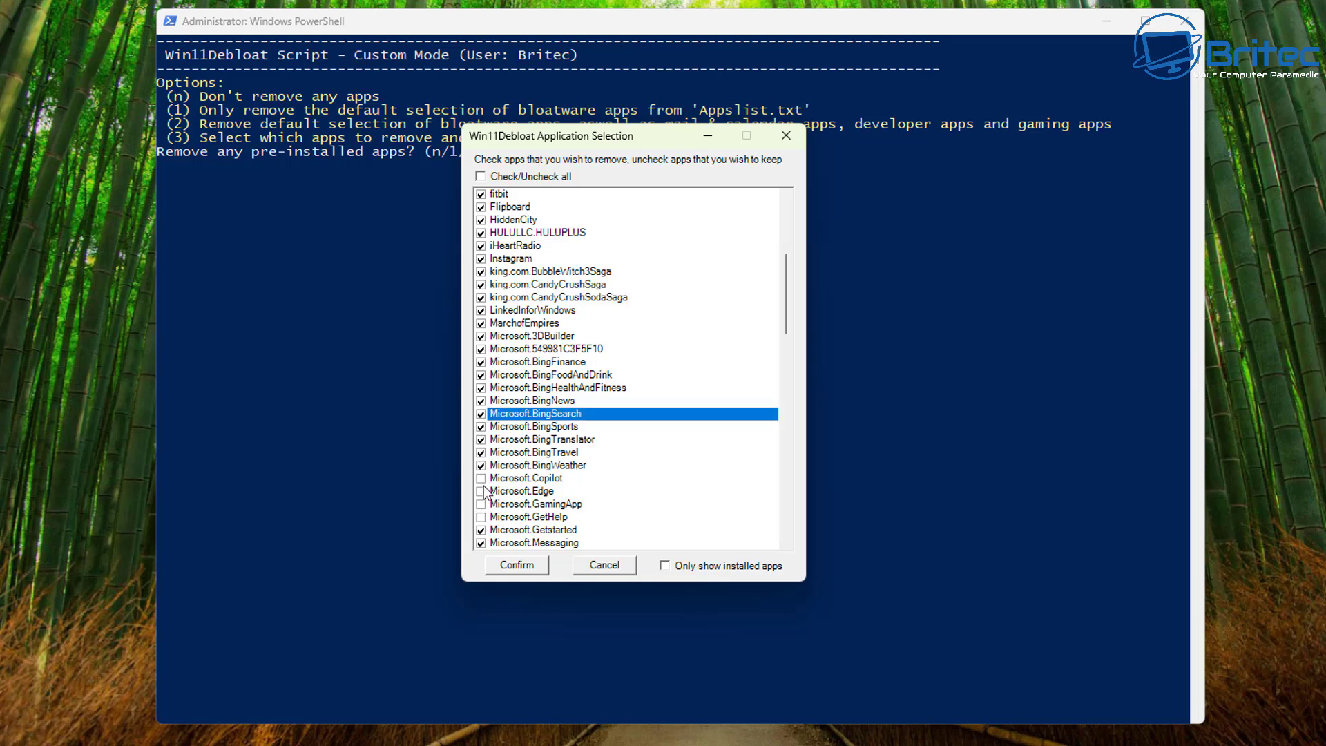
left_click(480, 478)
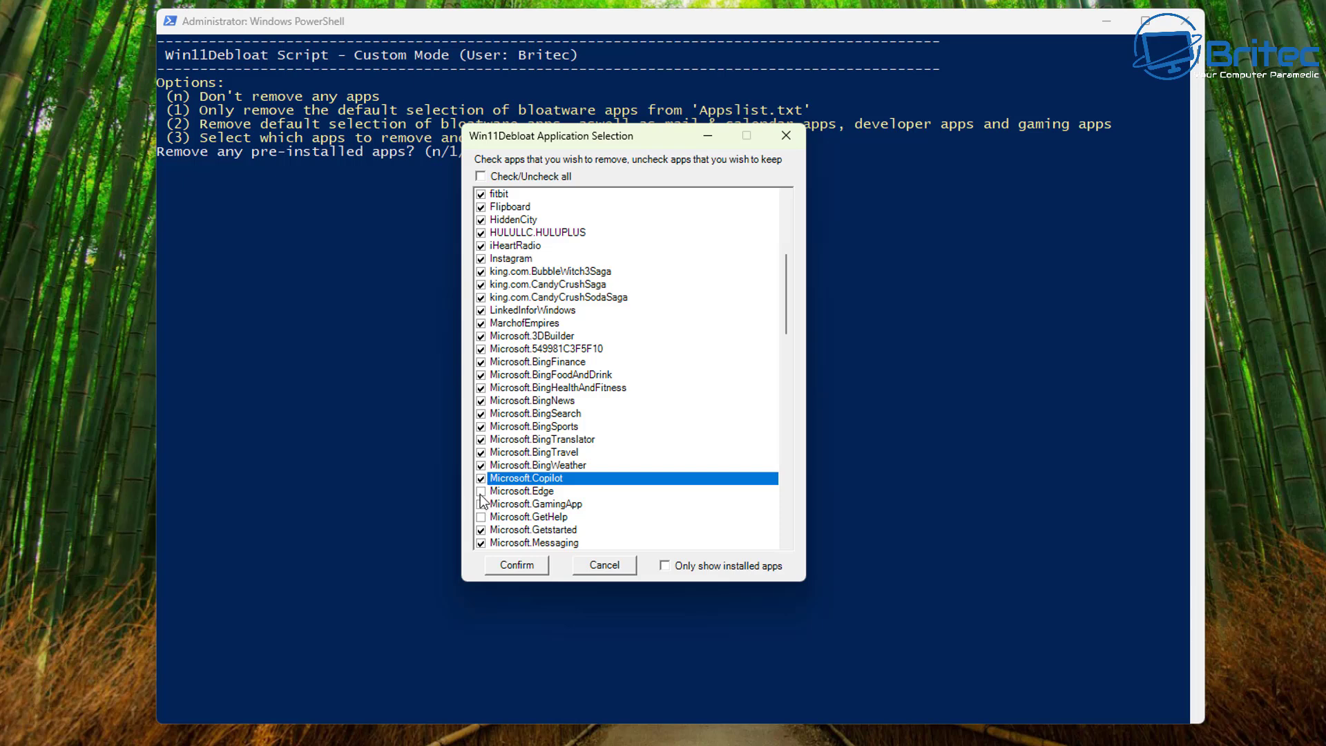
left_click(481, 491)
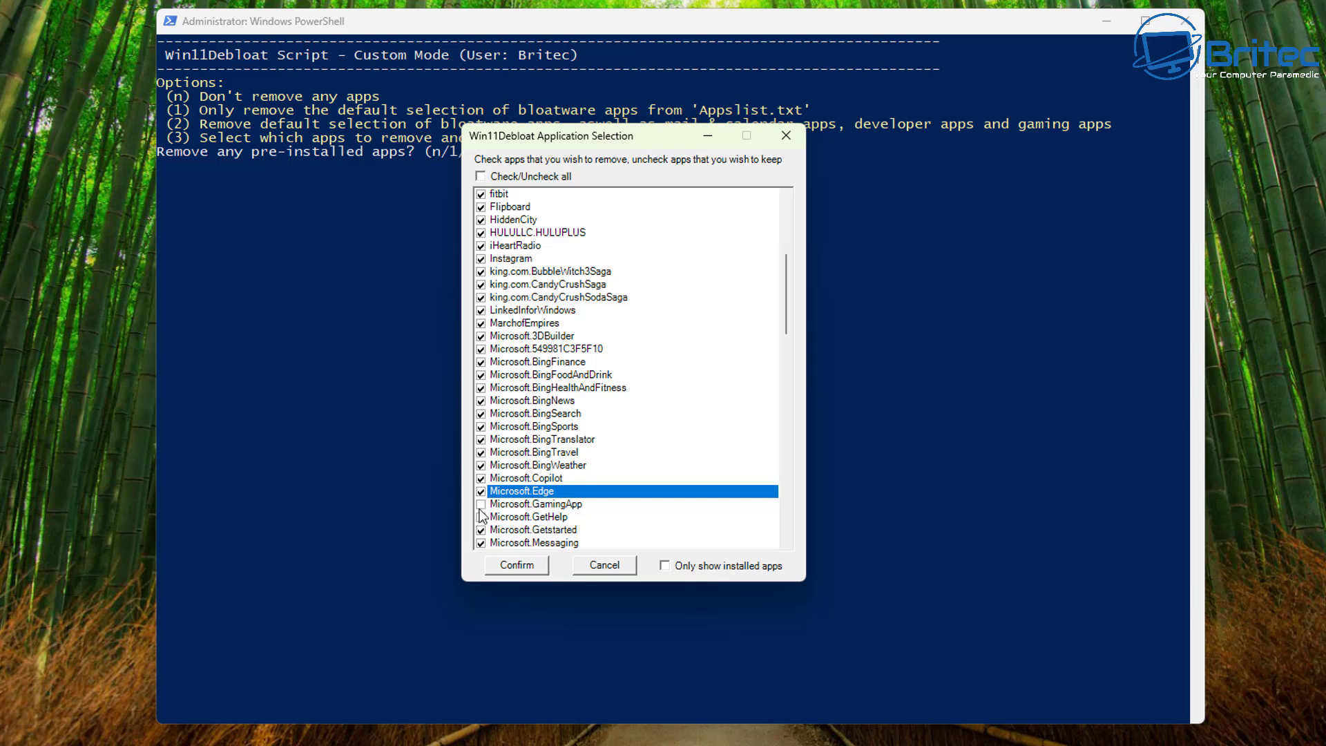
left_click(481, 504)
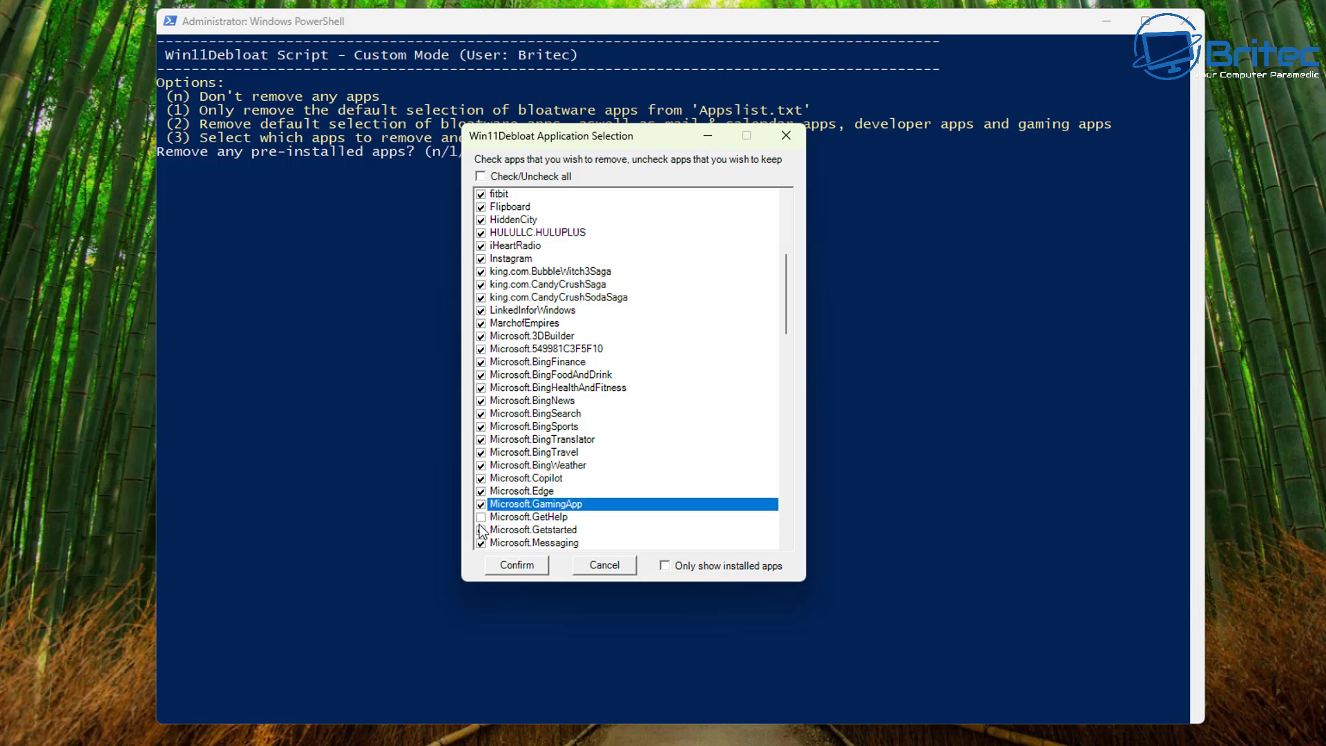
left_click(482, 518)
- Mark MSPaint, OneDrive and OutlookForWindows for removal
scroll(480, 521, "down", 4)
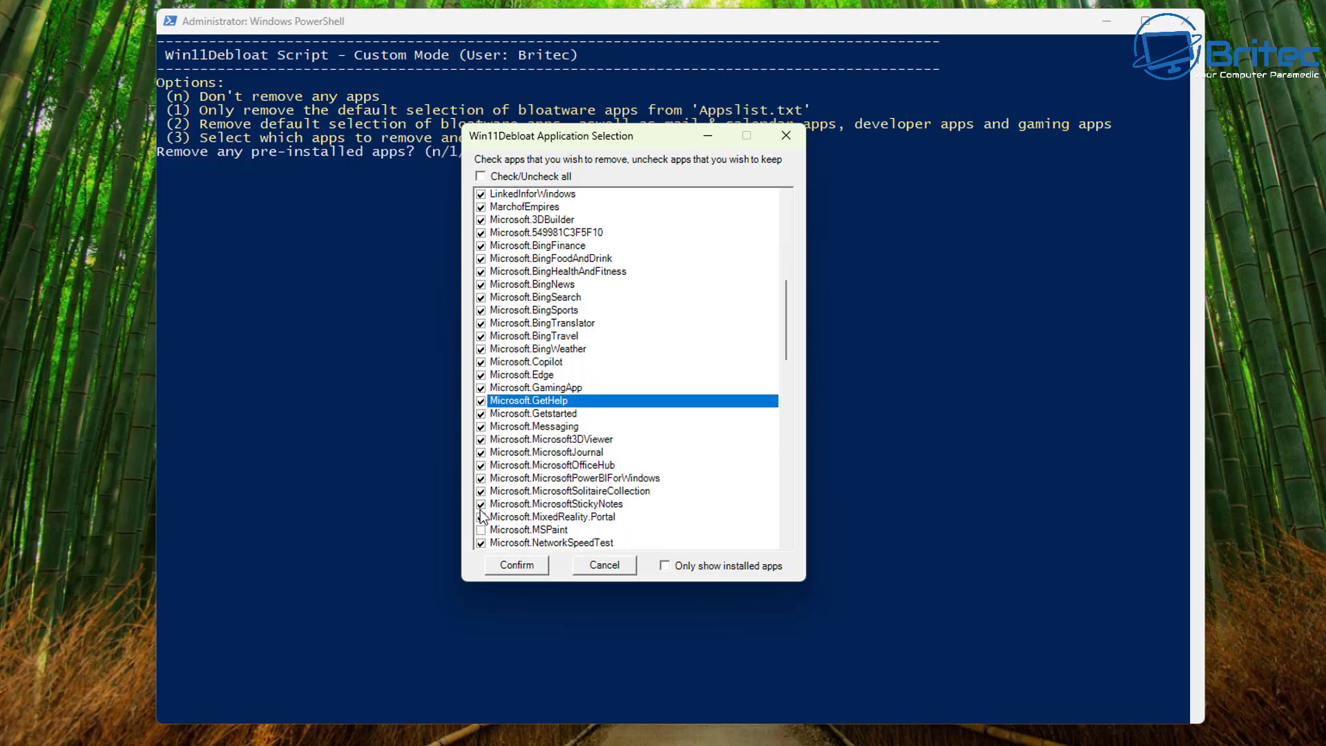
scroll(480, 522, "down", 1)
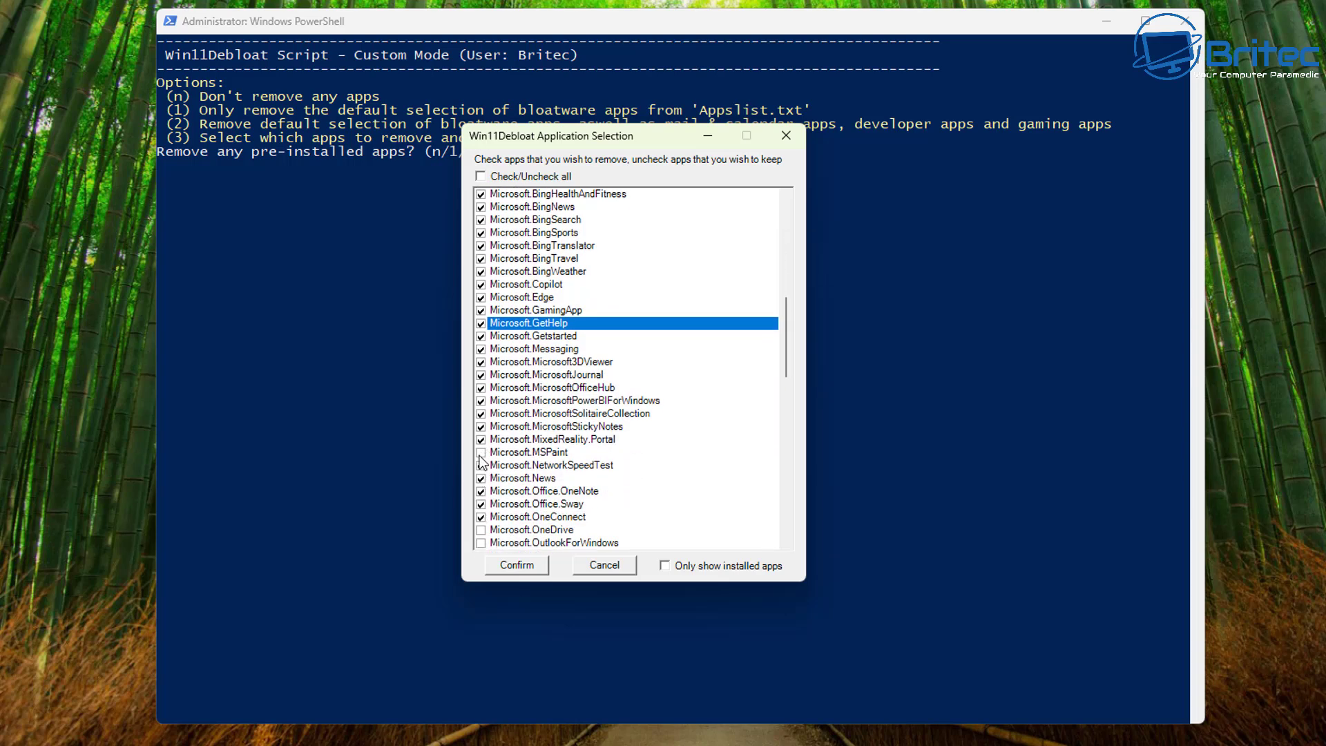
left_click(480, 452)
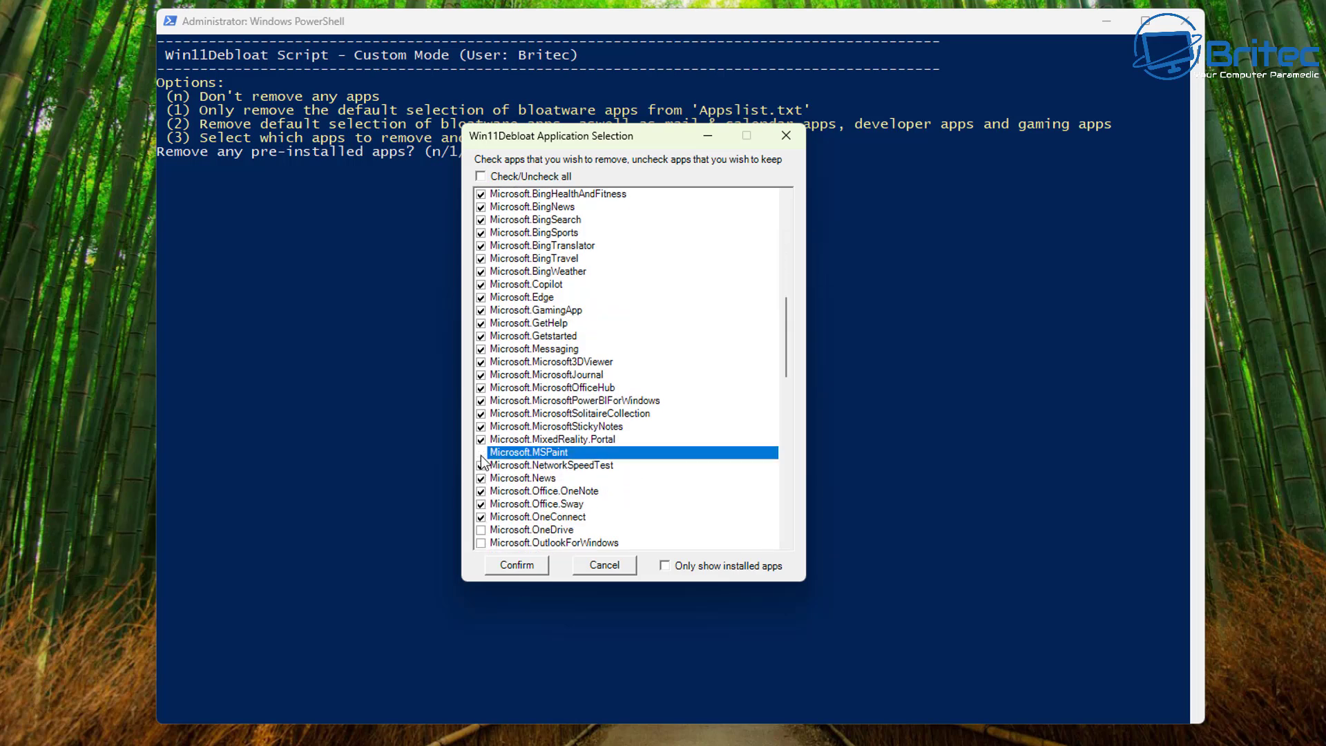
left_click(481, 530)
left_click(480, 543)
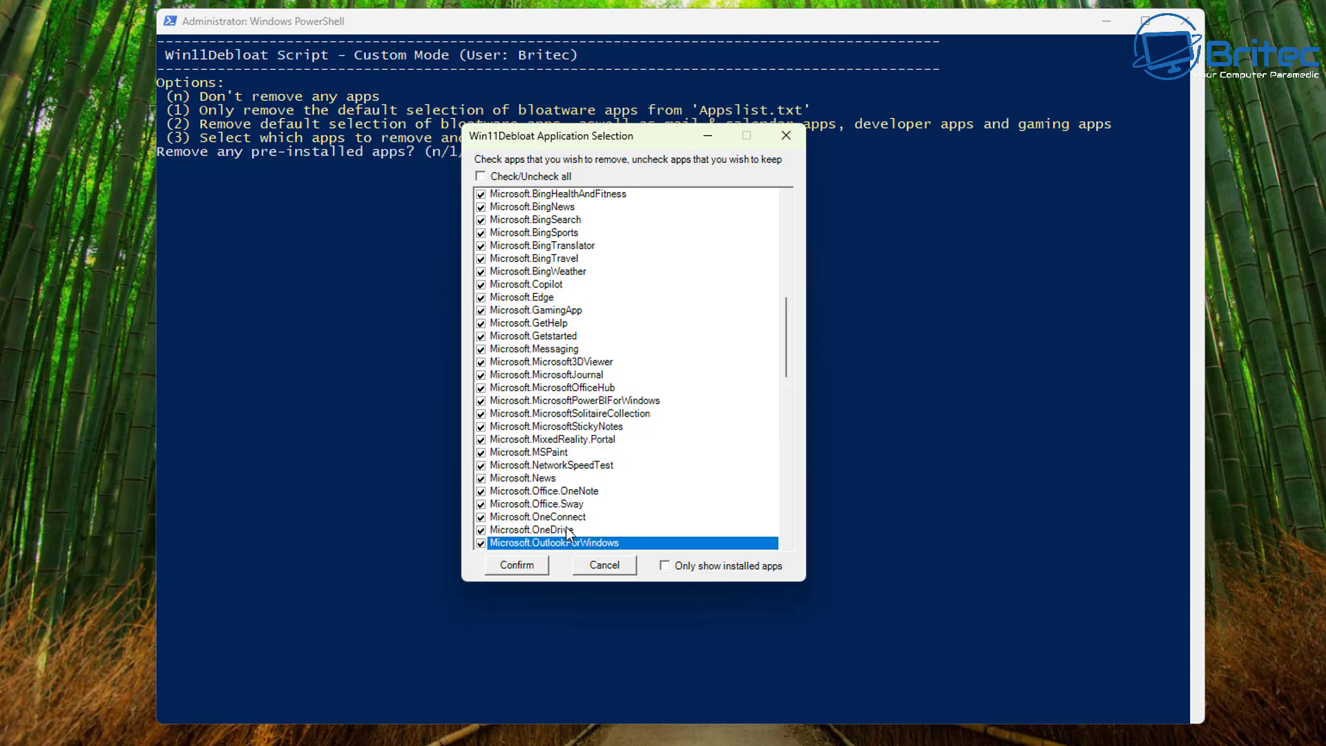
- Mark Paint, People, PowerAutomateDesktop, RemoteDesktop, ScreenSketch and Whiteboard for removal
scroll(580, 529, "down", 1)
scroll(580, 529, "down", 2)
left_click(482, 439)
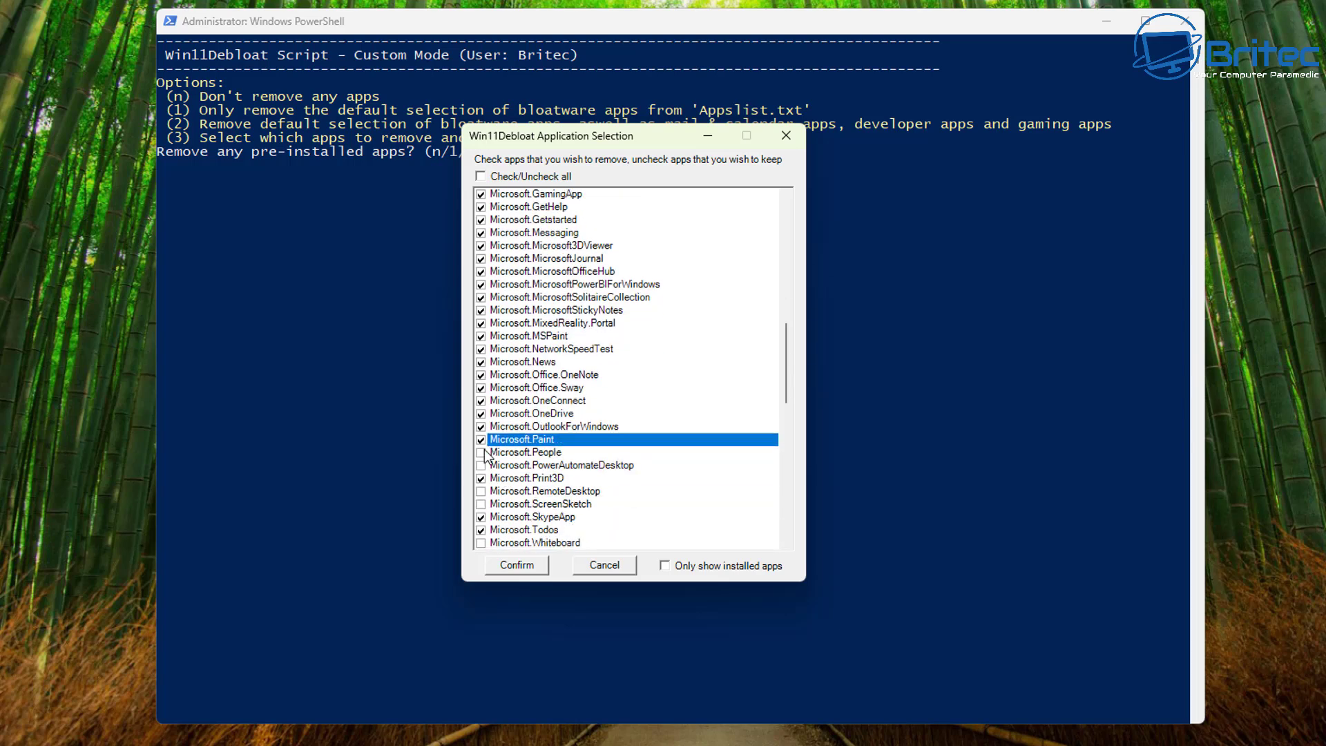
left_click(482, 452)
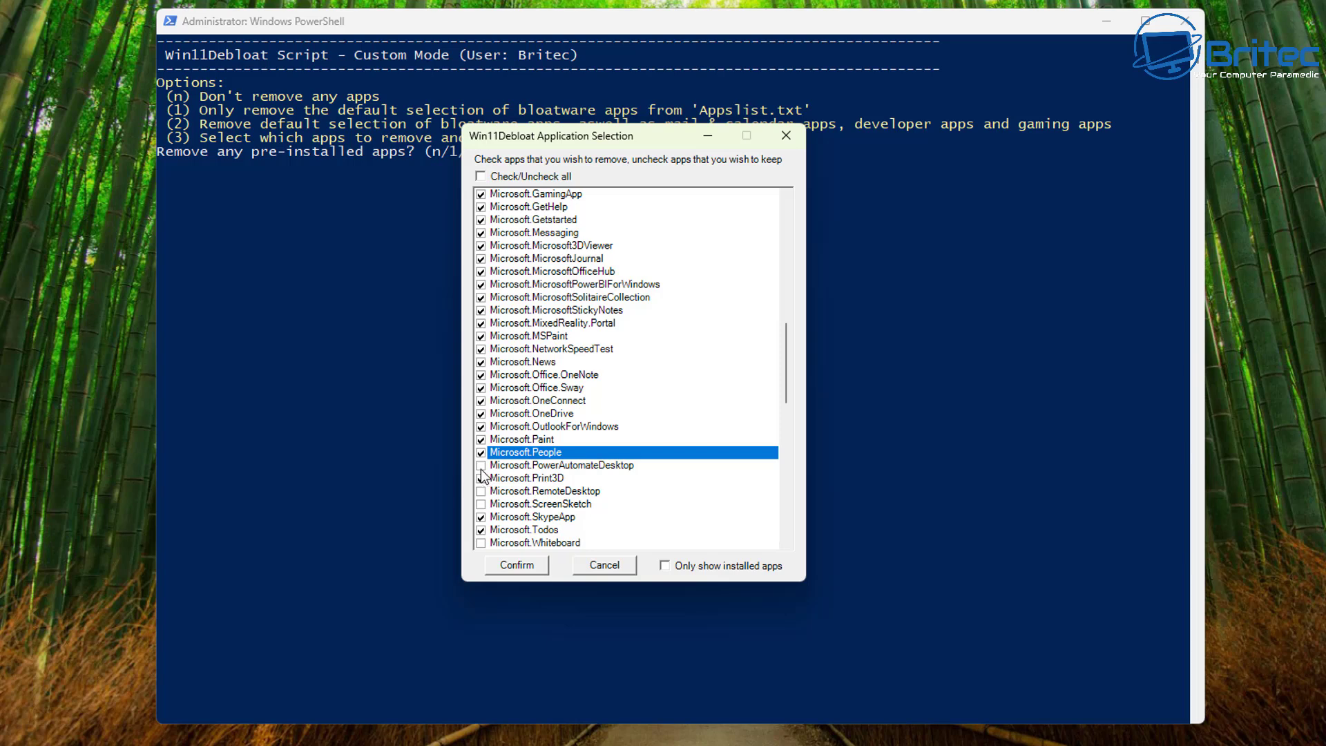
left_click(482, 466)
left_click(481, 491)
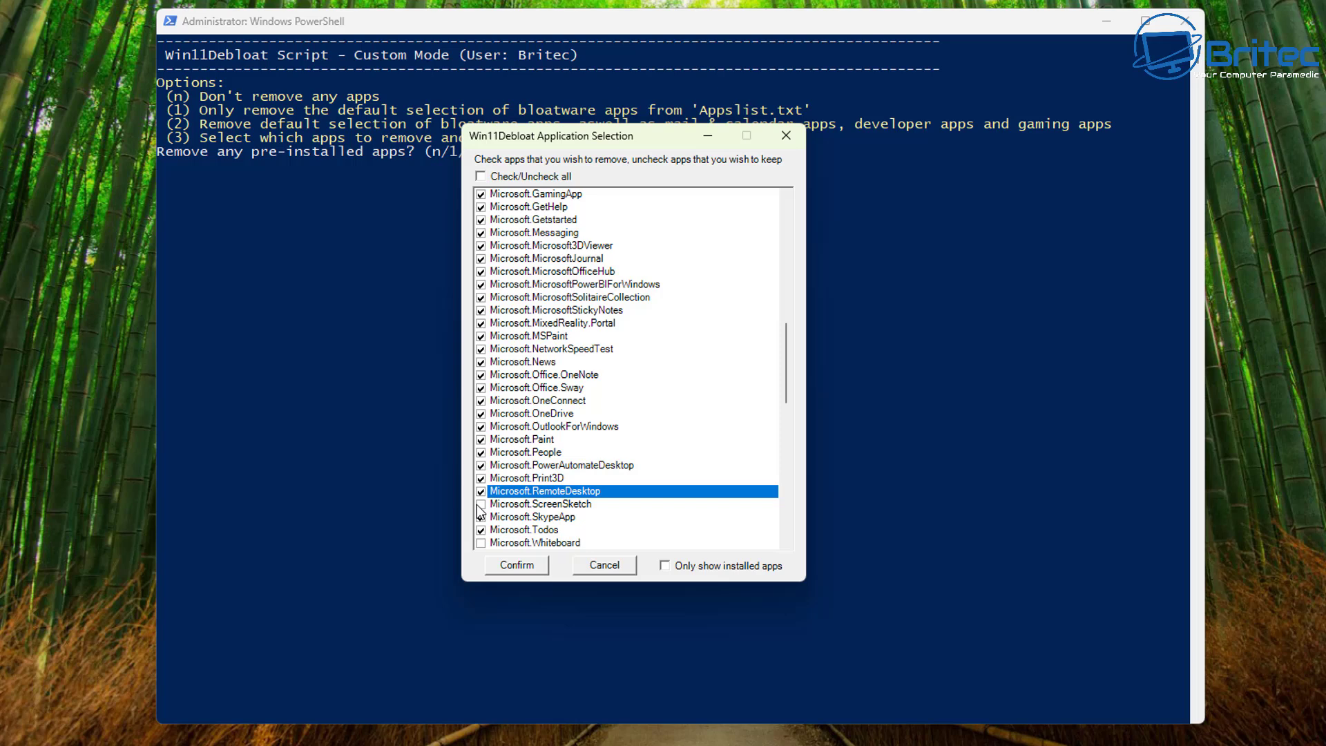
left_click(481, 504)
scroll(479, 548, "down", 2)
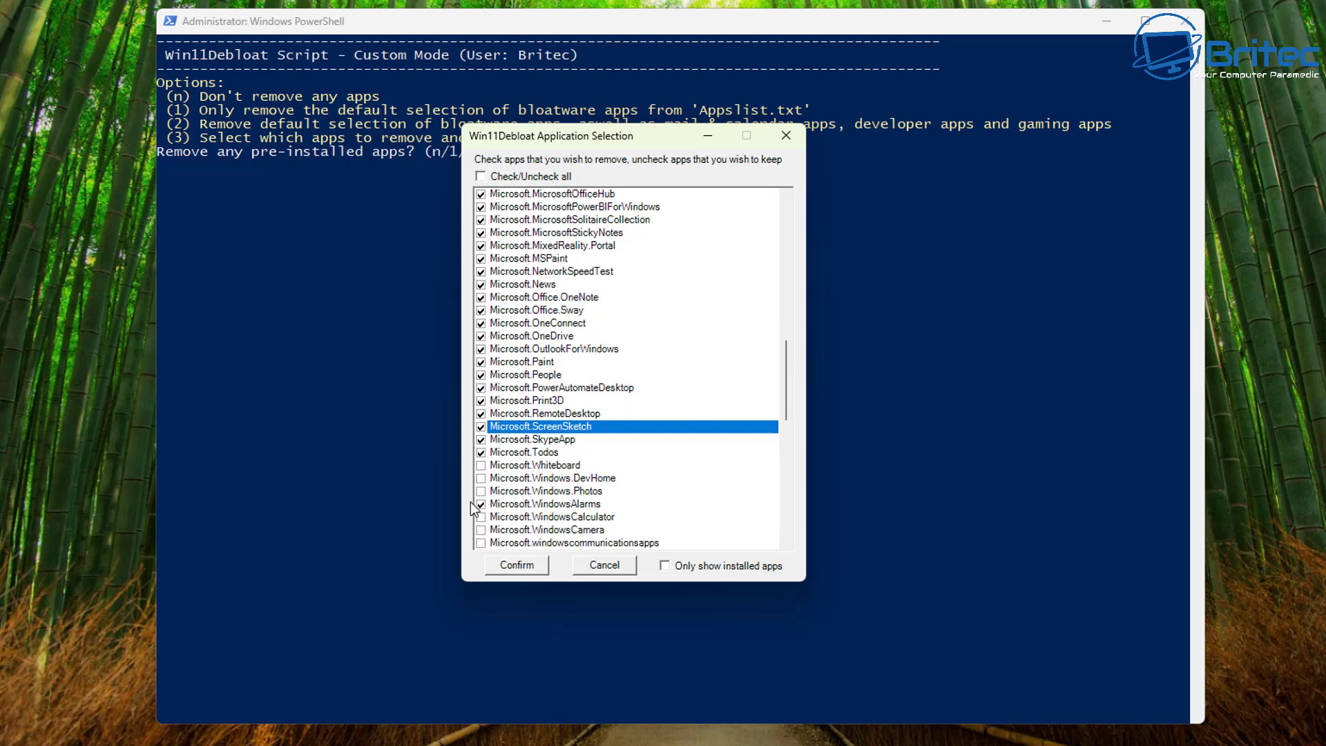
left_click(481, 465)
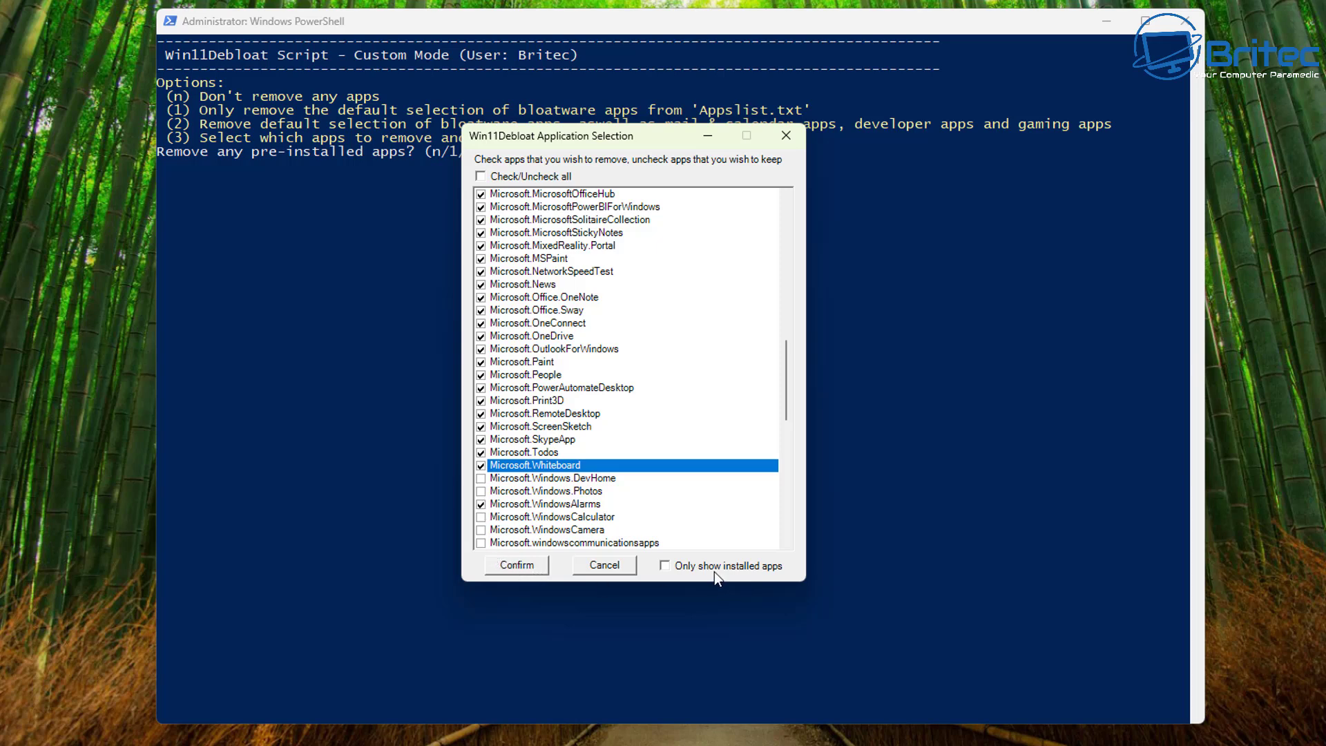
- Show only installed apps, mark all except WindowsTerminal and Edge, and confirm the selection
left_click(665, 567)
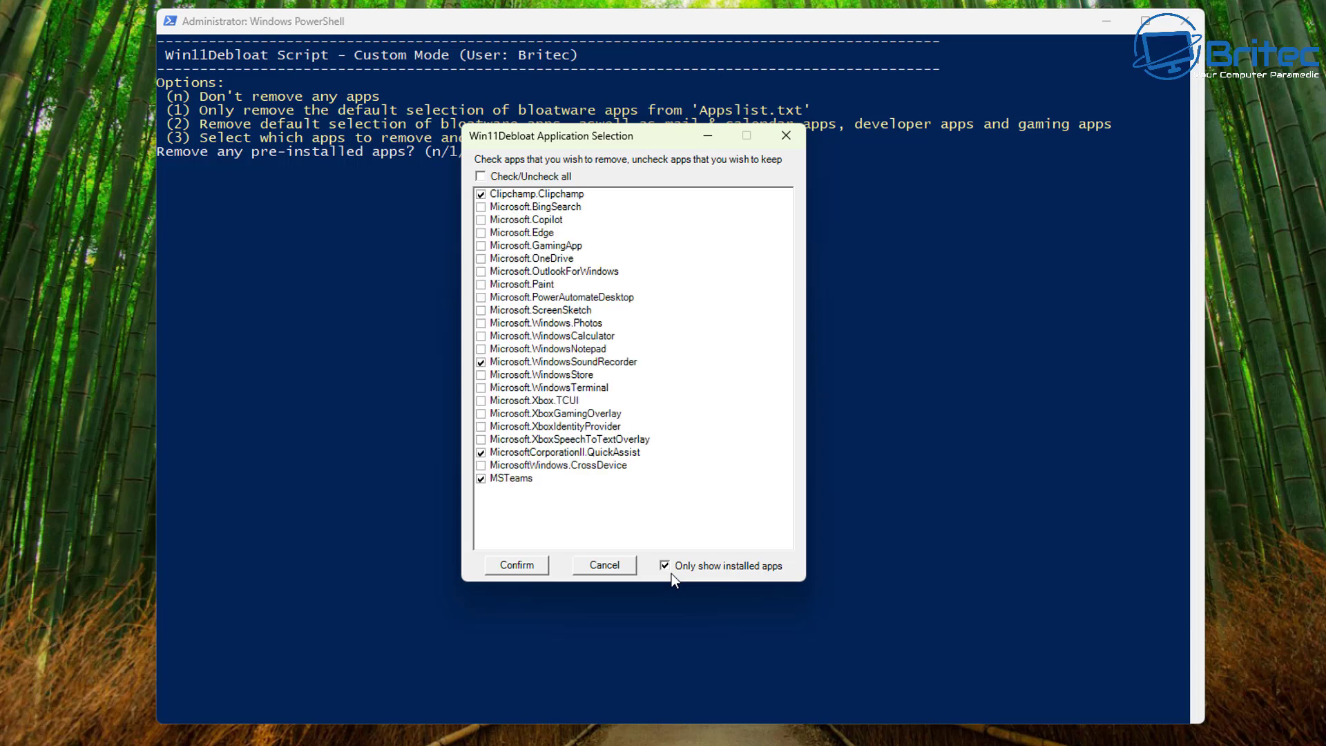
left_click(481, 207)
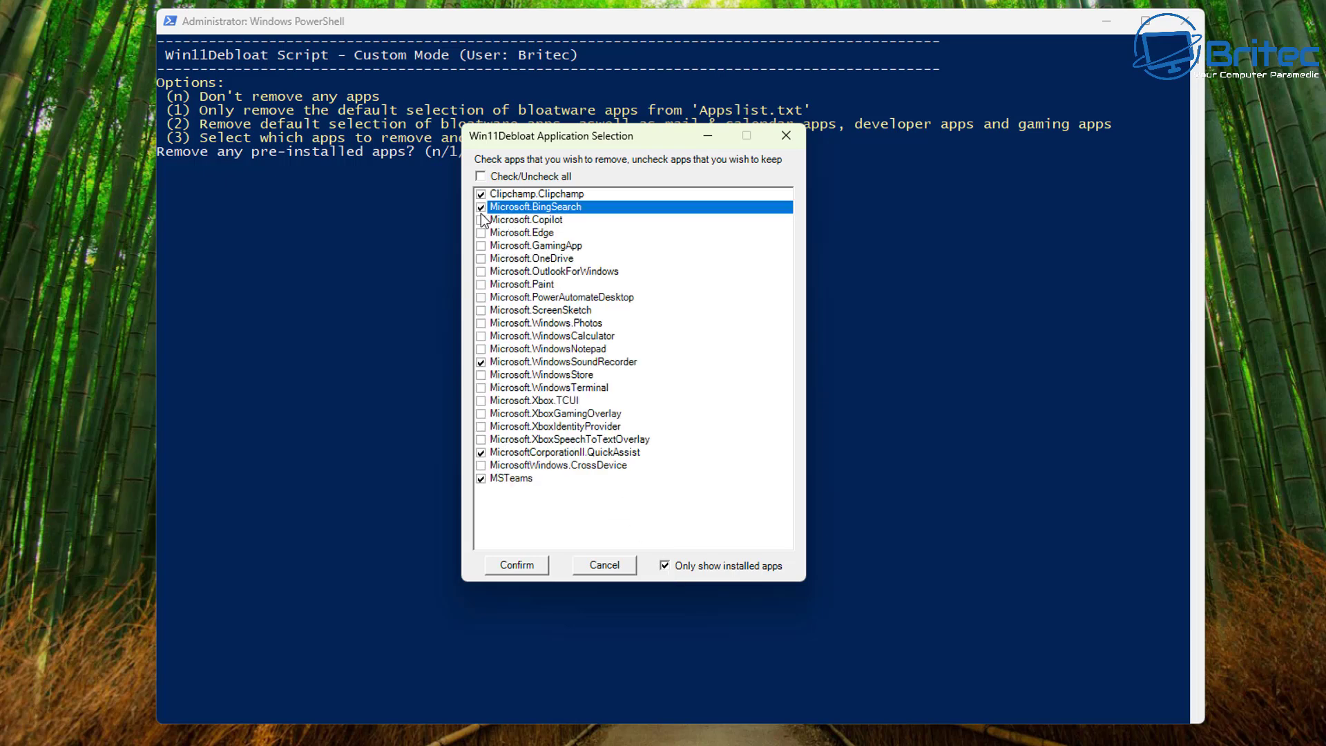
left_click(480, 176)
left_click(481, 387)
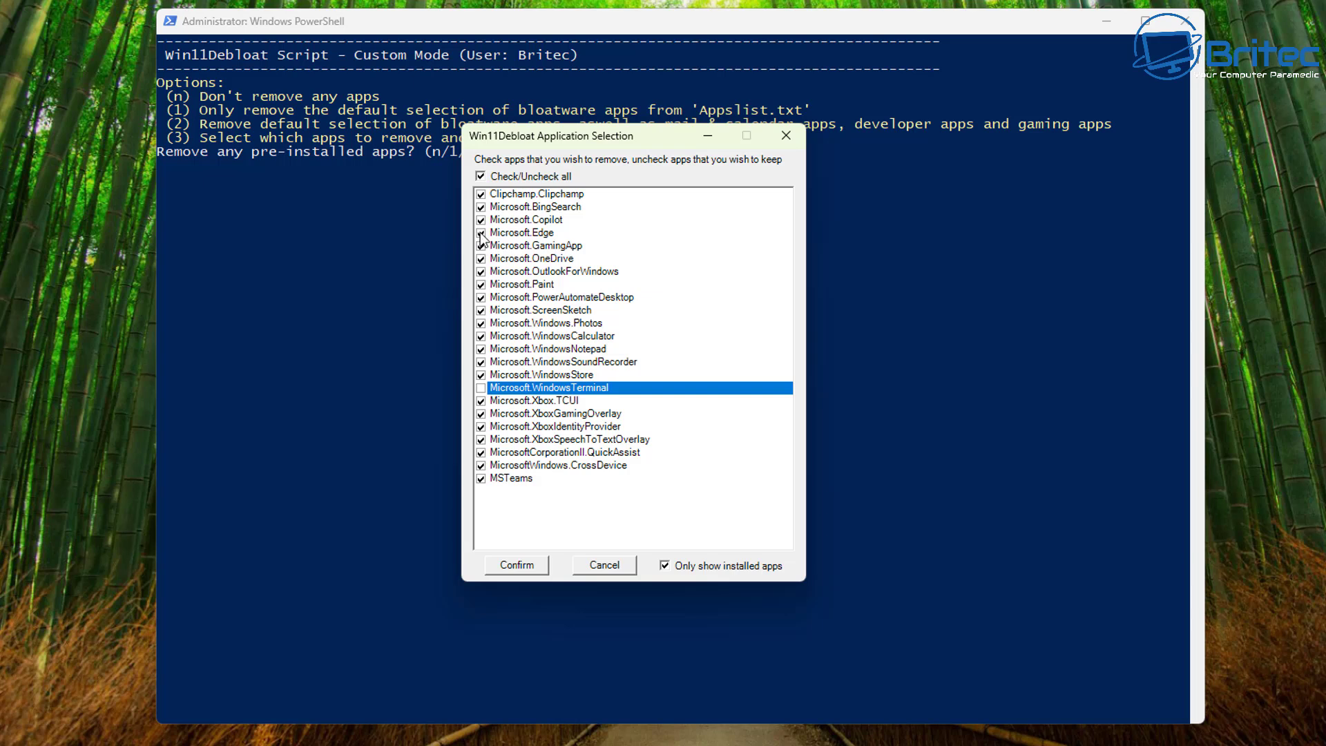
left_click(481, 234)
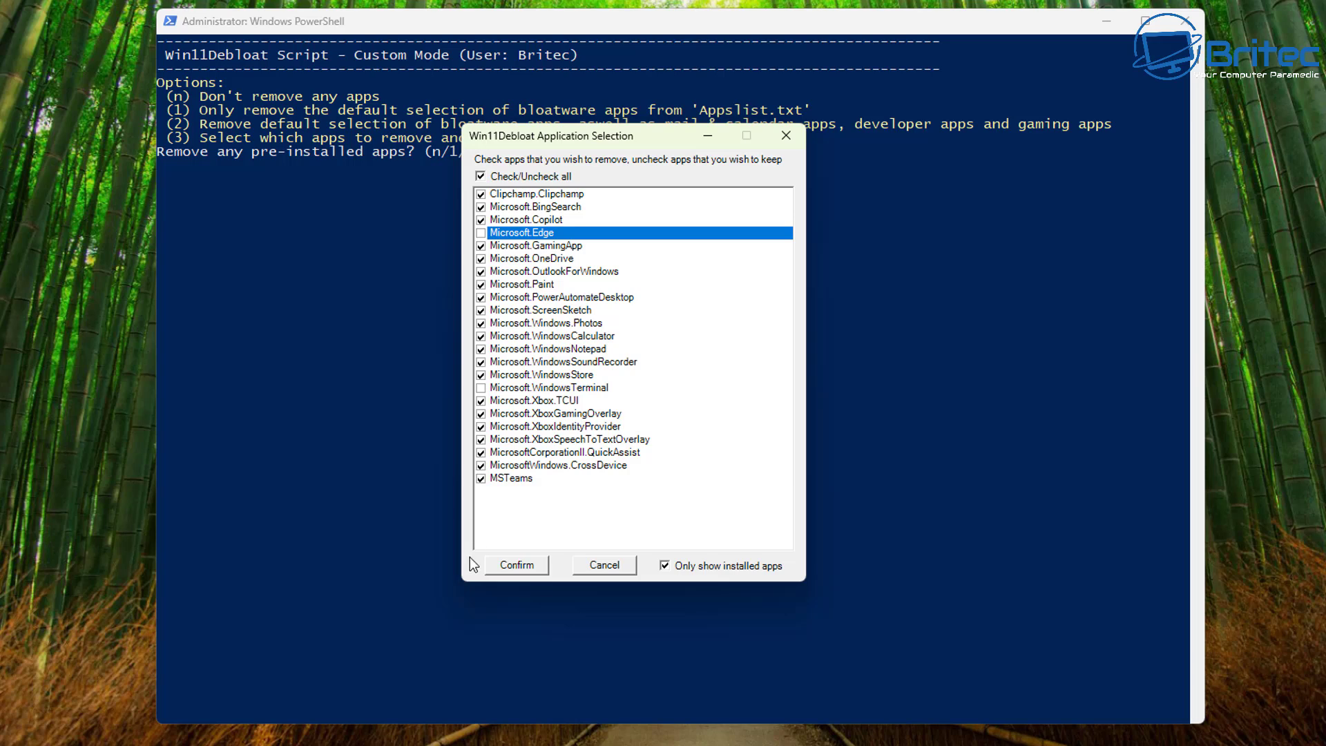
left_click(510, 568)
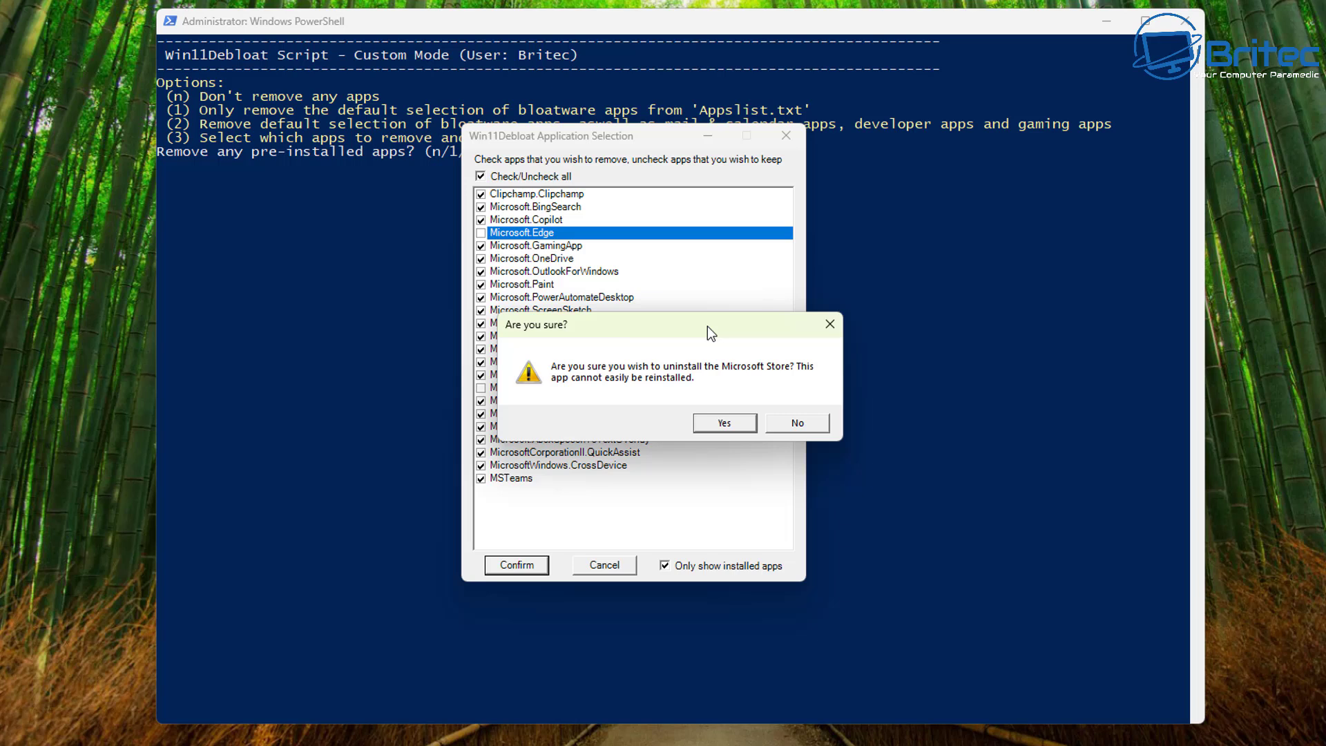
left_click_drag(683, 334, 682, 334)
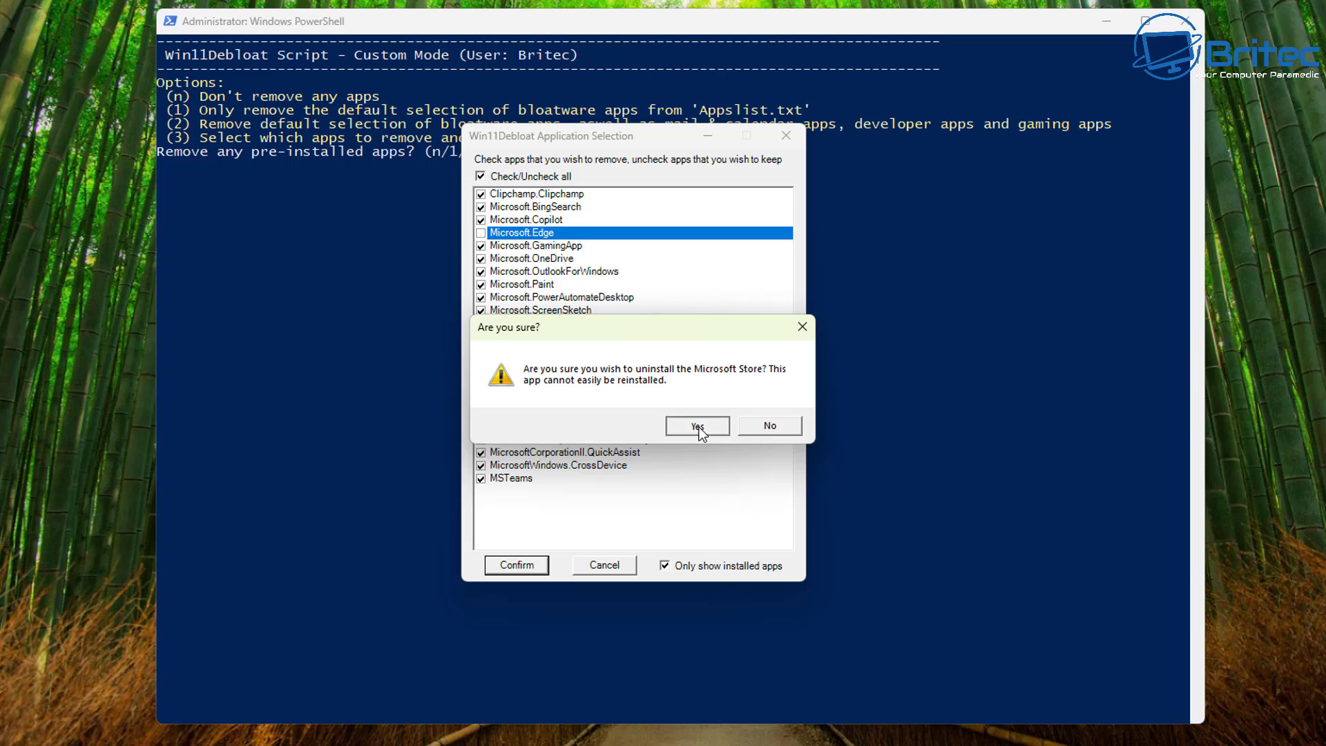
- Accept removing the Store; disable Xbox recording, telemetry, tips, Bing search, Copilot and Recall
left_click(696, 426)
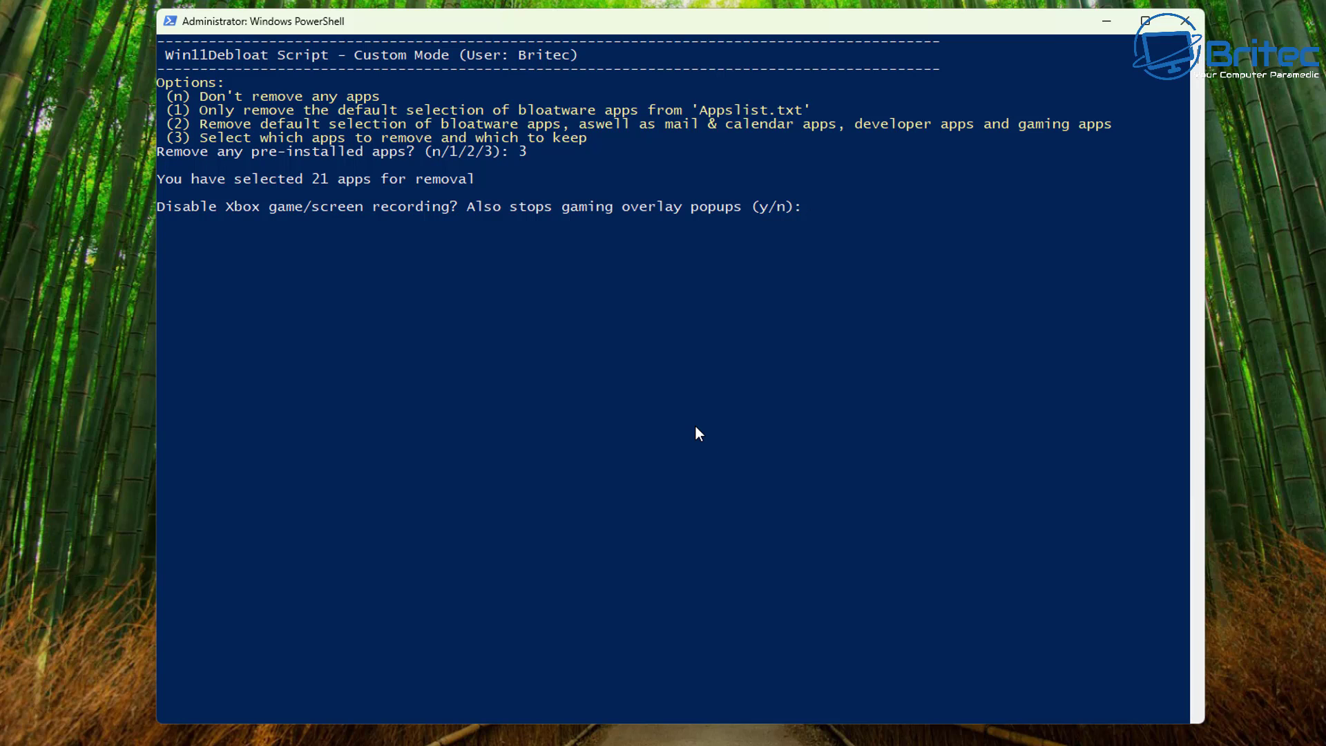
type("y")
key("Return")
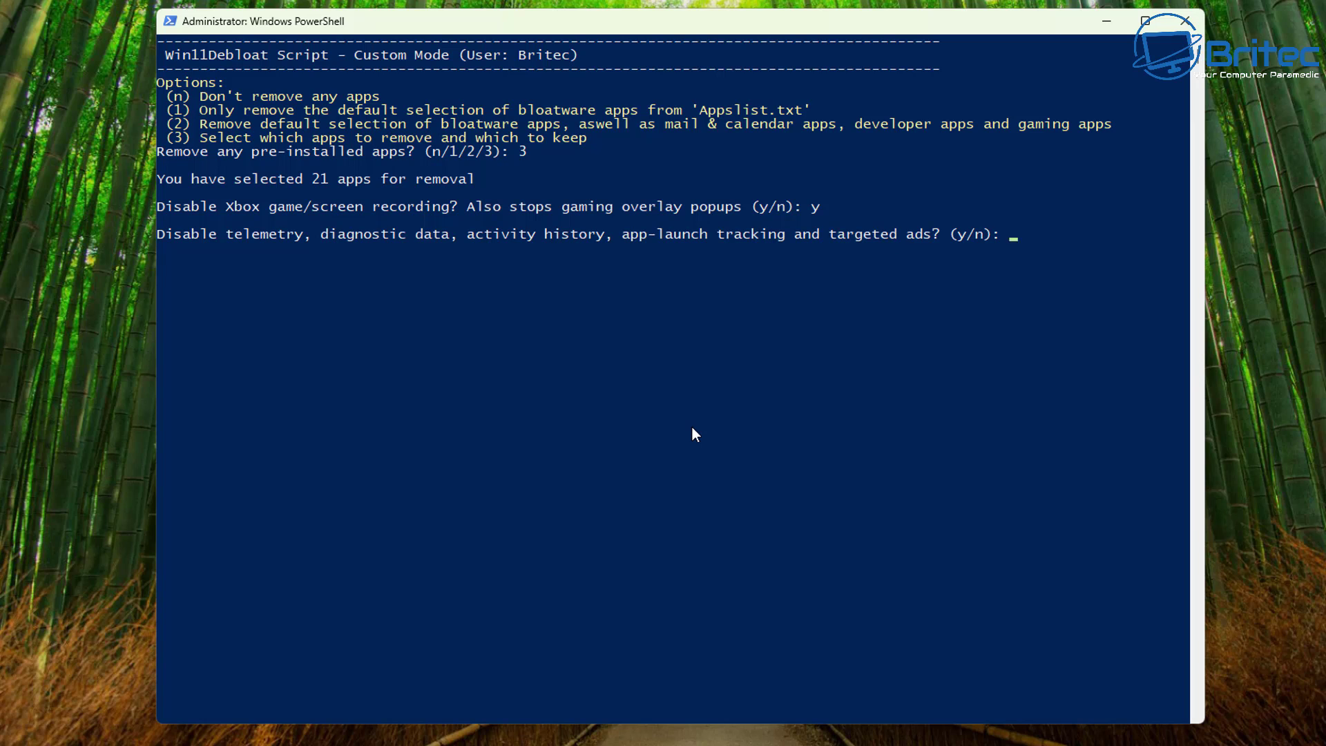
type("y")
key("Return")
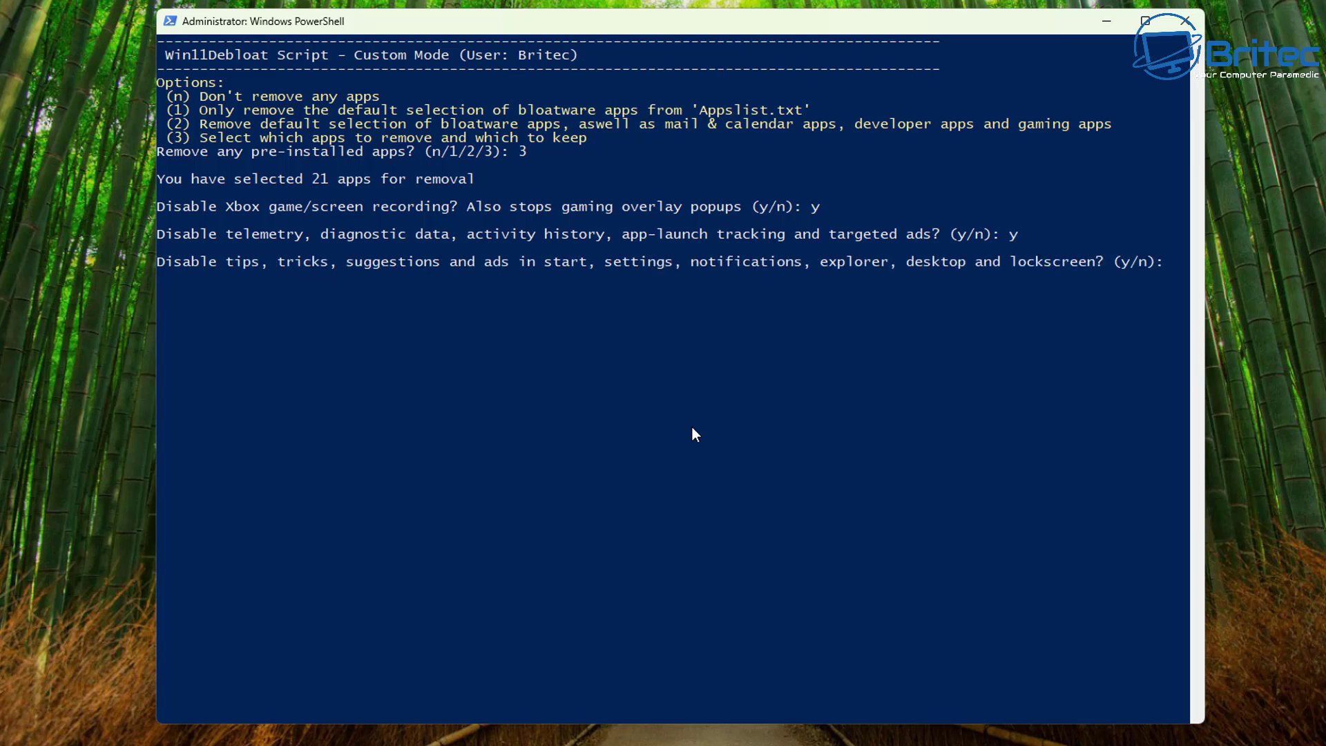
type("y")
key("Return")
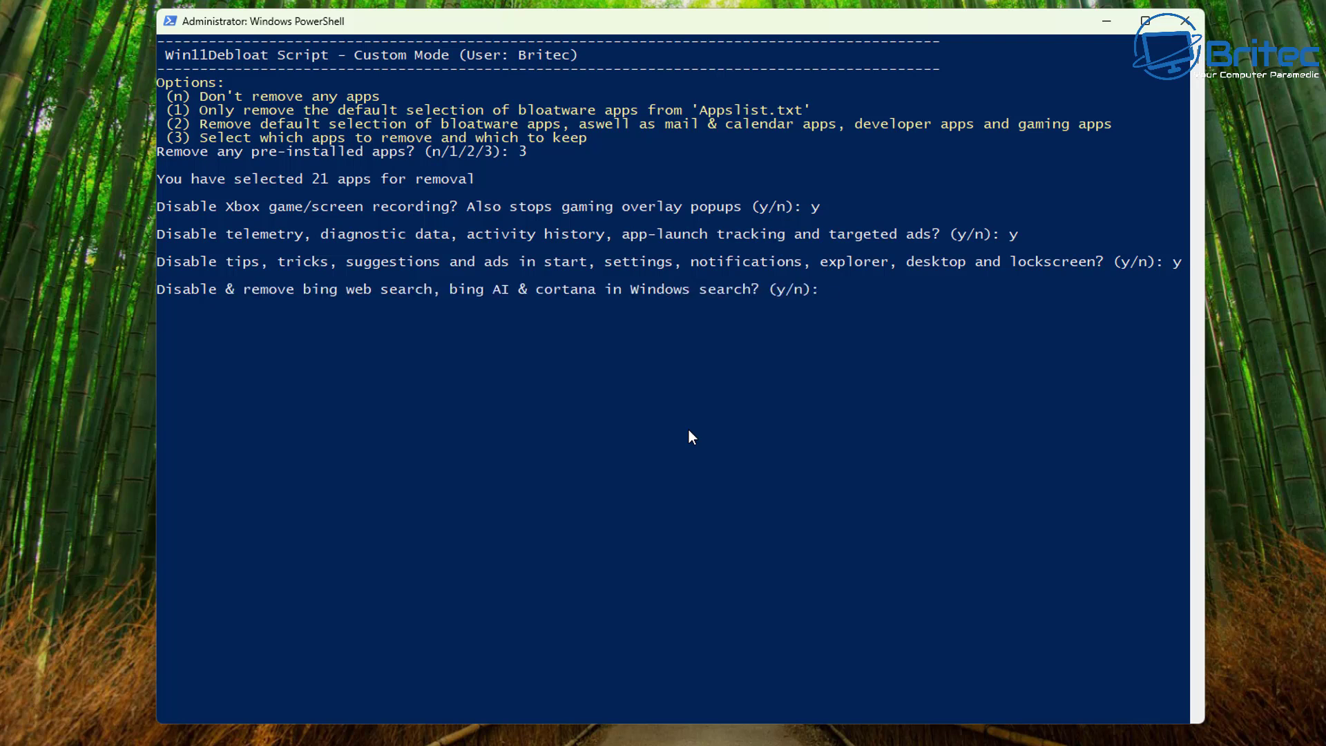
type("y")
key("Return")
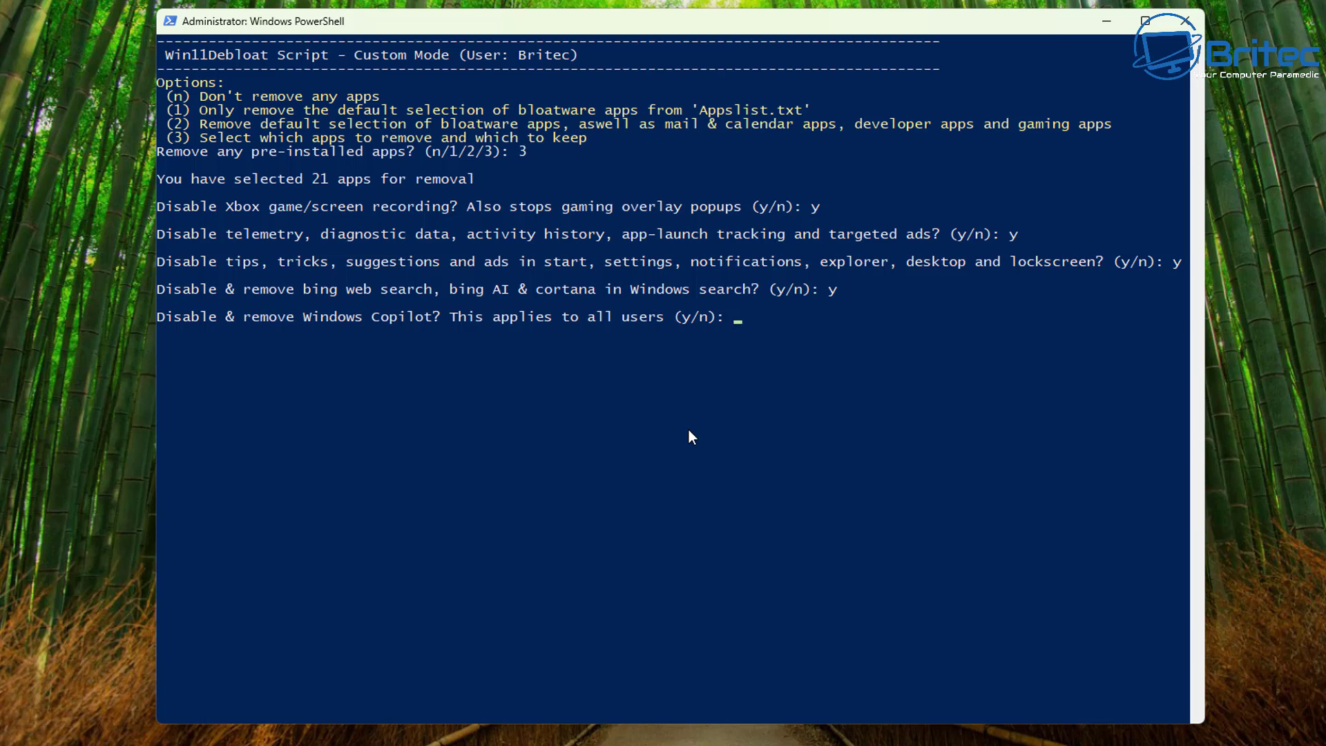
type("y")
key("Return")
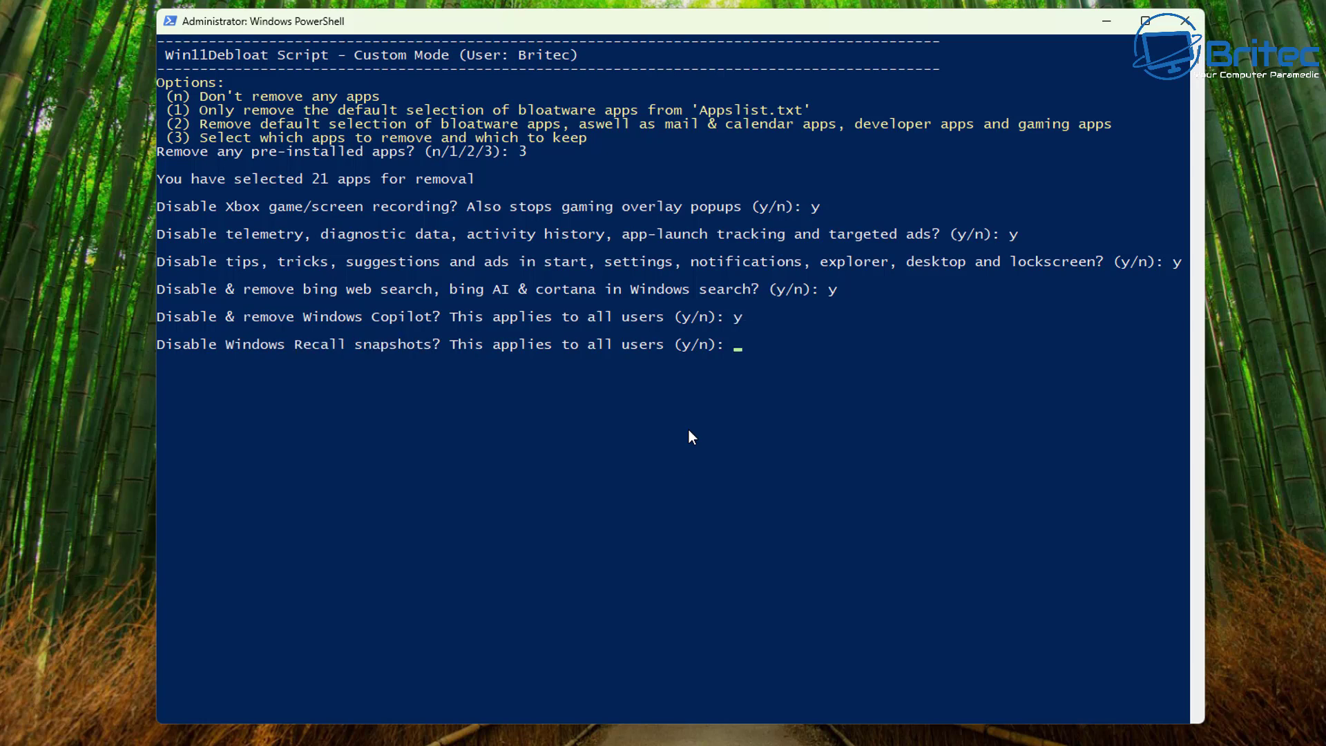
type("y")
key("Return")
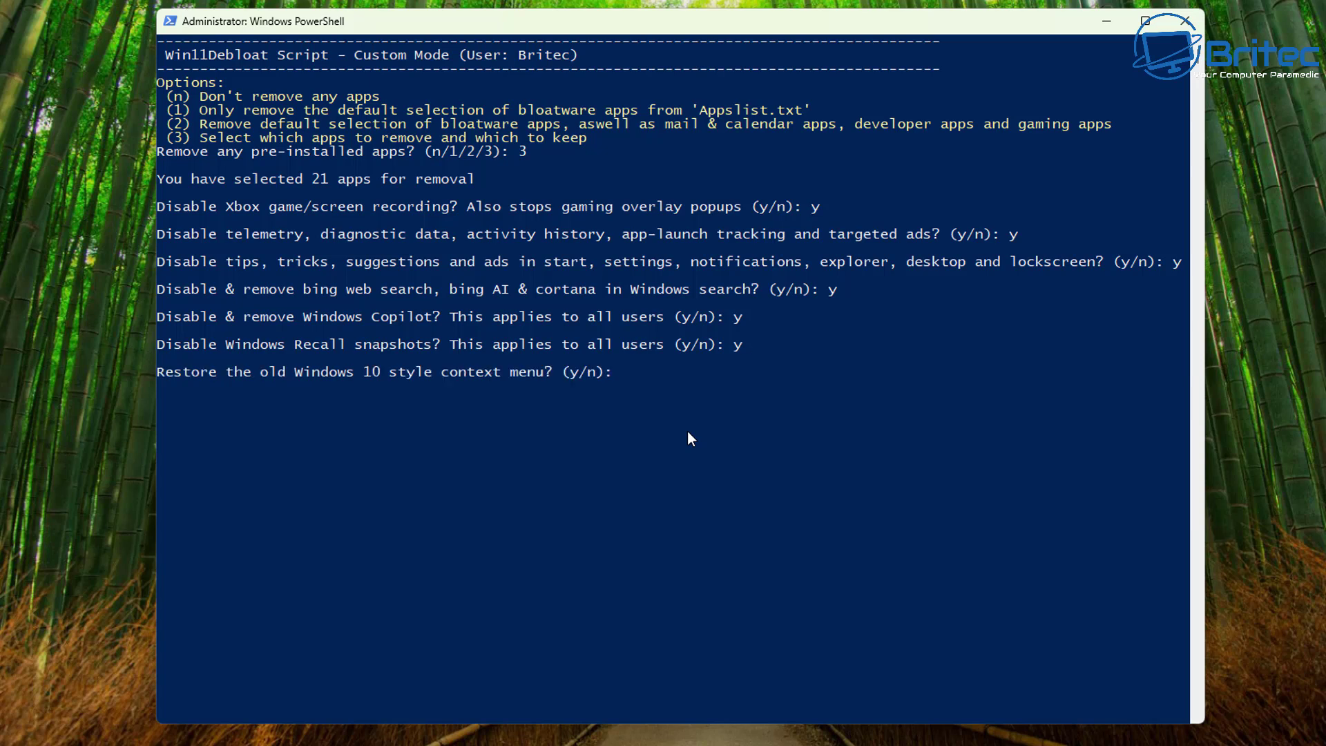
- Restore the Windows 10 context menu, disable mouse acceleration, hide Include in library, Give access to, Share
type("y")
key("Return")
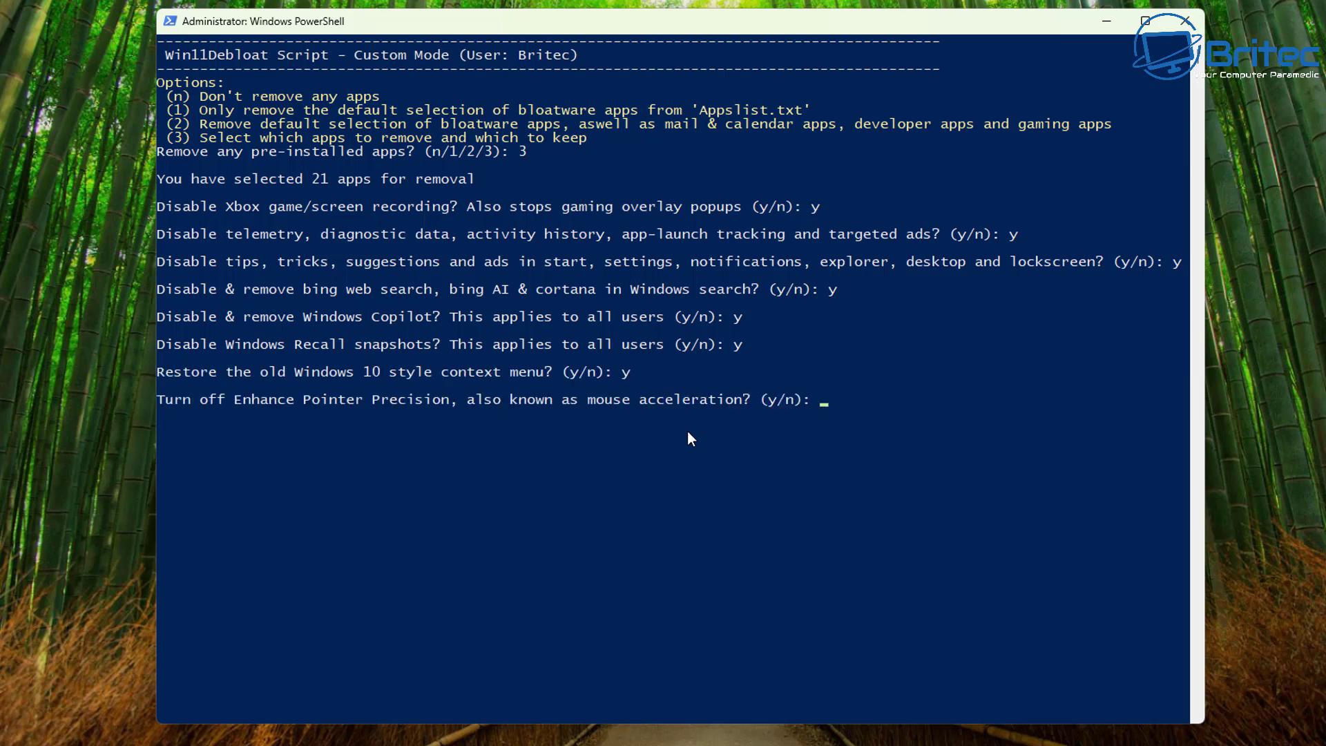
type("y")
key("Return")
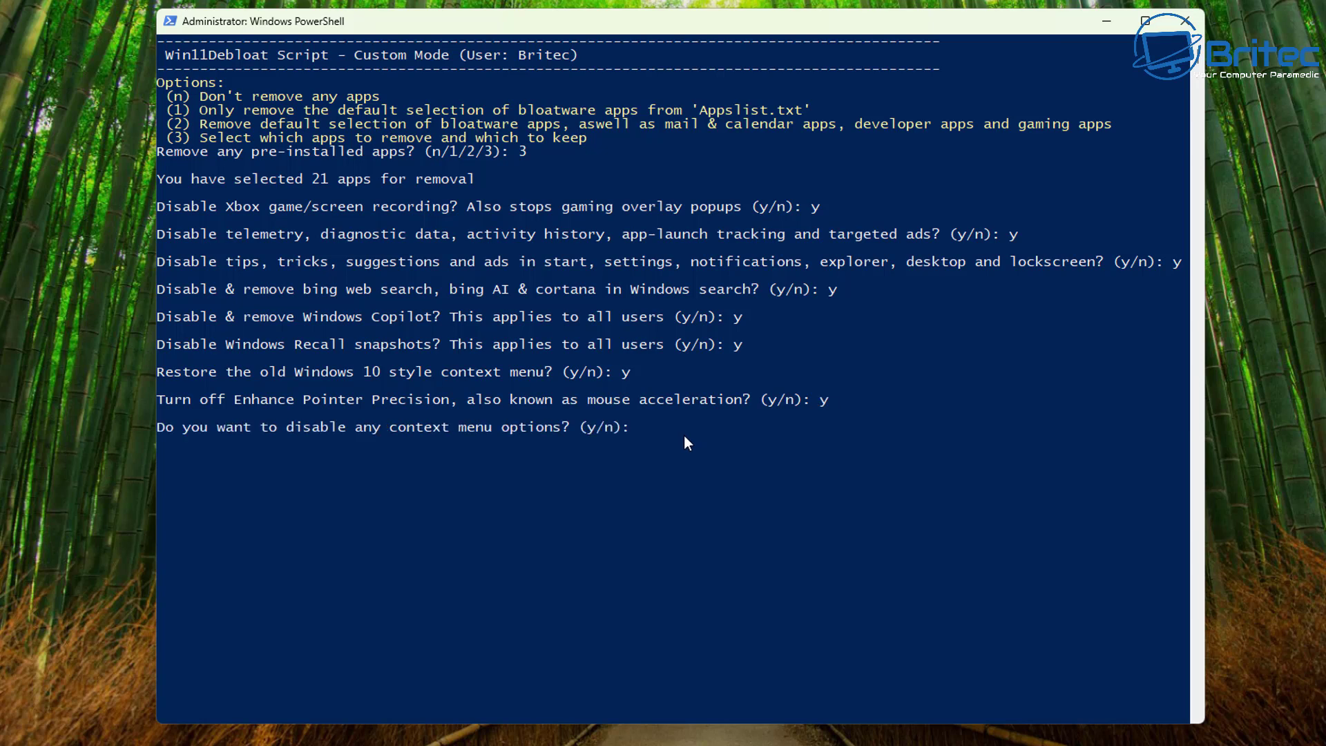
type("y")
key("Return")
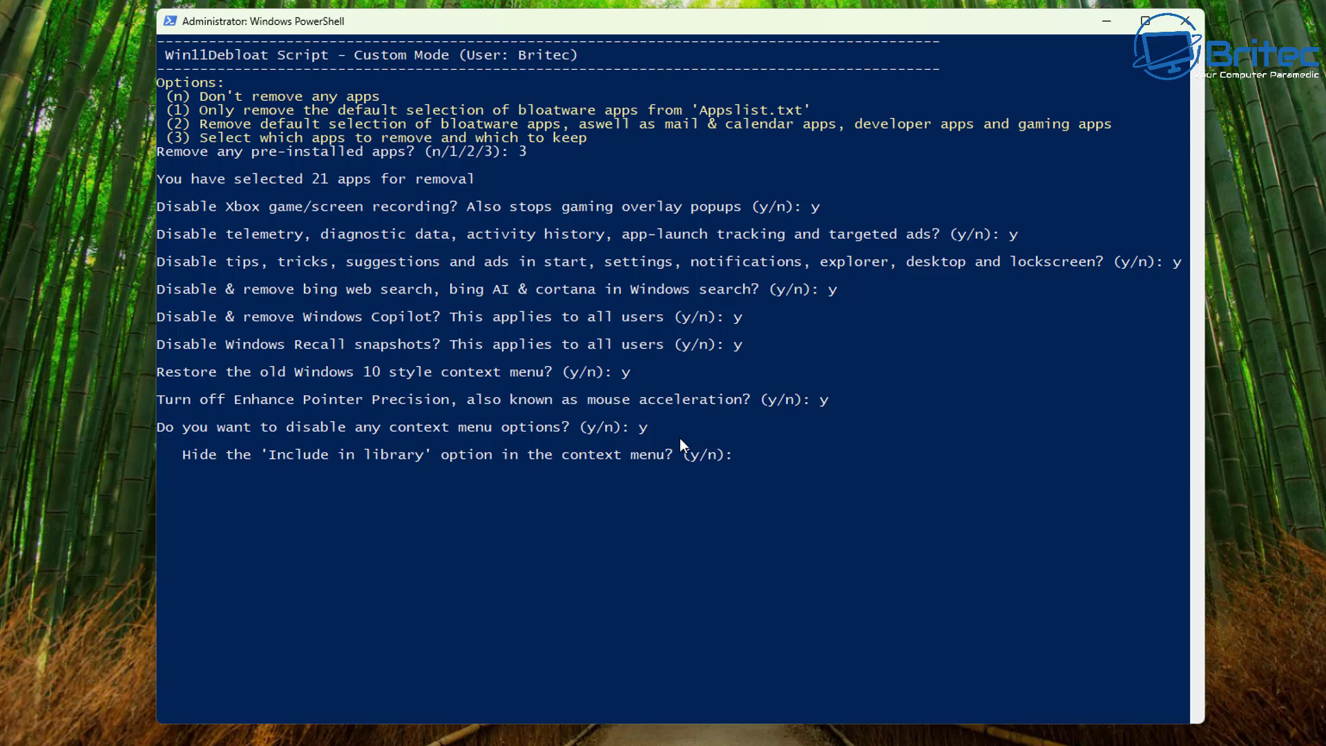
type("y")
key("Return")
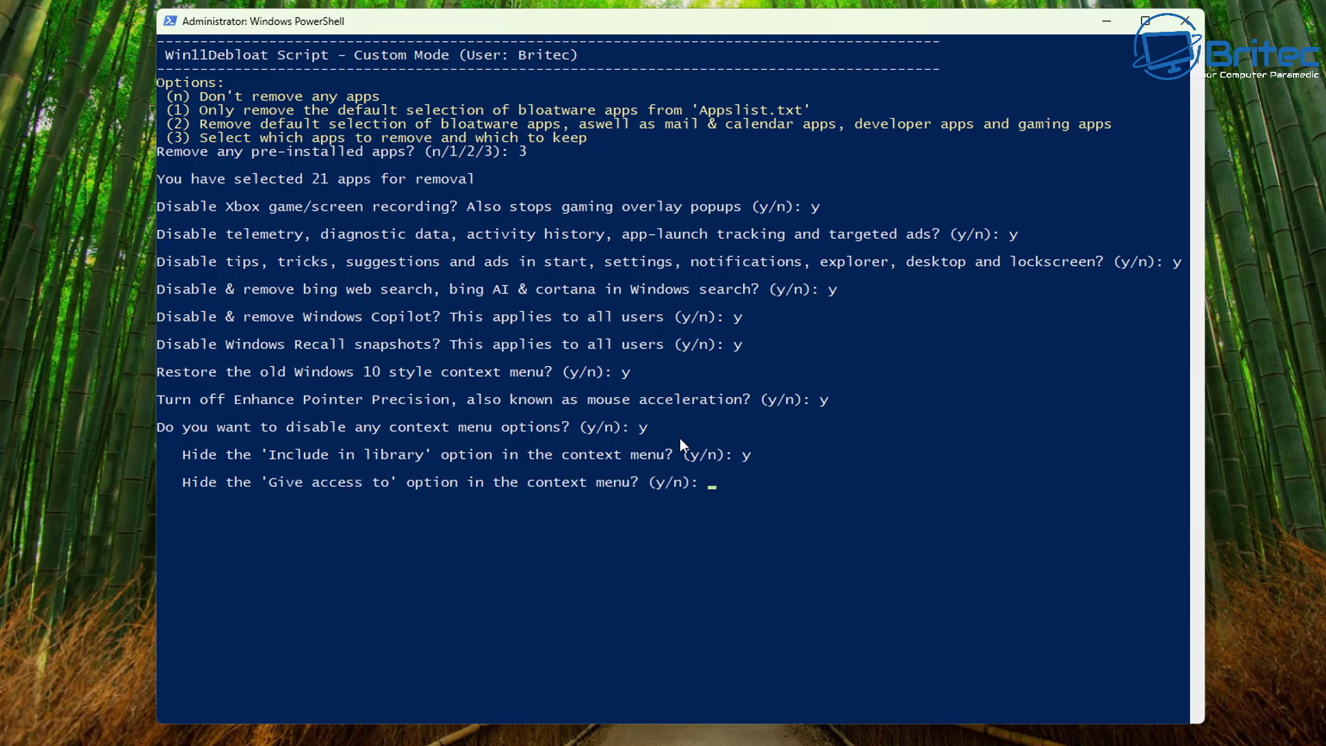
type("y")
key("Return")
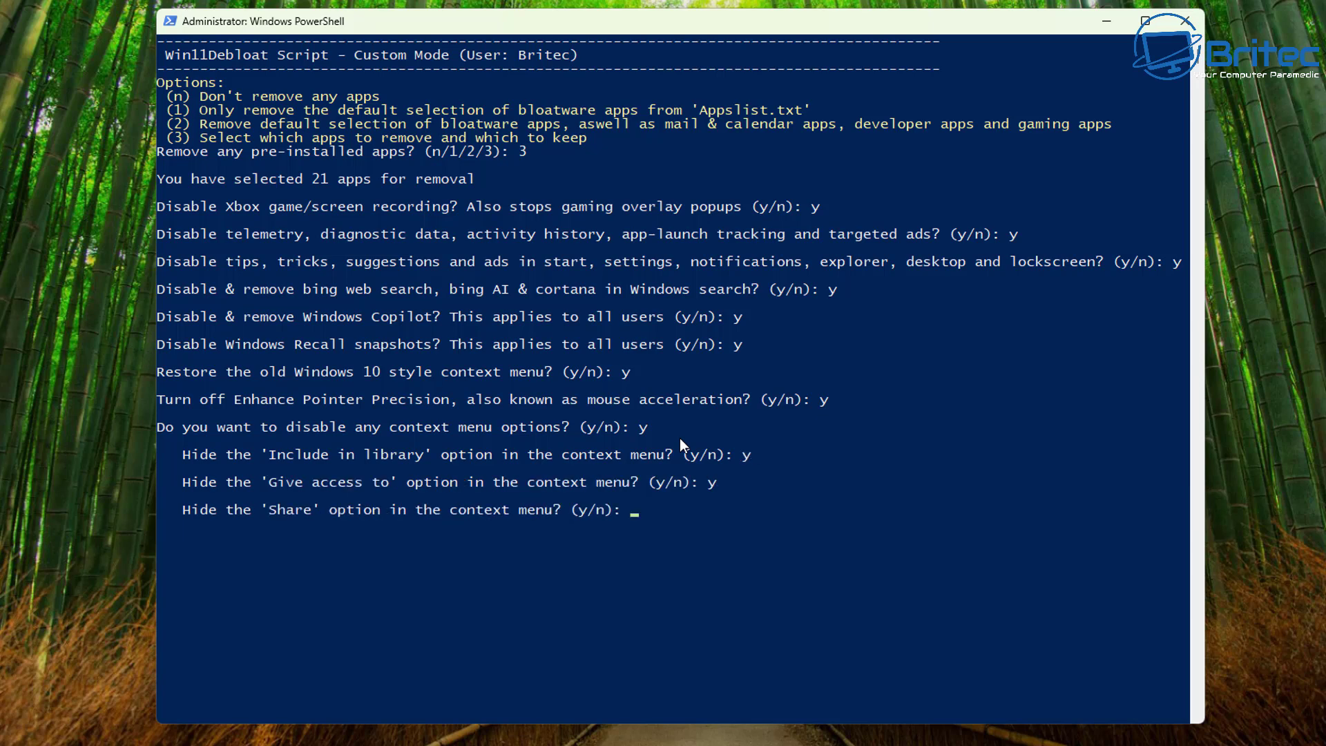
type("y")
key("Return")
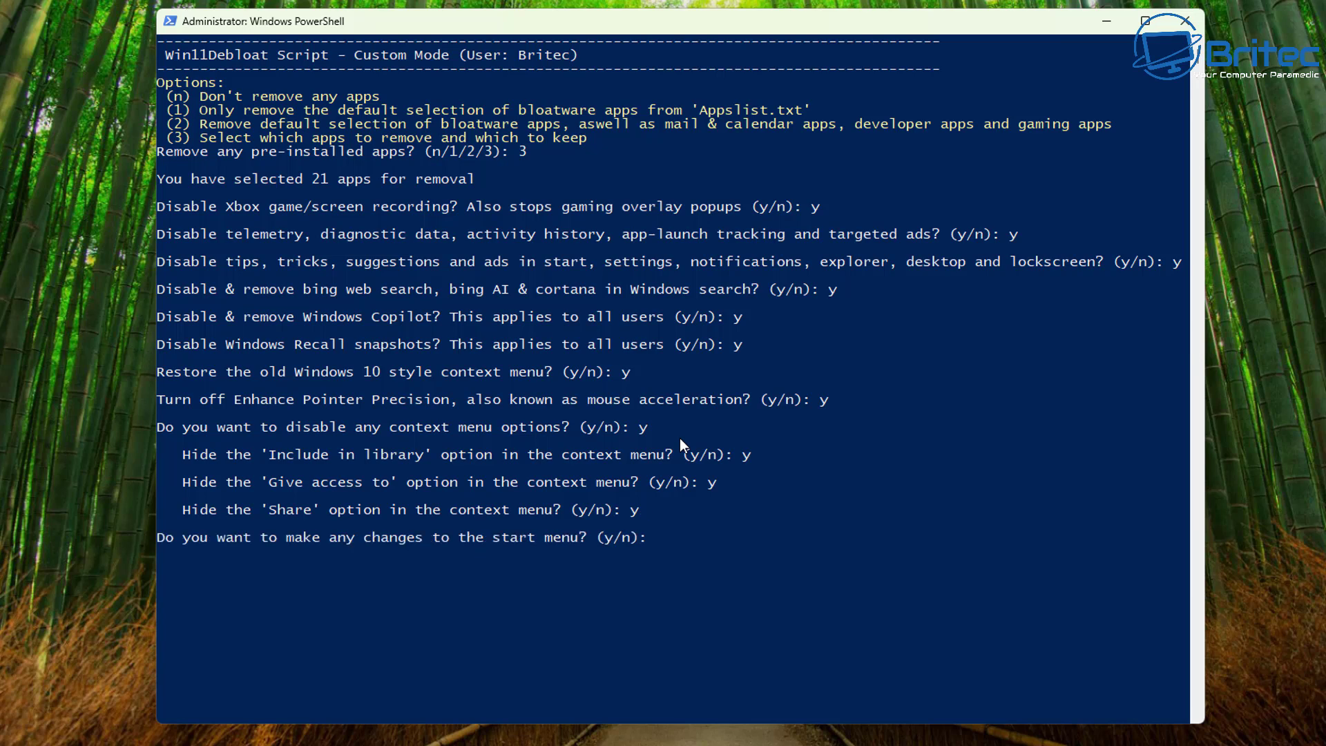
- Remove pinned Start apps for all users (option 2) and hide the Recommended section
type("y")
key("Return")
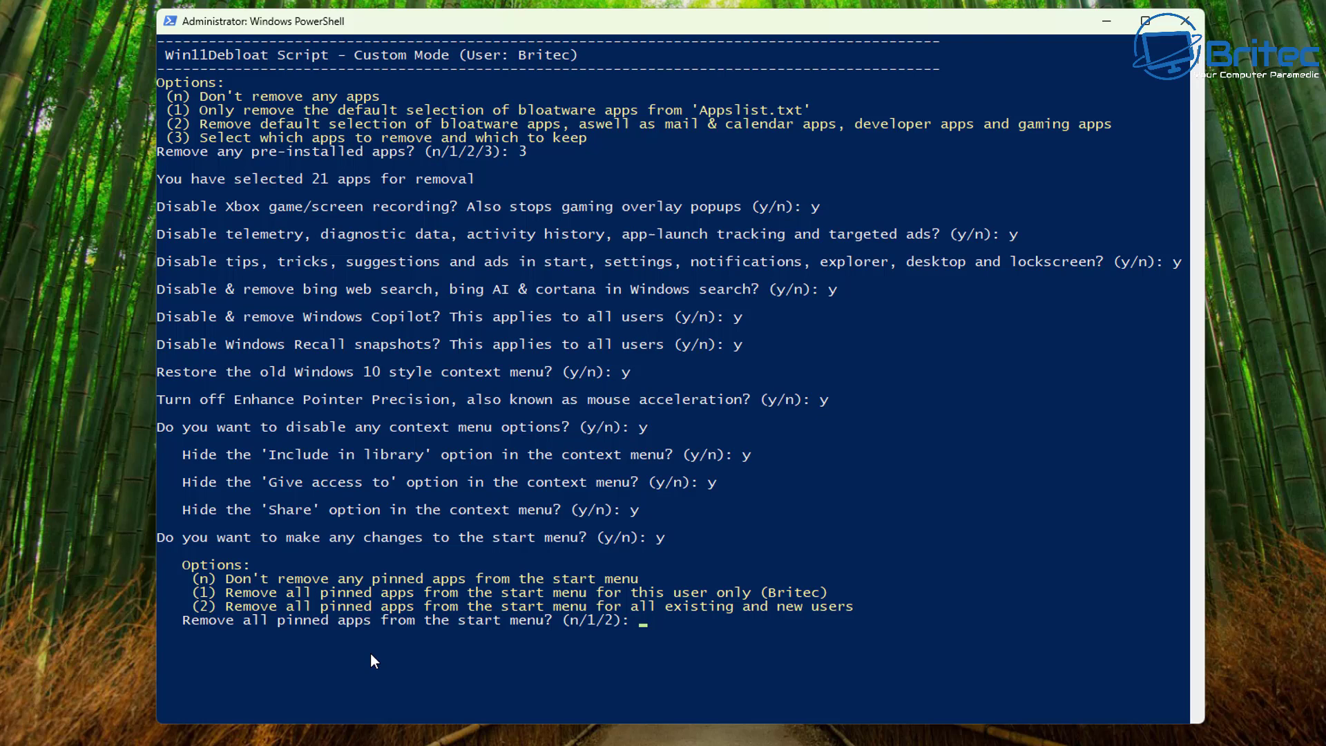
type("2")
key("Return")
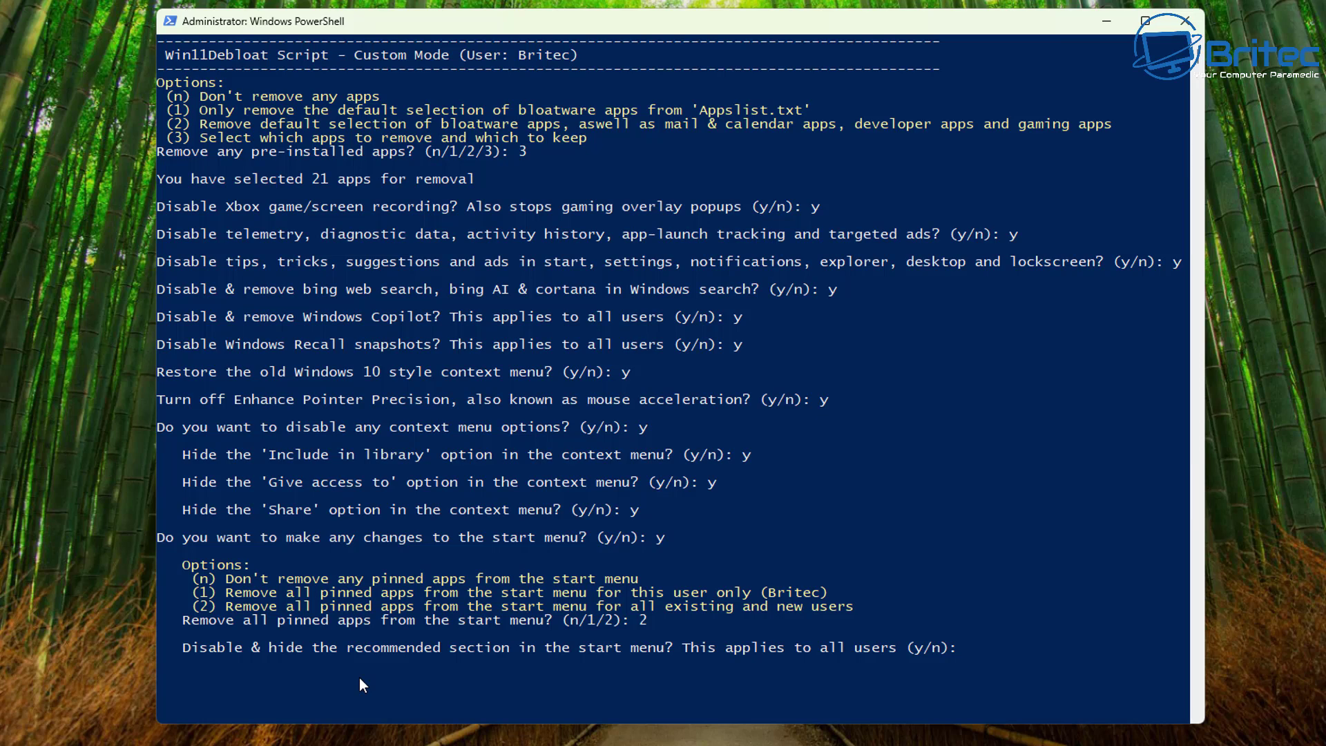
type("y")
key("Return")
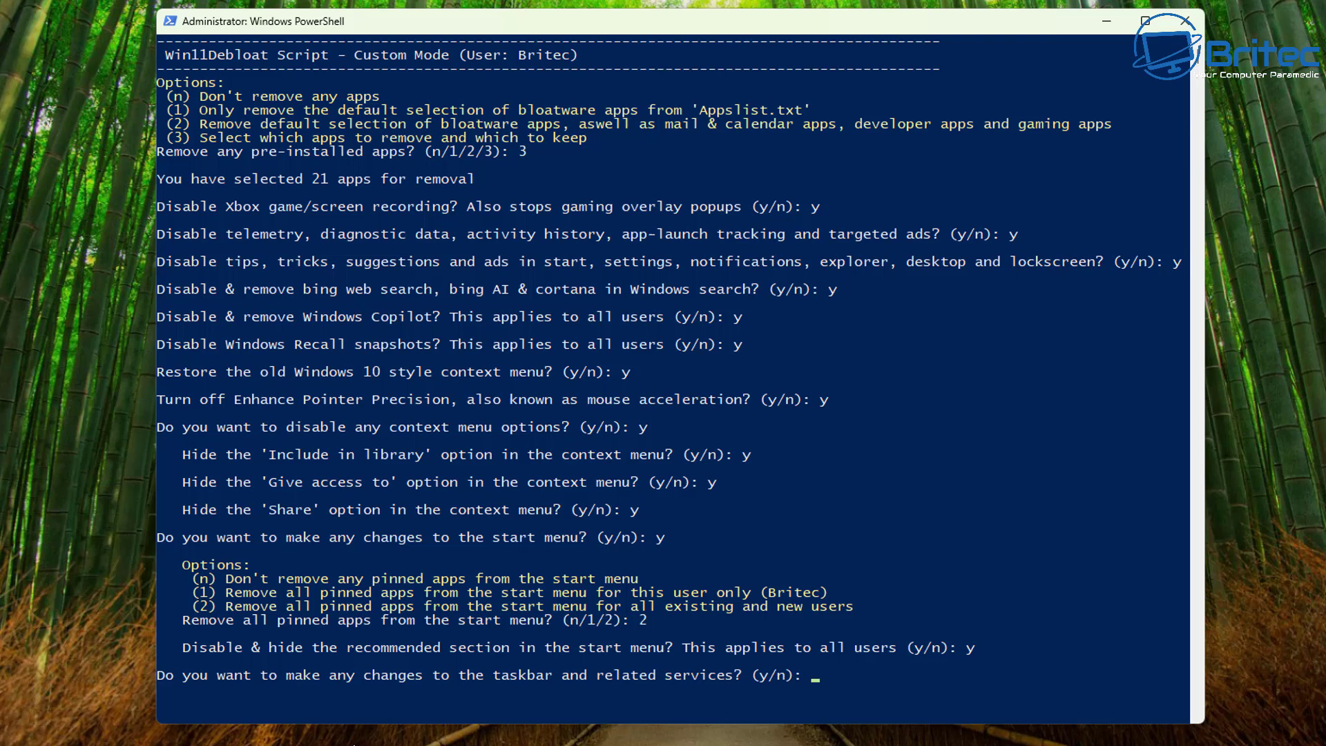
- Left-align the taskbar, show only the search icon (2), and answer remaining widget and Explorer prompts
type("y")
key("Return")
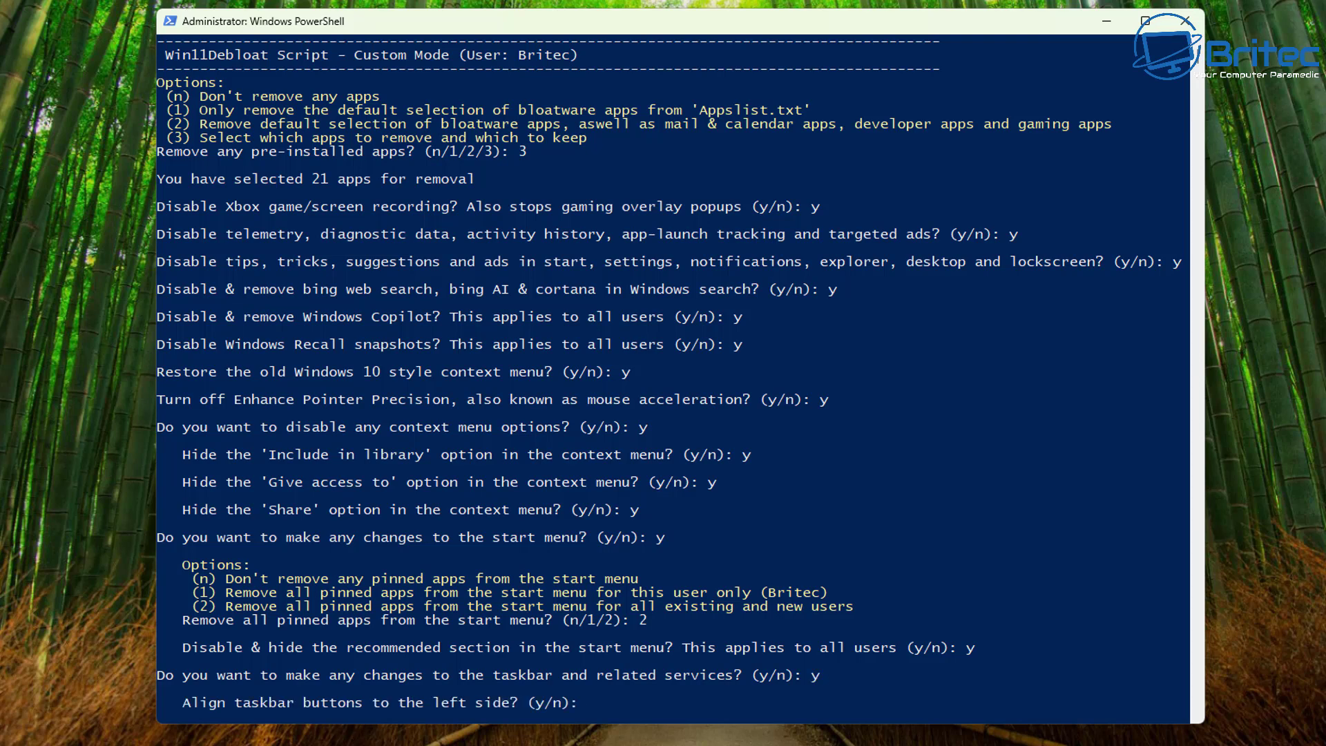
key("Return")
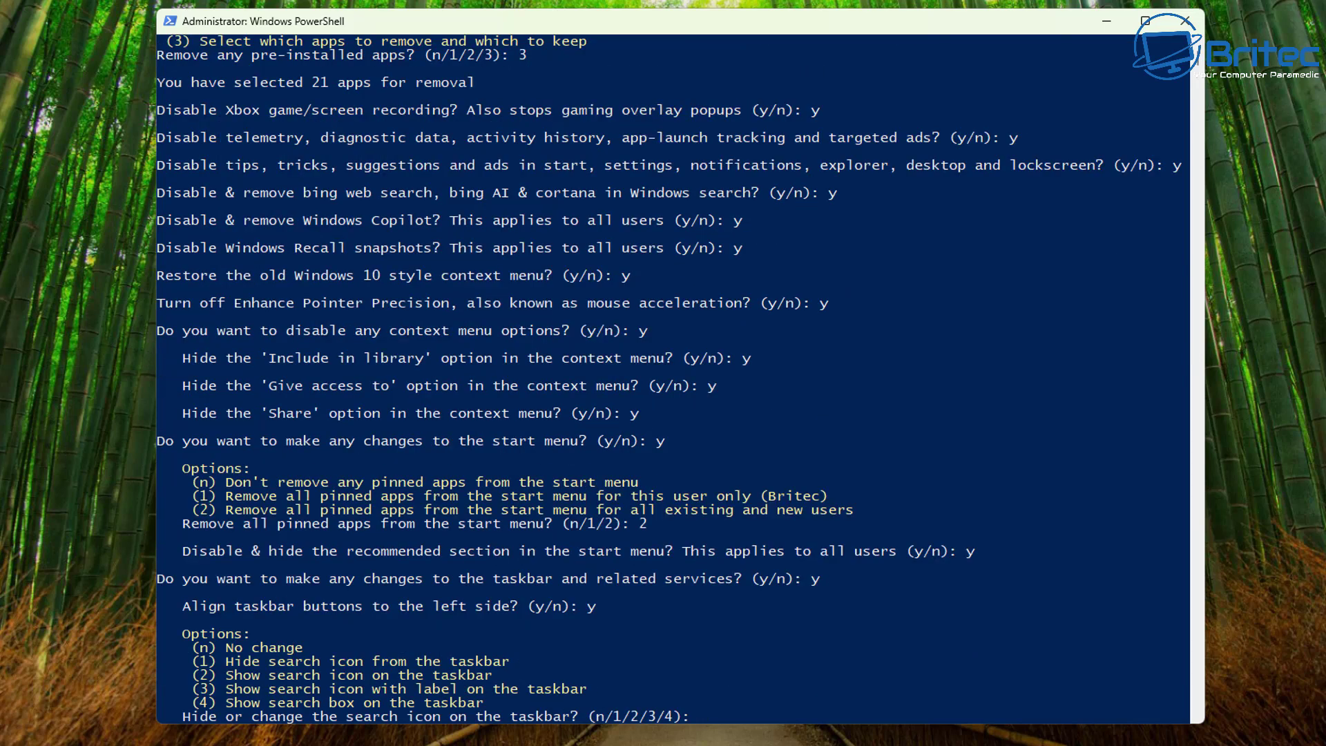
scroll(594, 595, "down", 1)
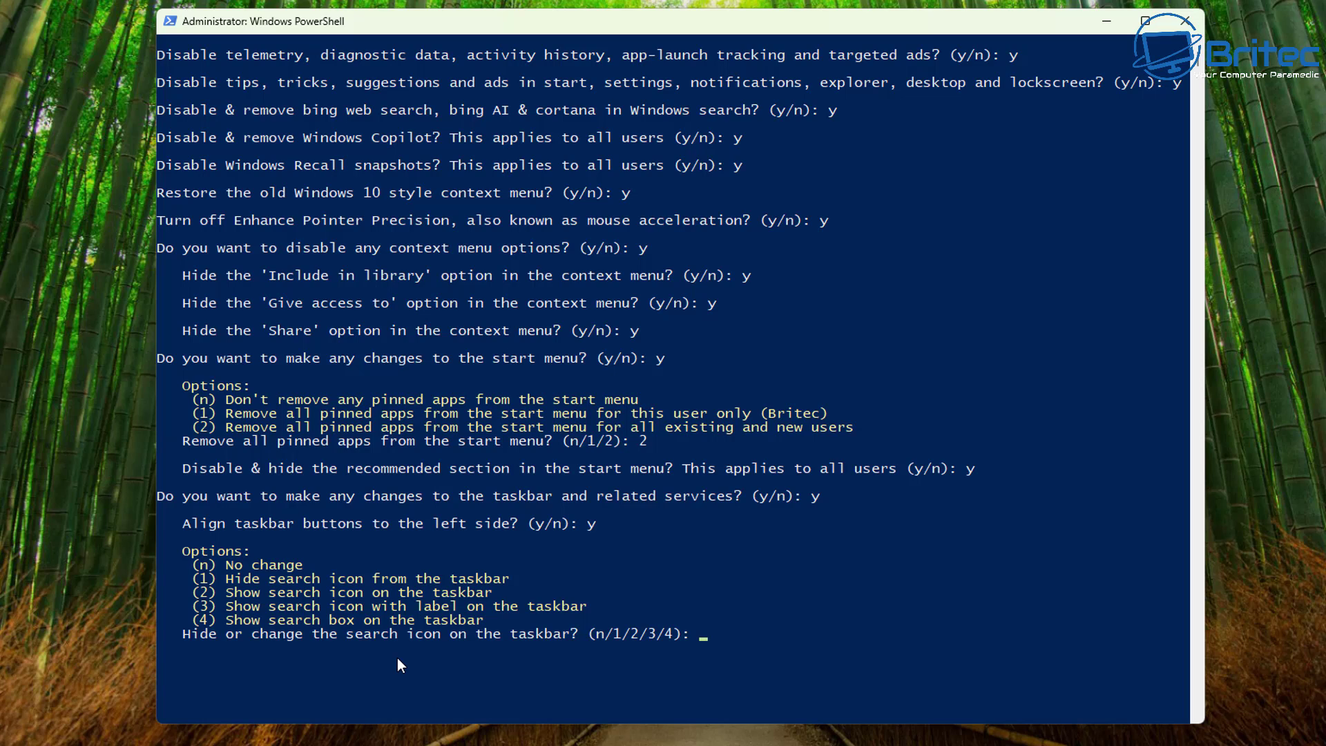
type("2")
key("Return")
scroll(483, 673, "down", 1)
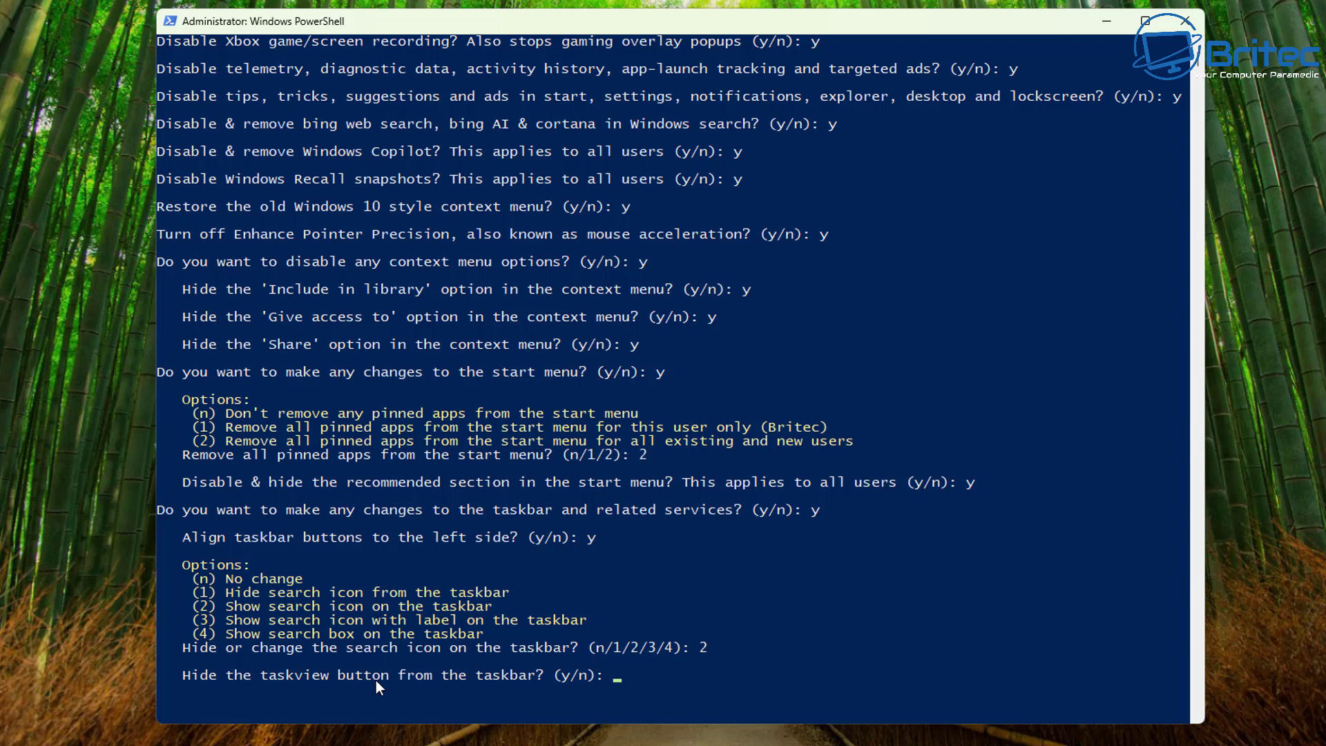
type("2 y y 2 y y y y y")
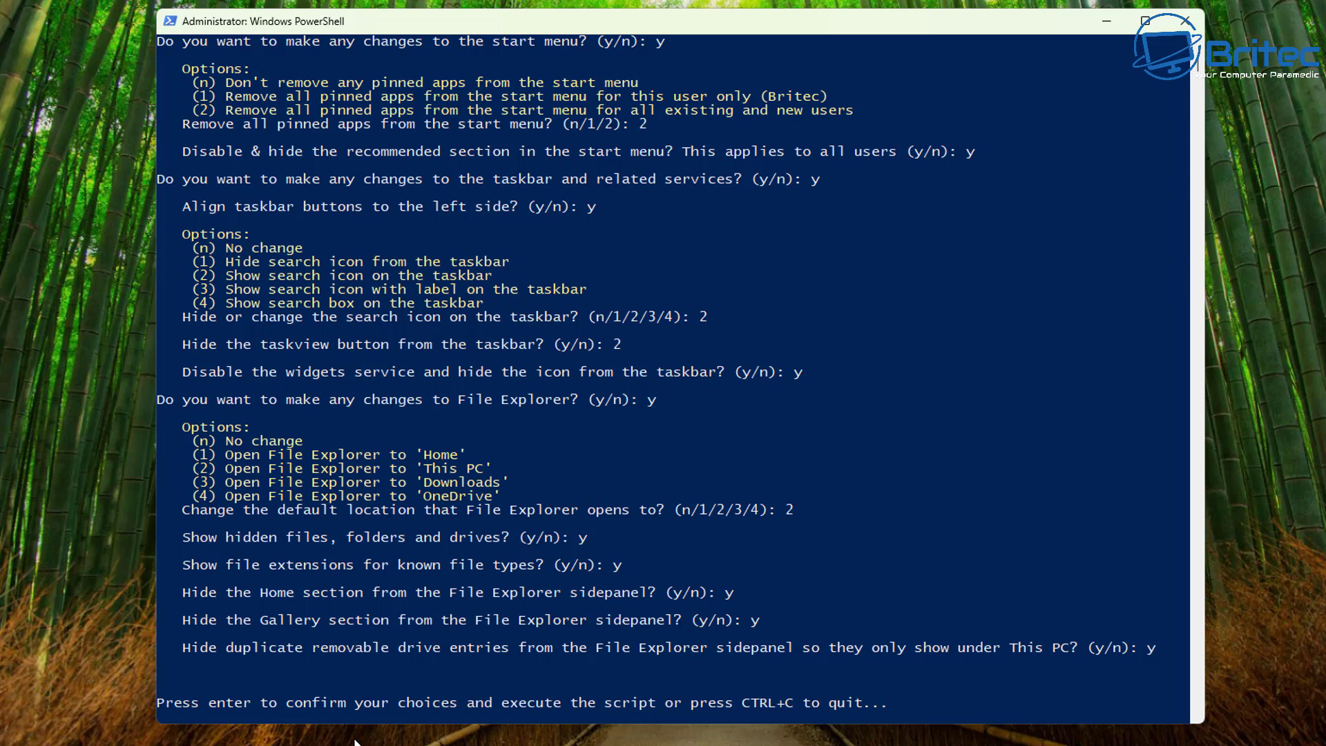
- Execute the Win11Debloat script and exit once it reports 'Script completed successfully!'
key("Return")
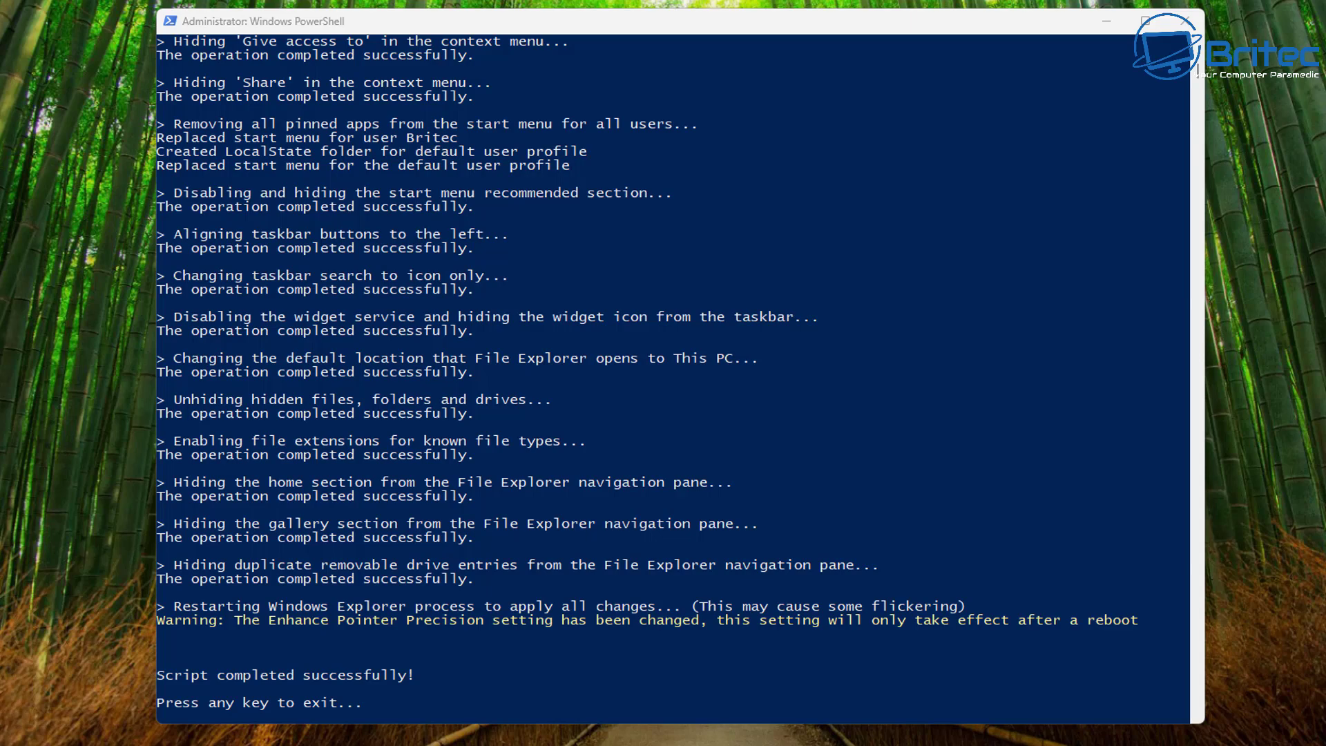
left_click(699, 342)
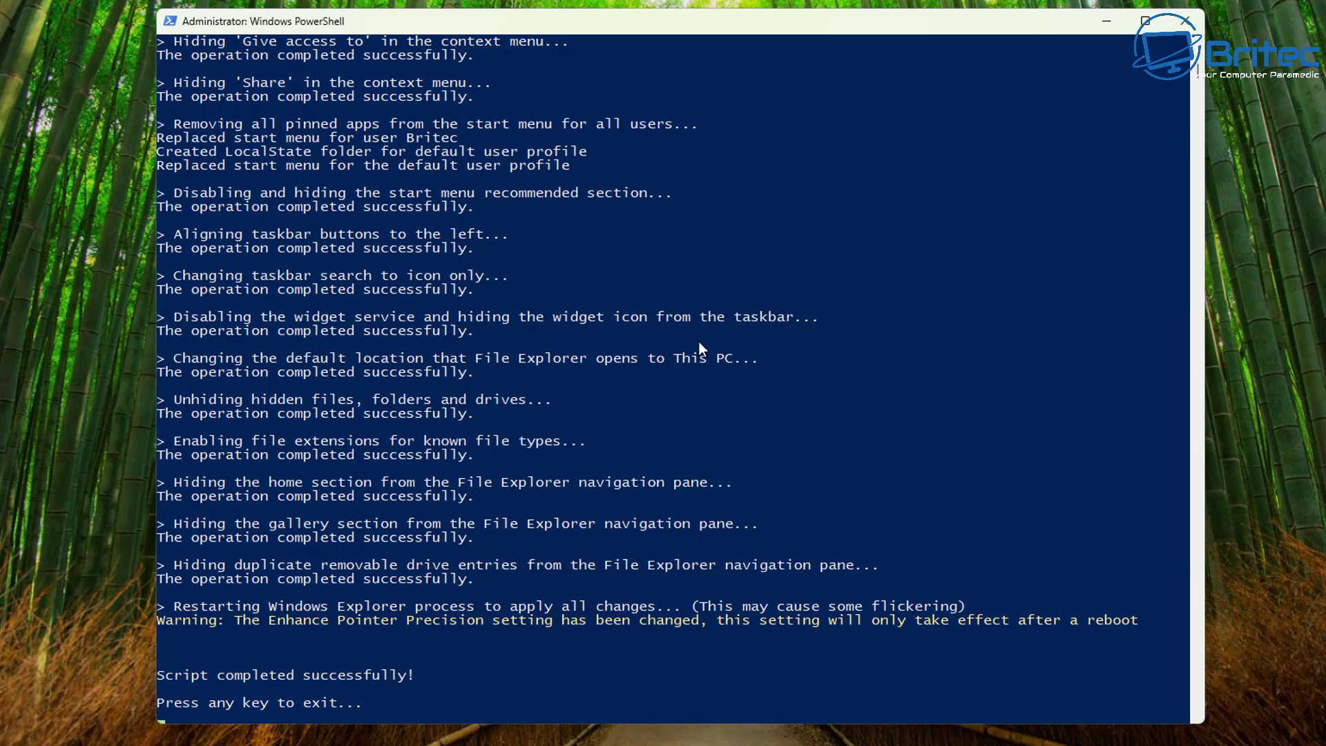
key("Return")
- Close Windows Terminal and check the Start menu's All apps list and empty Pinned area
left_click(1177, 62)
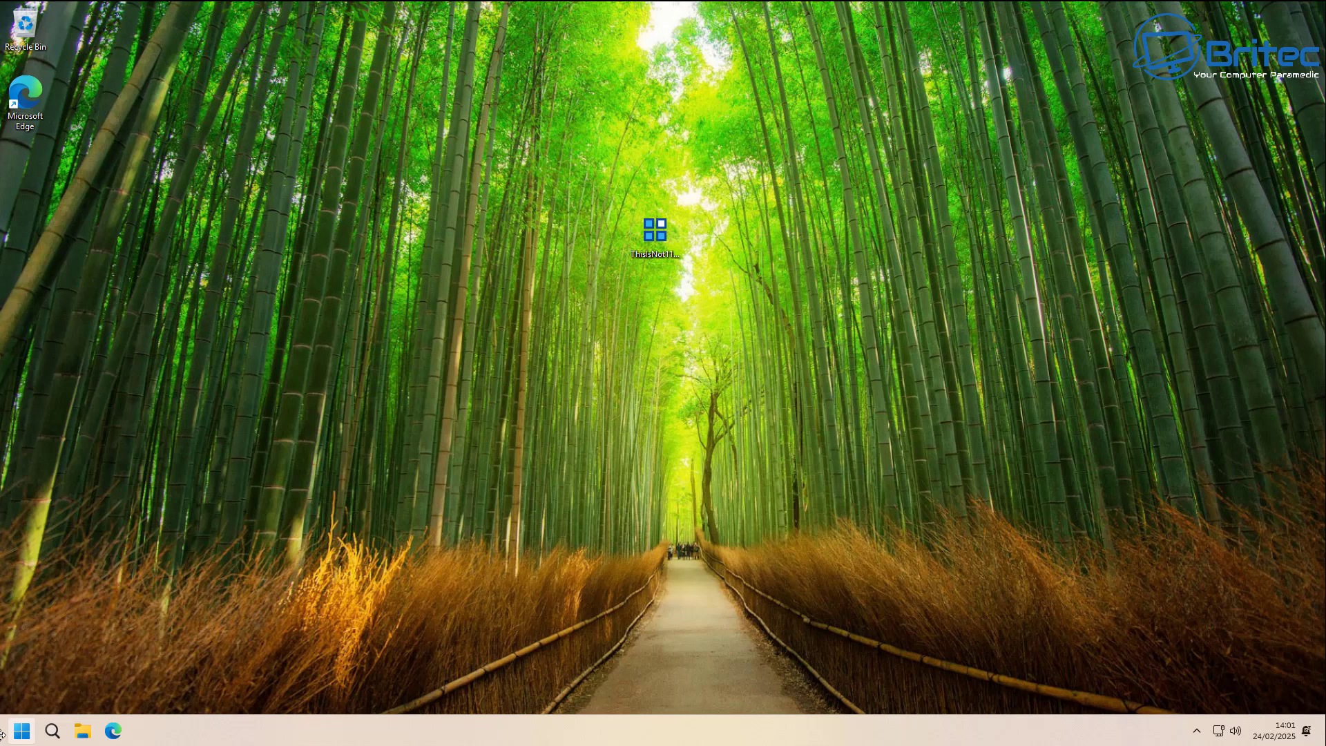
left_click(28, 731)
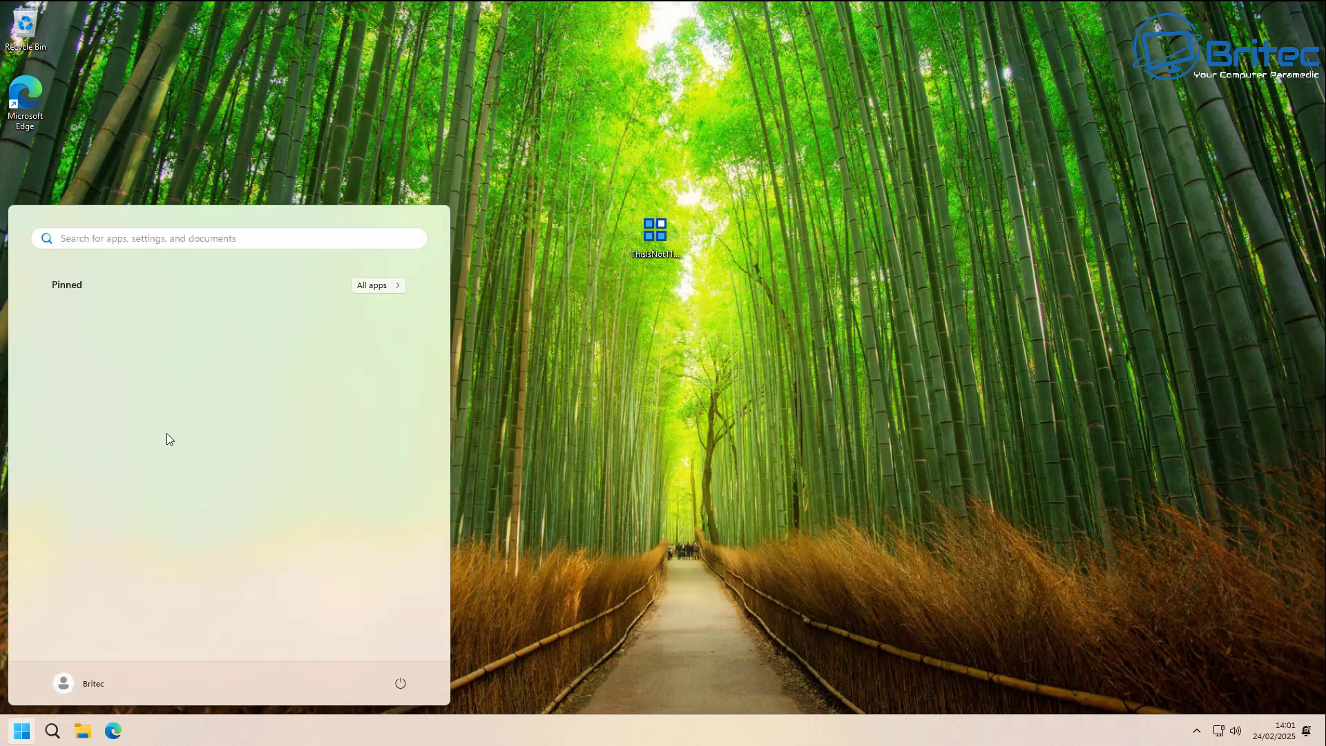
left_click(379, 287)
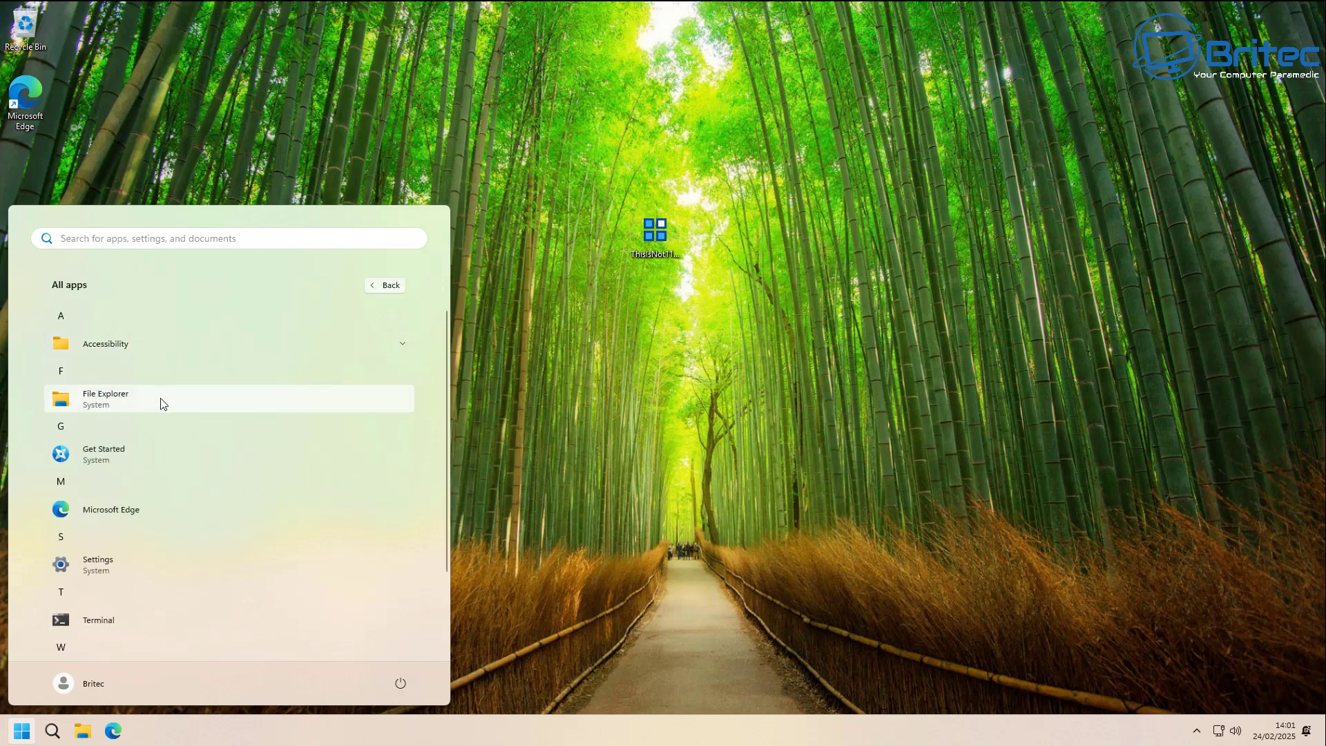
scroll(173, 532, "down", 2)
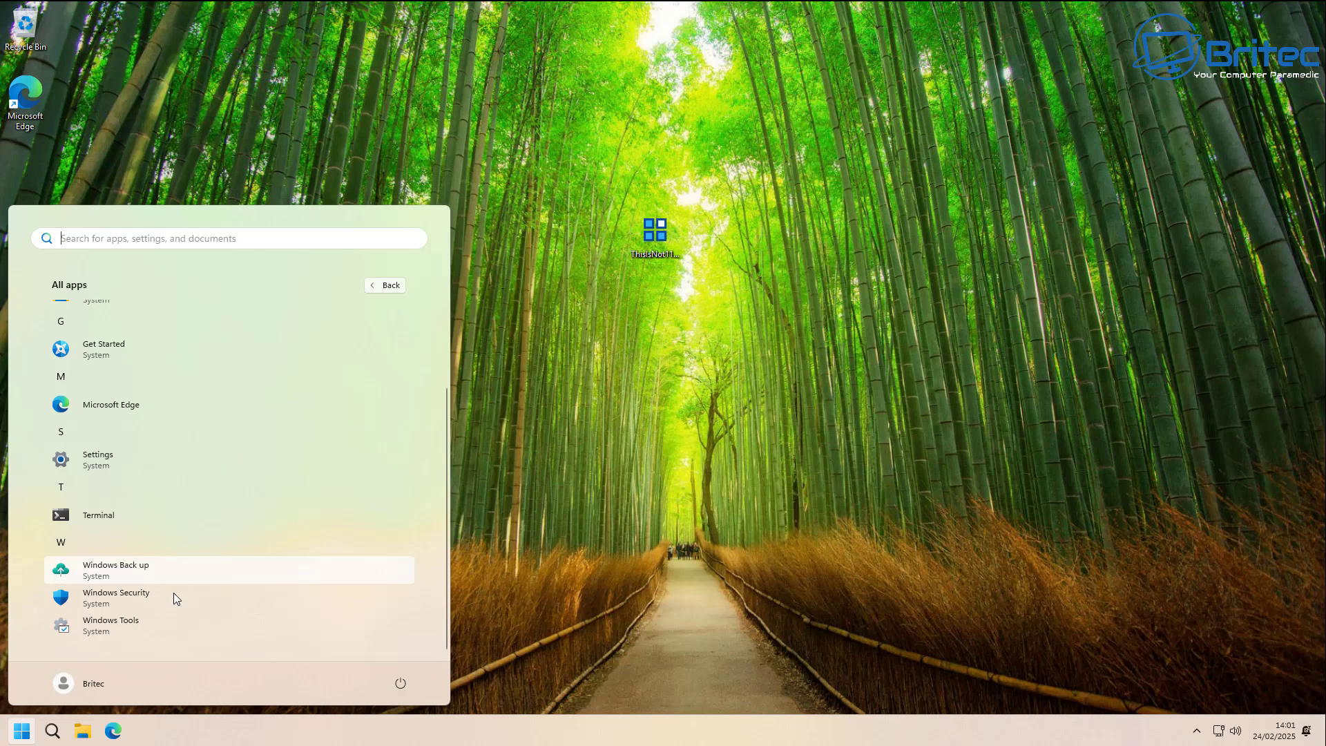
scroll(204, 618, "up", 2)
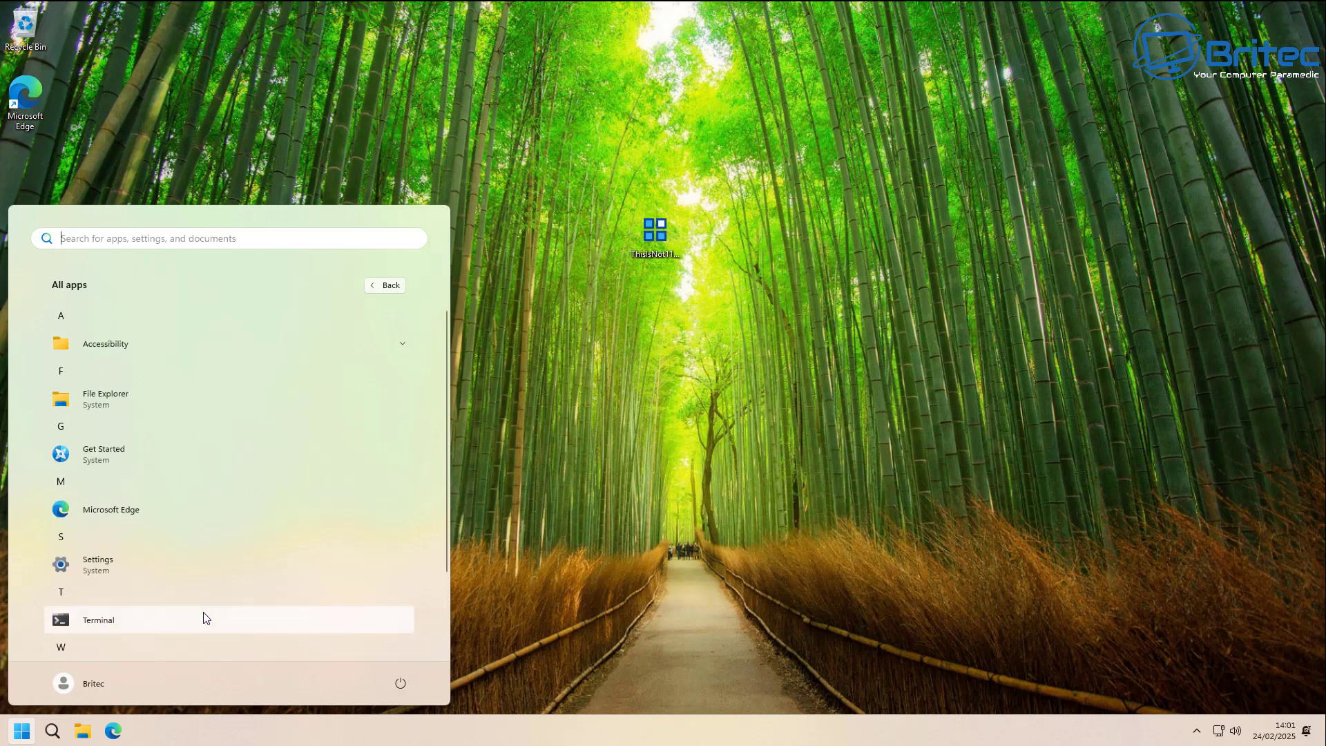
left_click(383, 286)
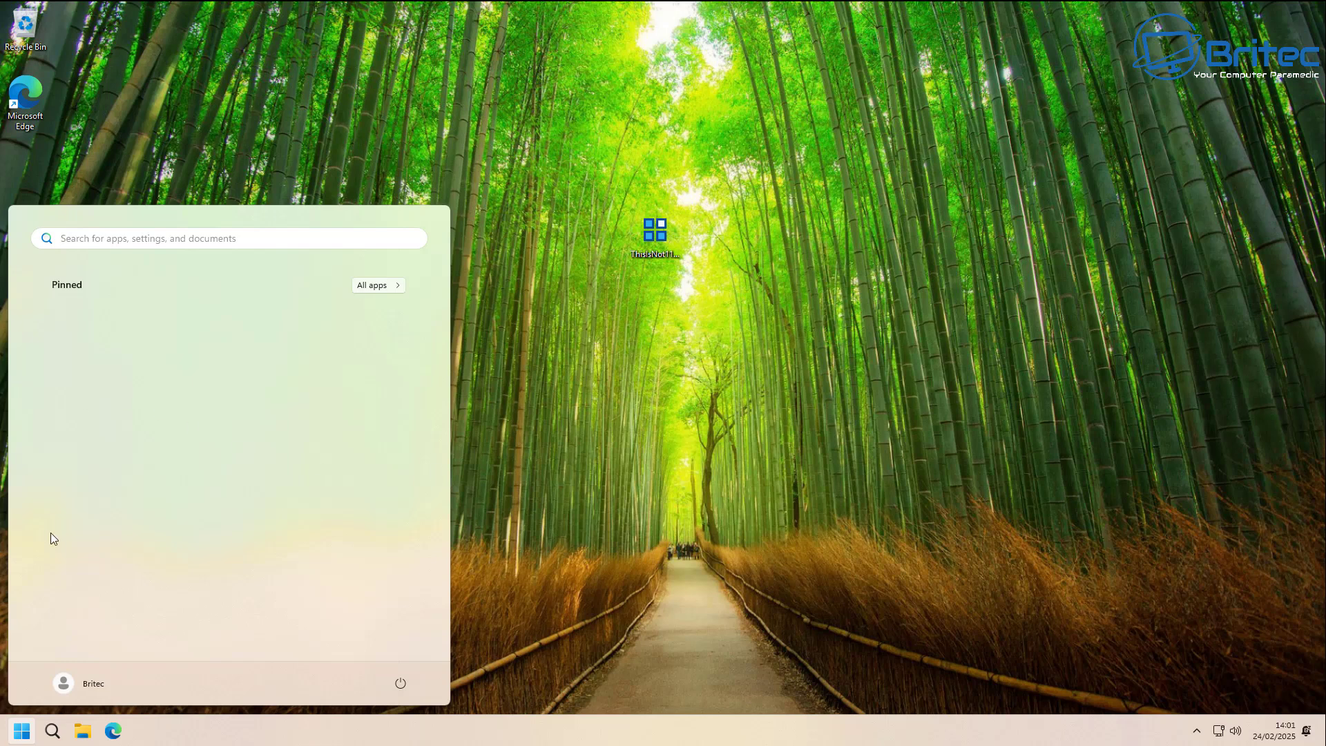
- Pin the Settings app to the taskbar from Start's All apps list
left_click(624, 491)
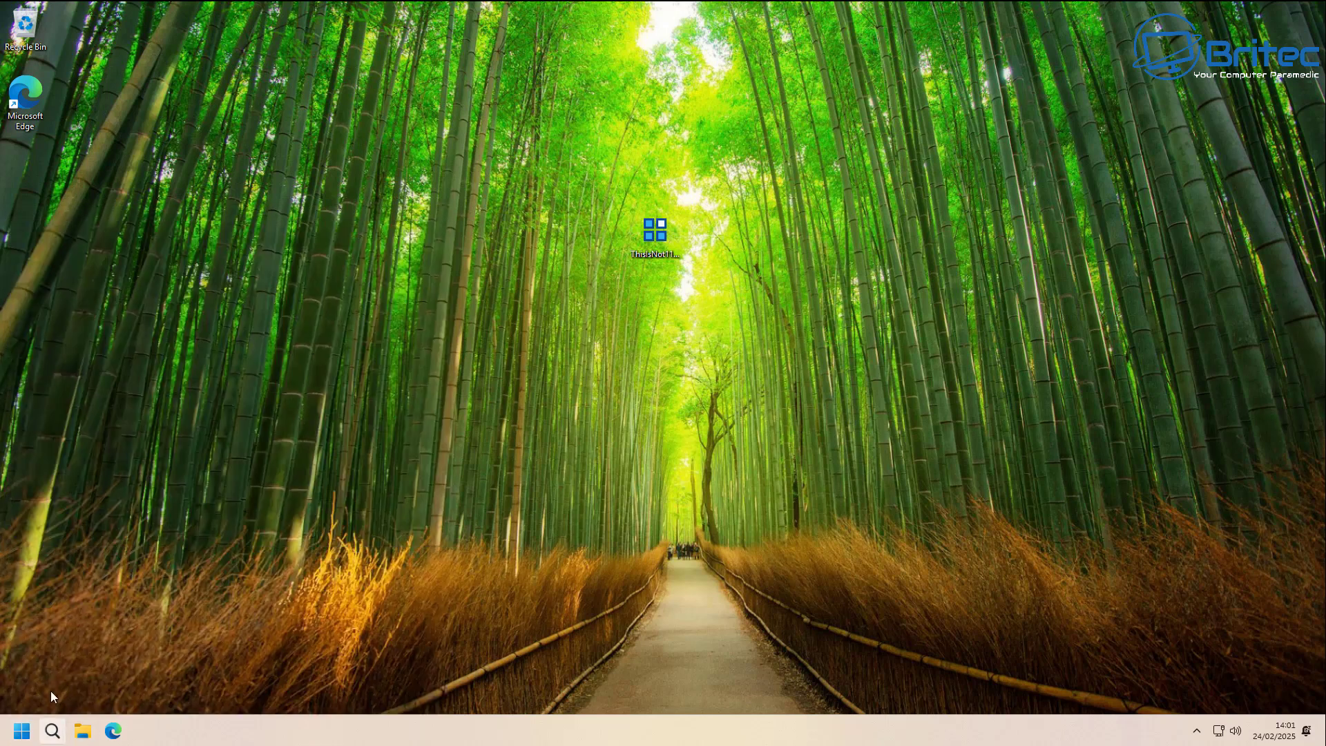
left_click(28, 733)
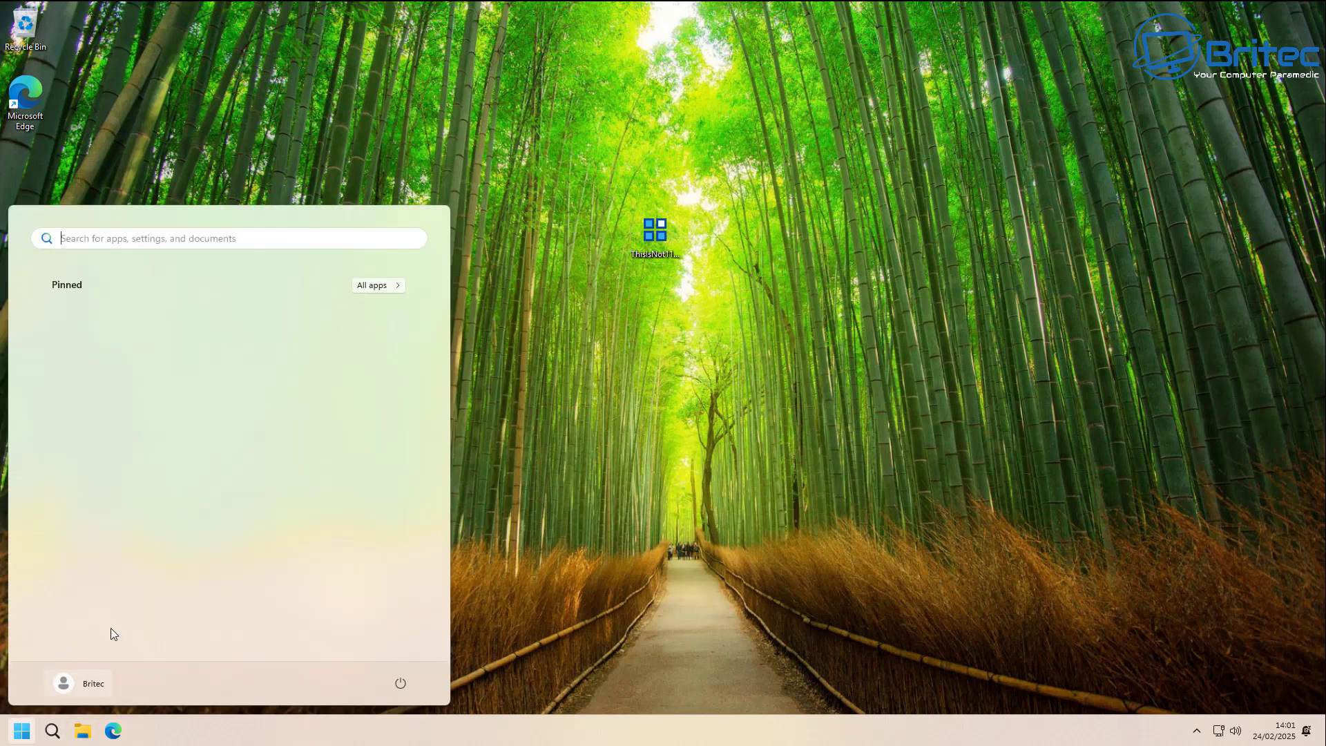
left_click(380, 284)
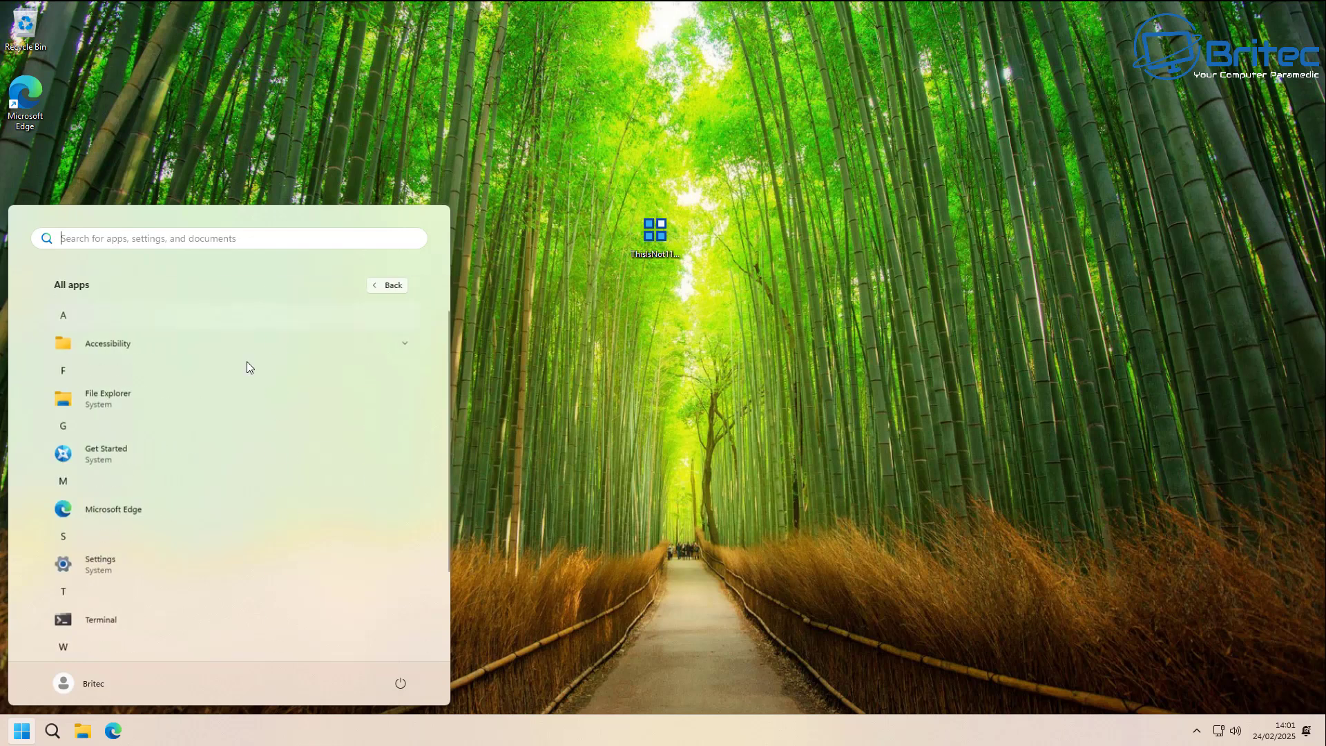
right_click(109, 570)
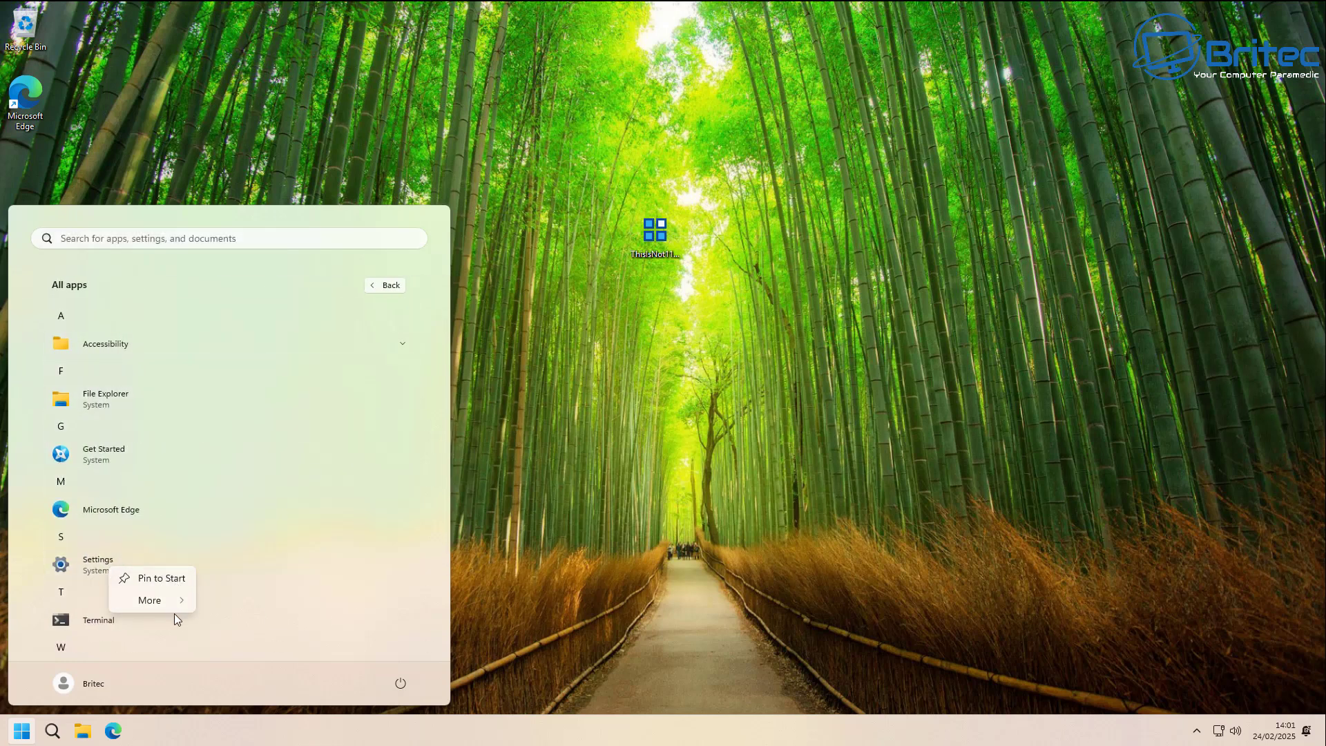
mouse_move(175, 604)
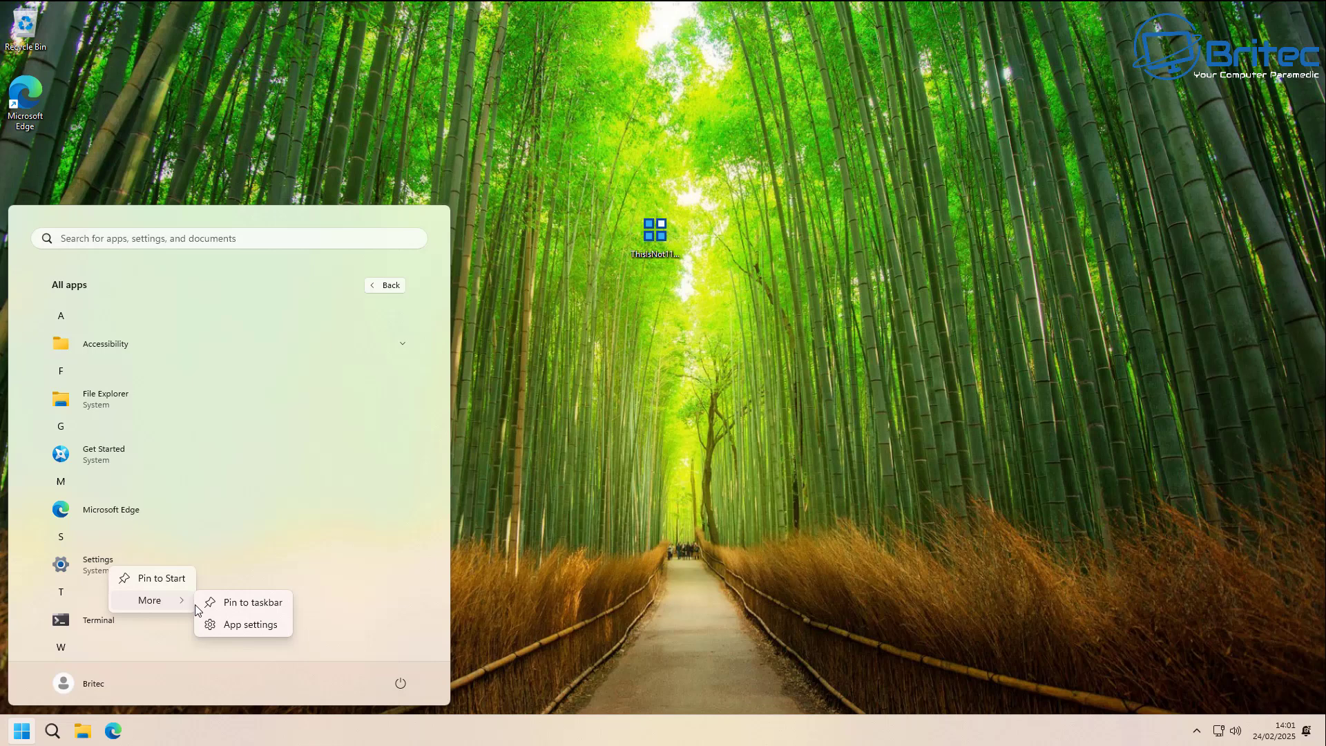
left_click(256, 606)
- Open Settings and view the General page under Privacy & security
left_click(594, 628)
left_click(142, 733)
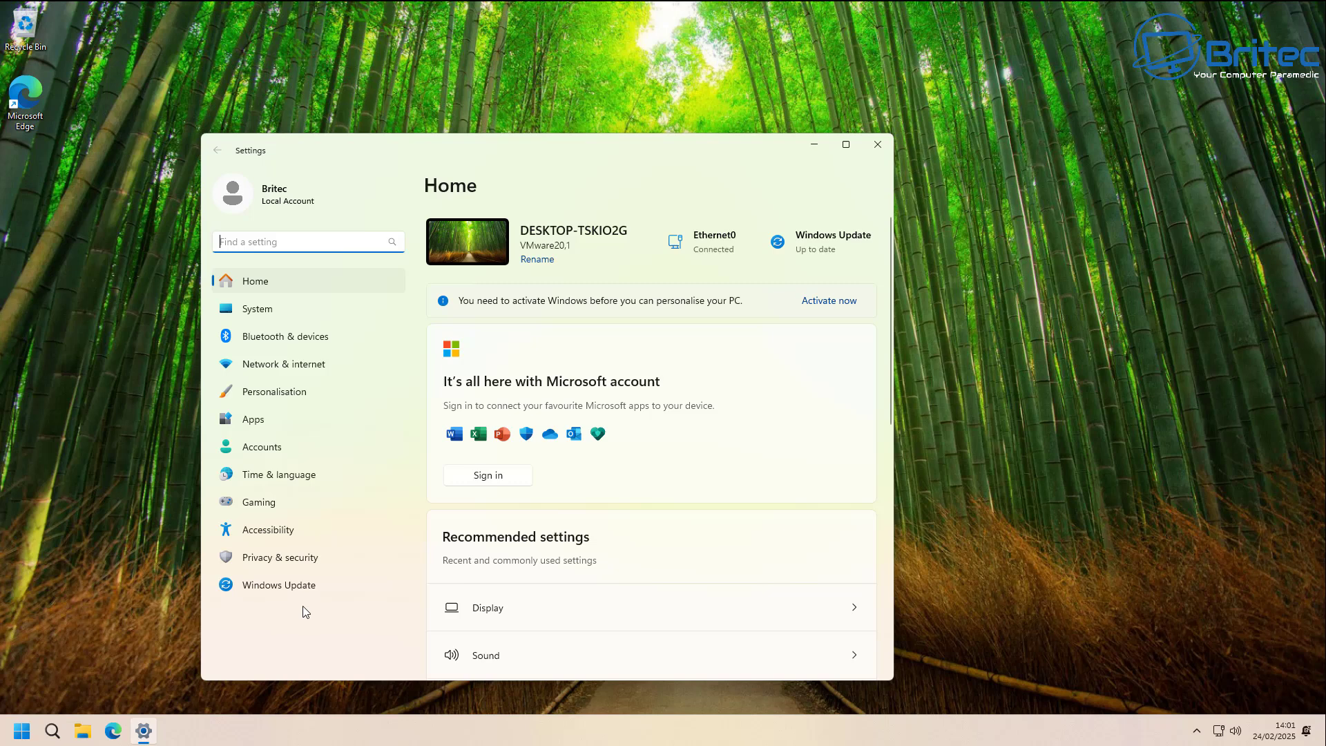
left_click(290, 560)
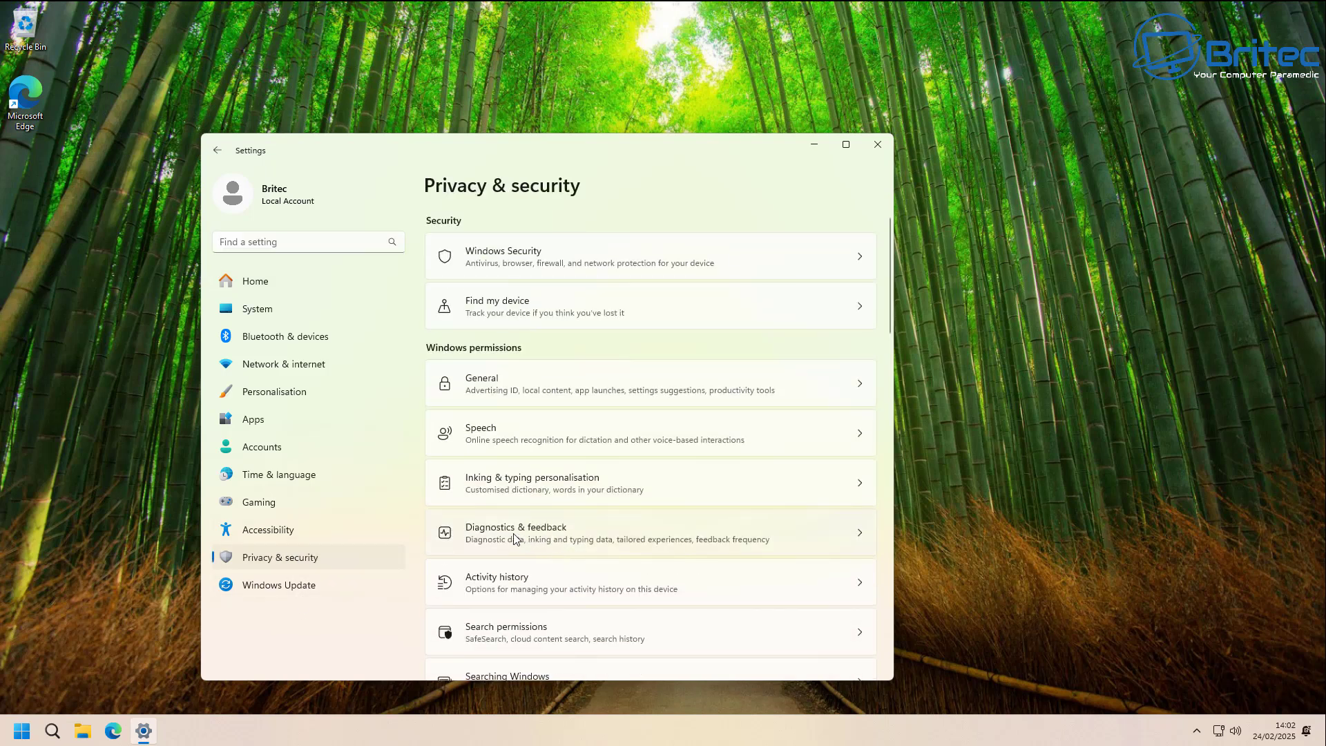
left_click(570, 384)
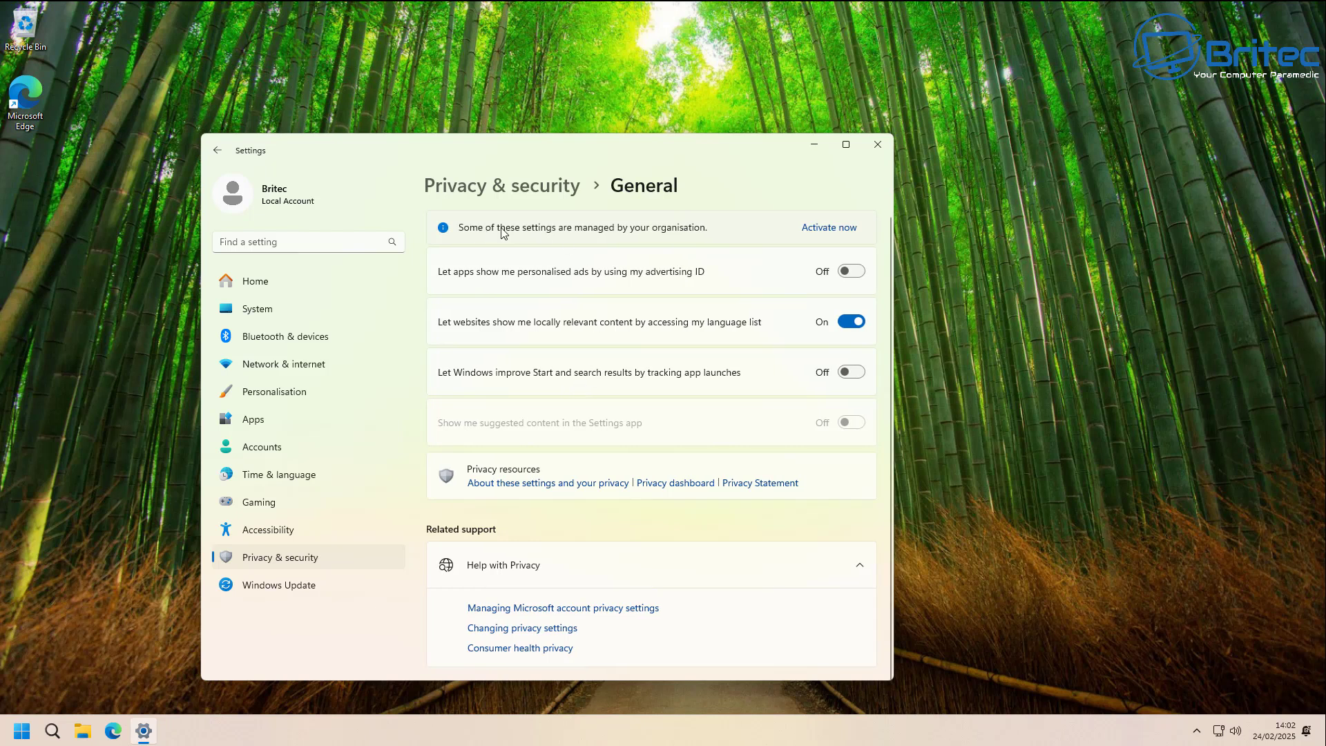
left_click(217, 150)
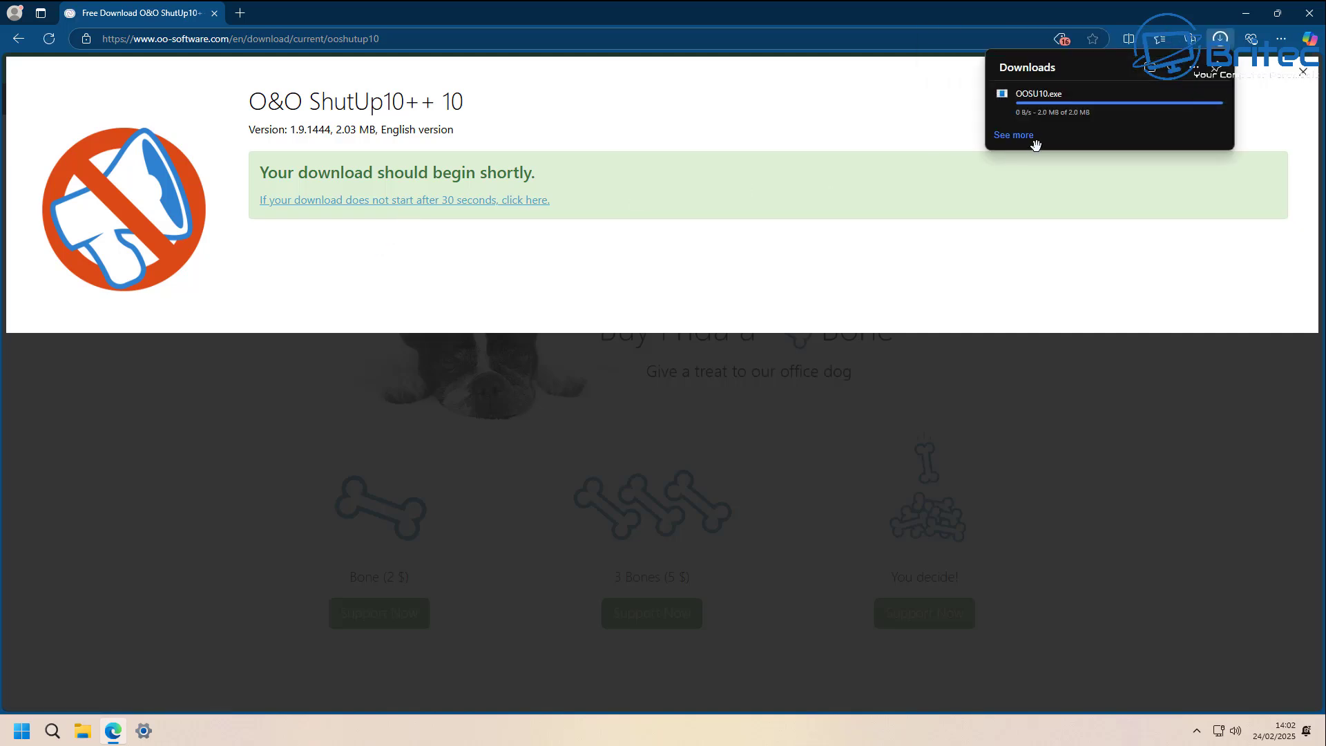
- Run the downloaded OOSU10.exe with administrator approval and minimize Edge to show O&O ShutUp10++
left_click(1048, 109)
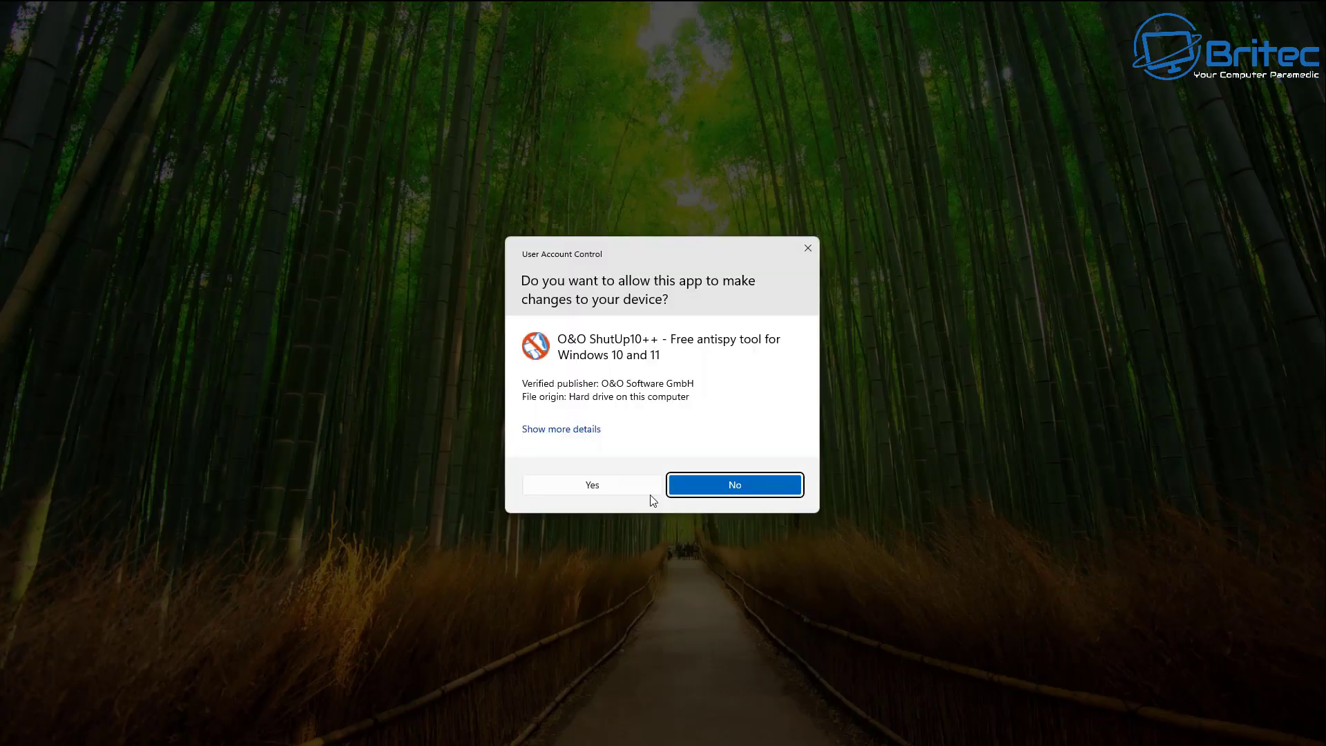
left_click(607, 484)
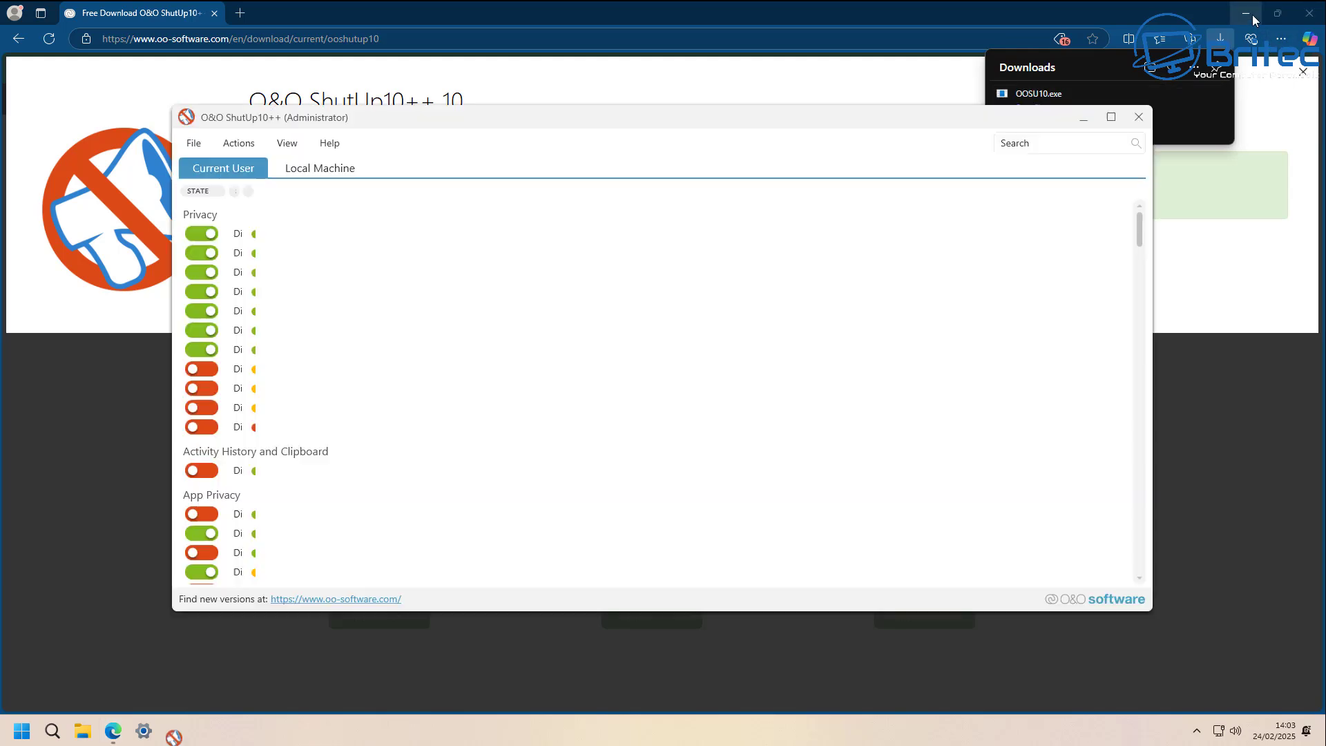
left_click(1252, 14)
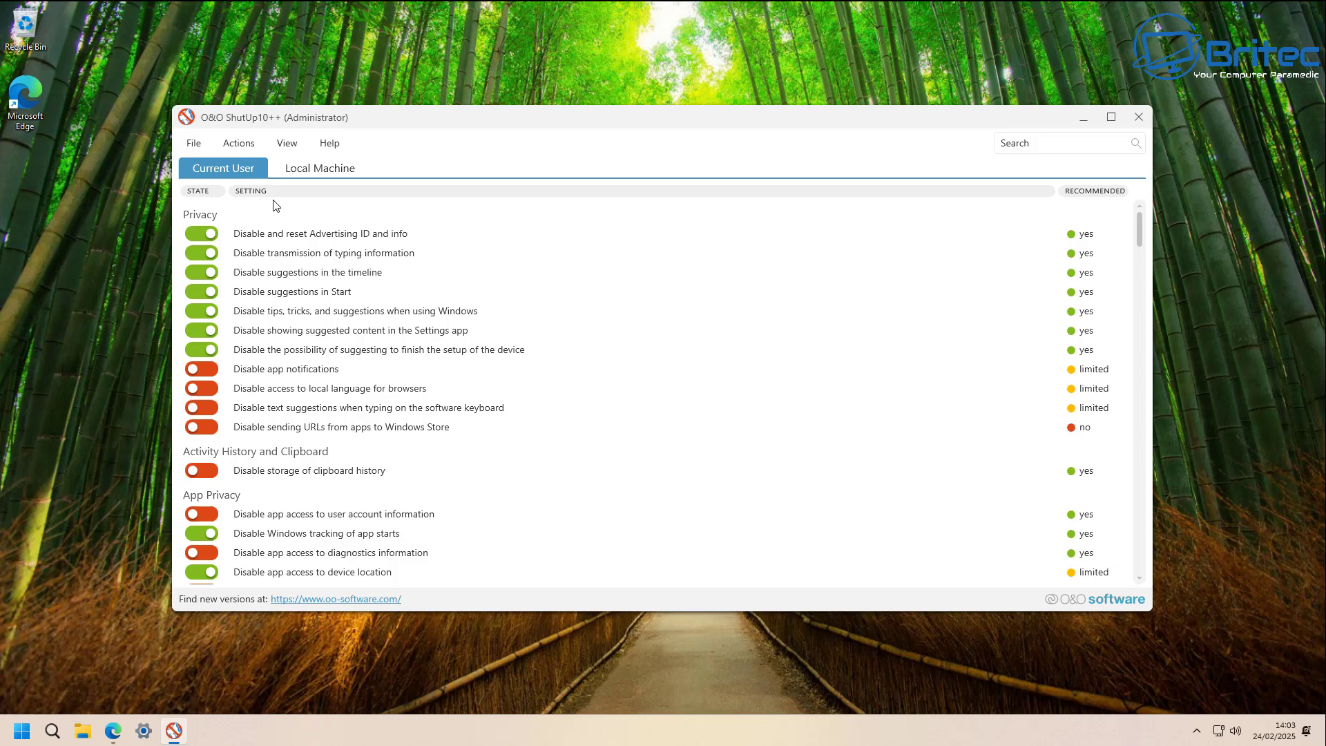
- Apply all recommended and somewhat recommended settings without a restore point (184 settings applied)
left_click(240, 144)
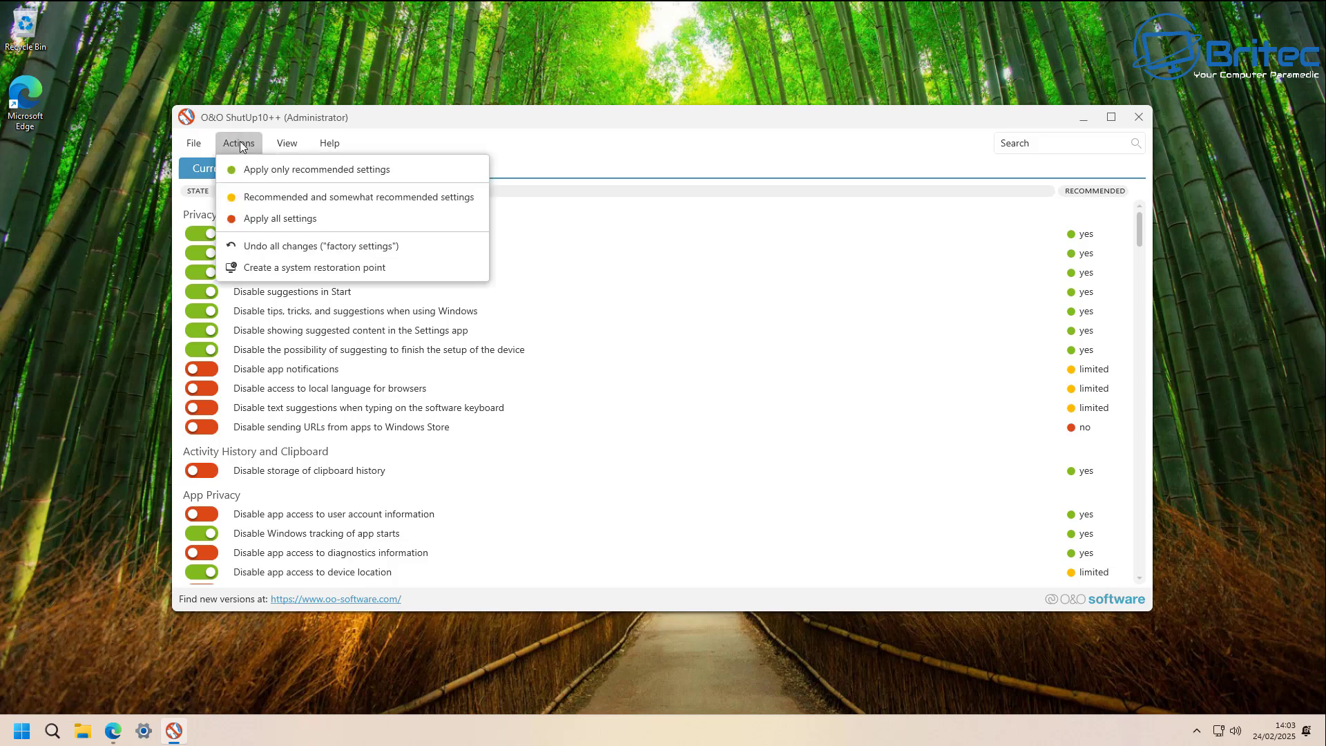
left_click(315, 199)
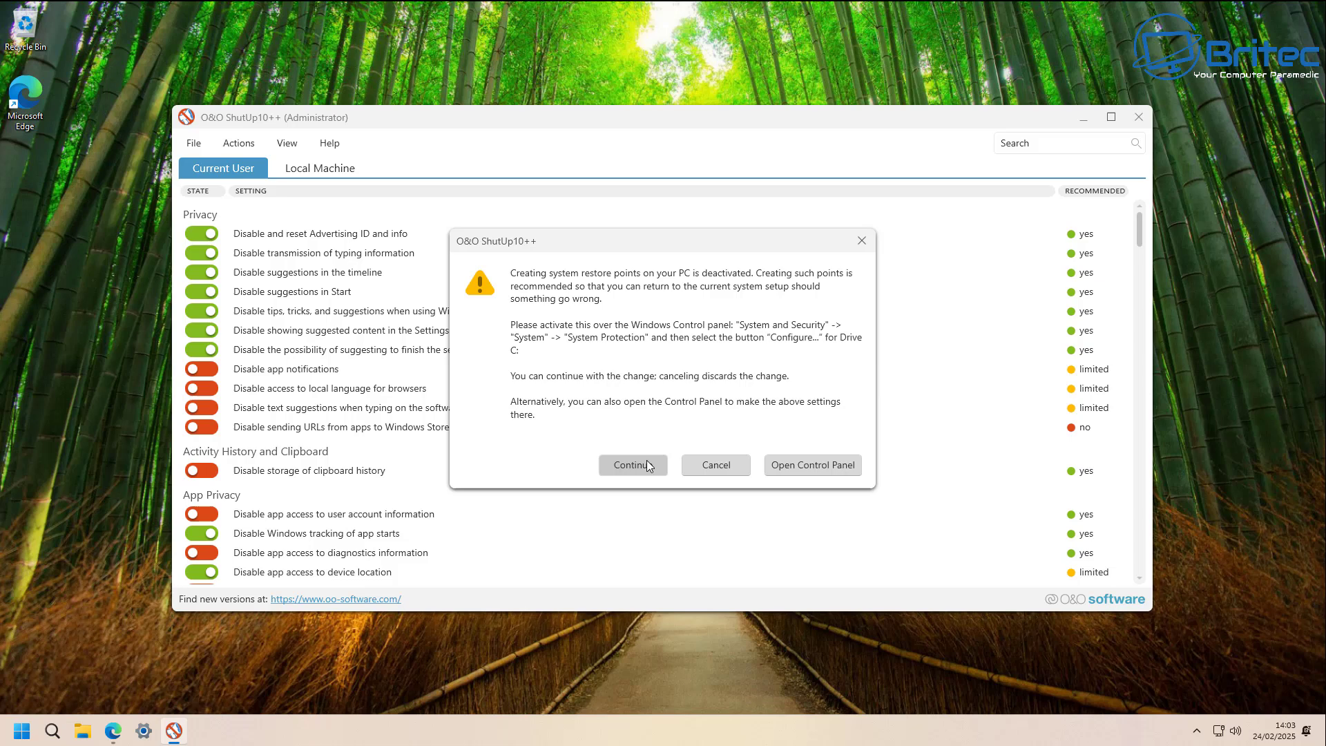
left_click(647, 461)
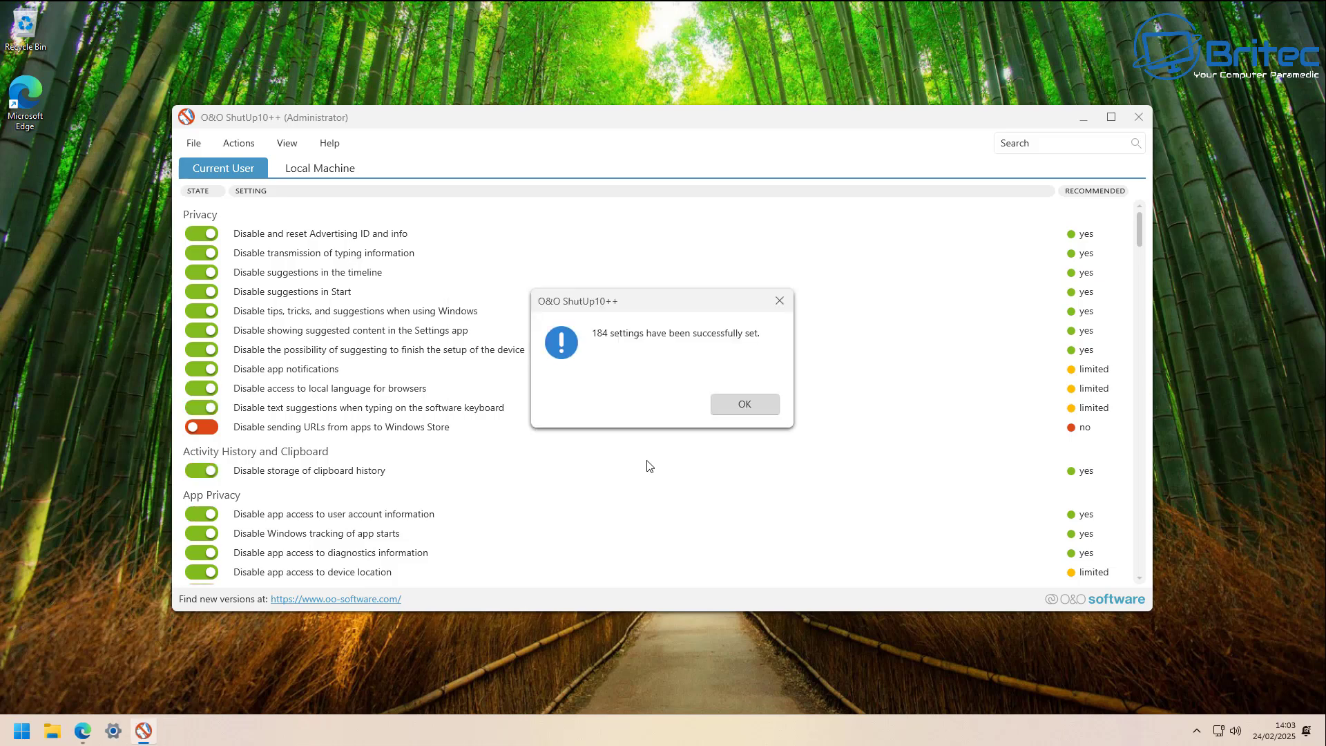
left_click(756, 408)
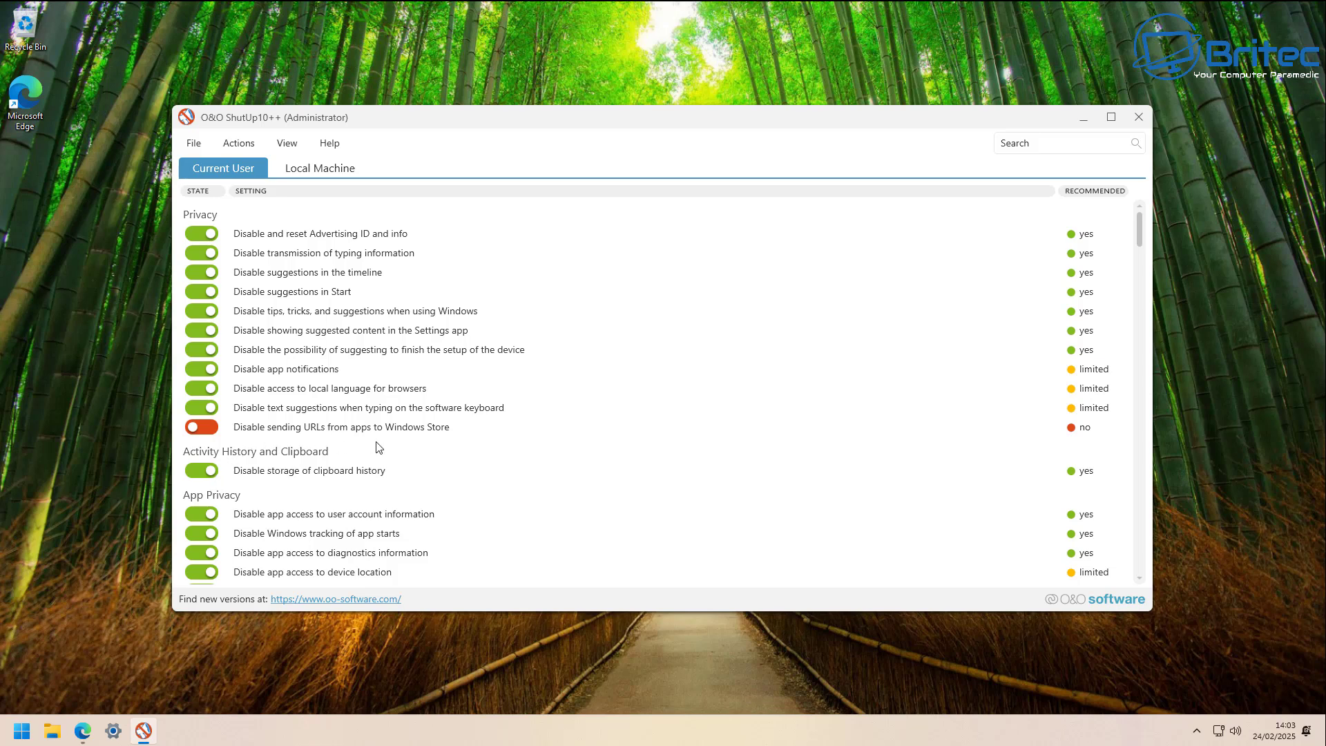
- Switch off 'Disable app access to microphone', keep camera access unchanged, and close O&O ShutUp10++
scroll(374, 487, "down", 4)
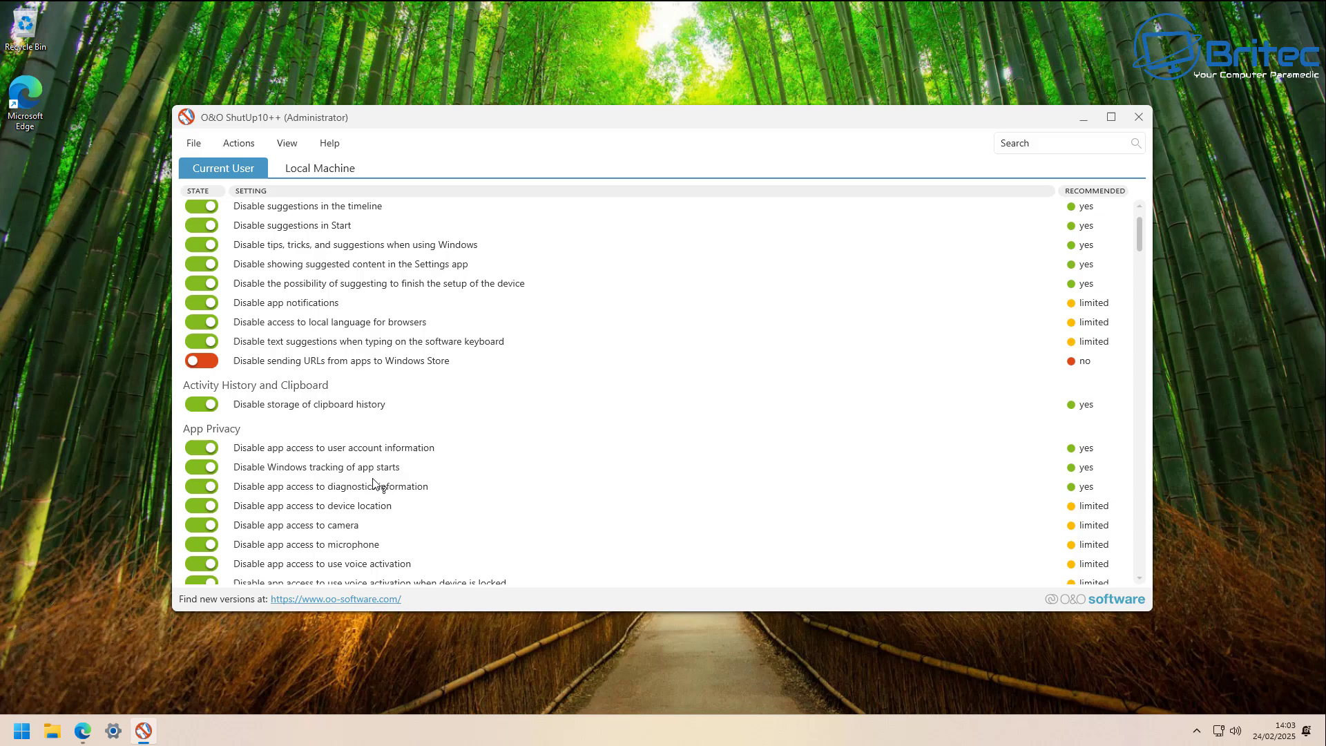
scroll(374, 490, "down", 3)
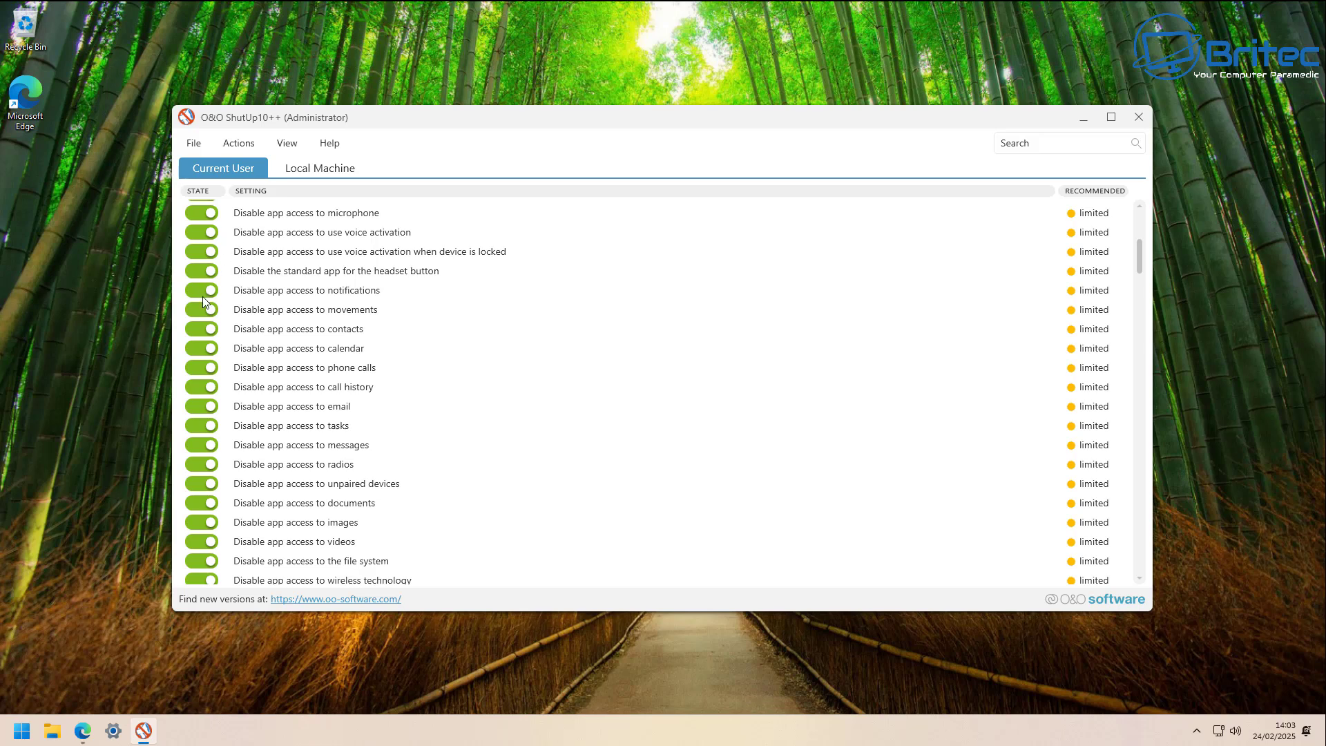
scroll(225, 391, "up", 3)
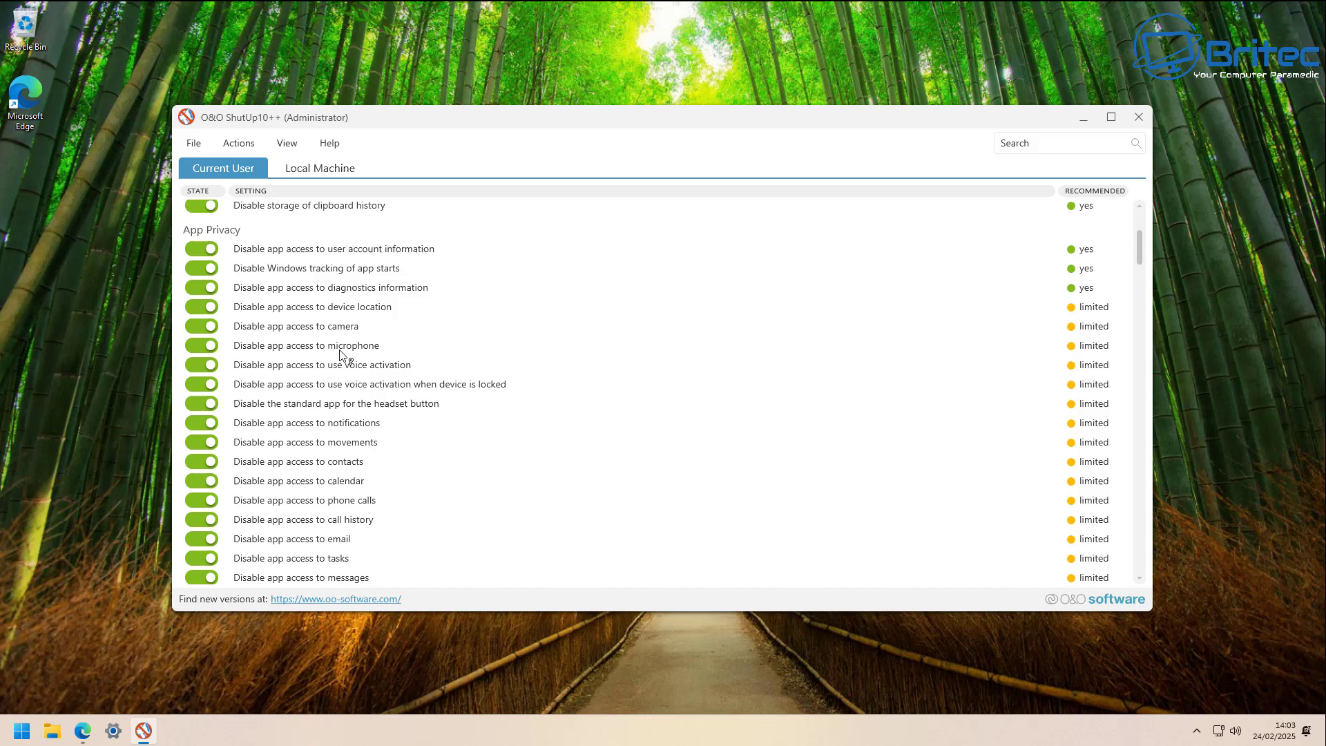
left_click(209, 346)
left_click(205, 328)
left_click(205, 328)
left_click(1138, 124)
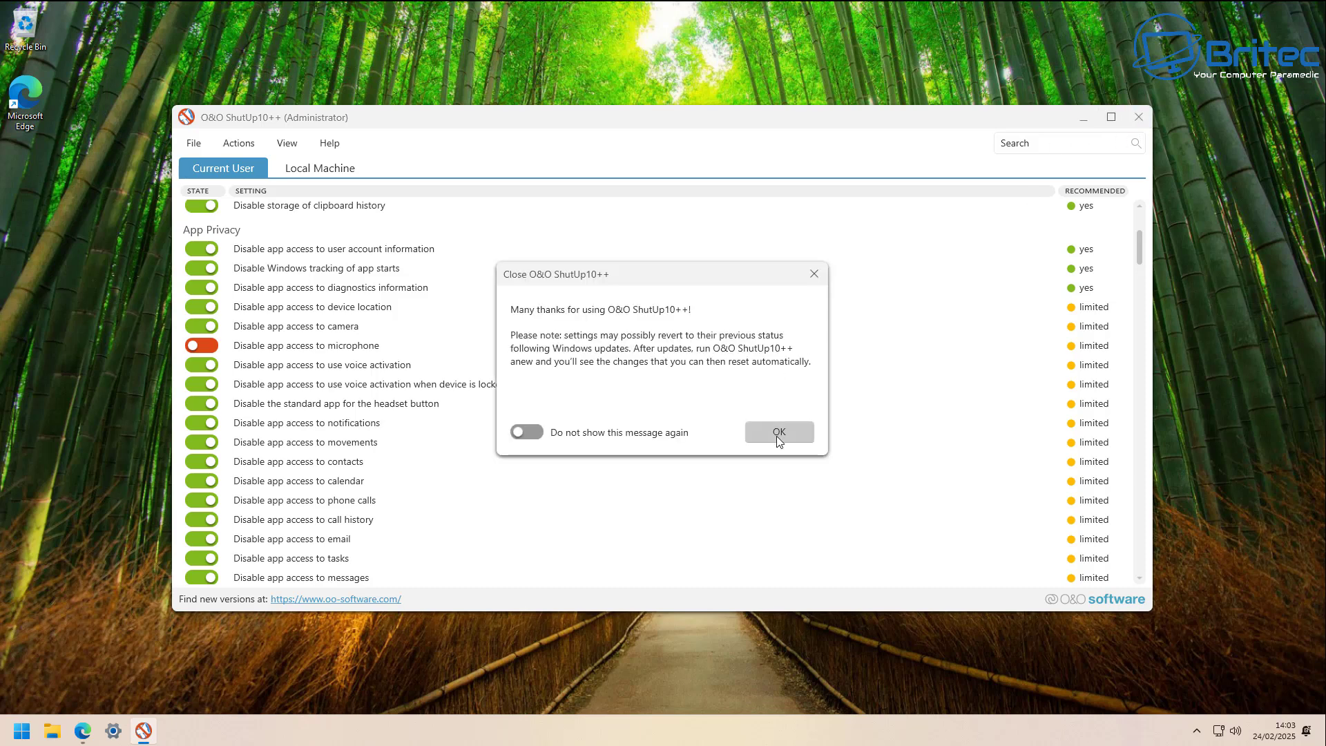
left_click(777, 436)
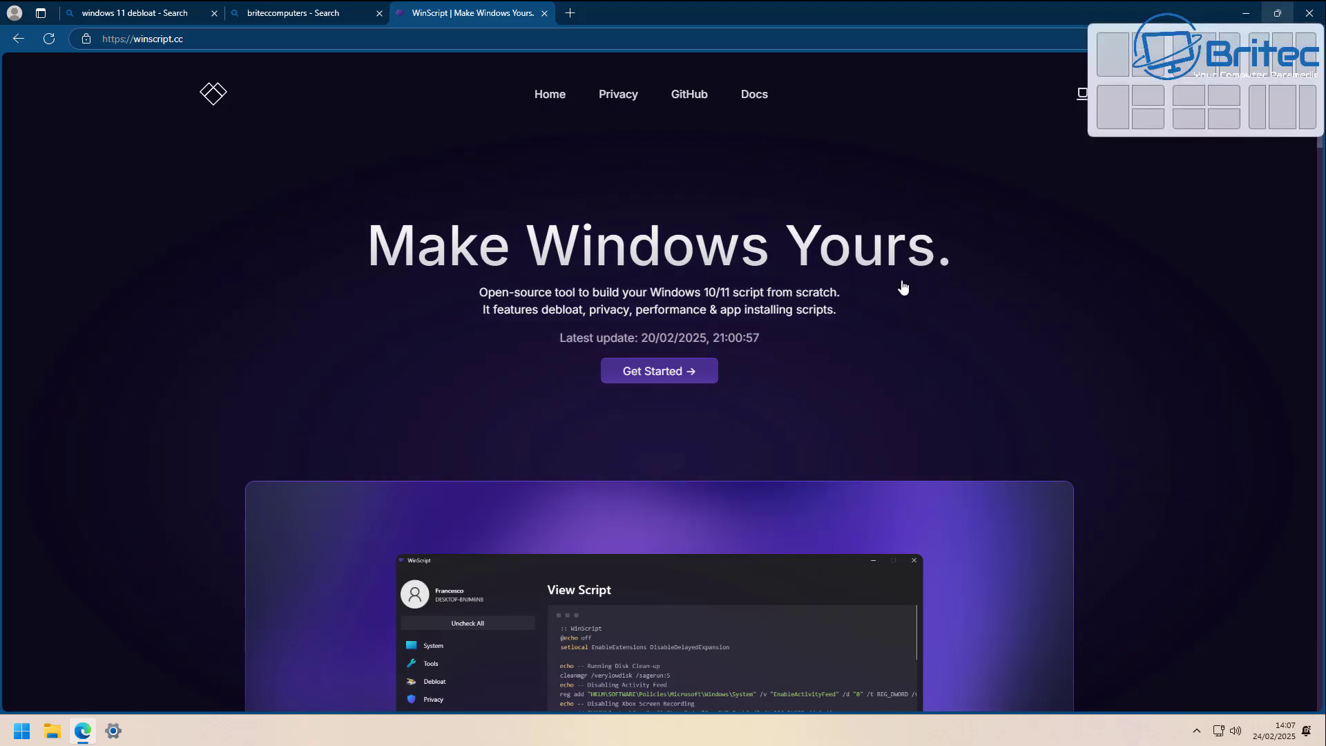
- Download winscript-installer.exe from the WinScript desktop version GitHub releases page
left_click(672, 376)
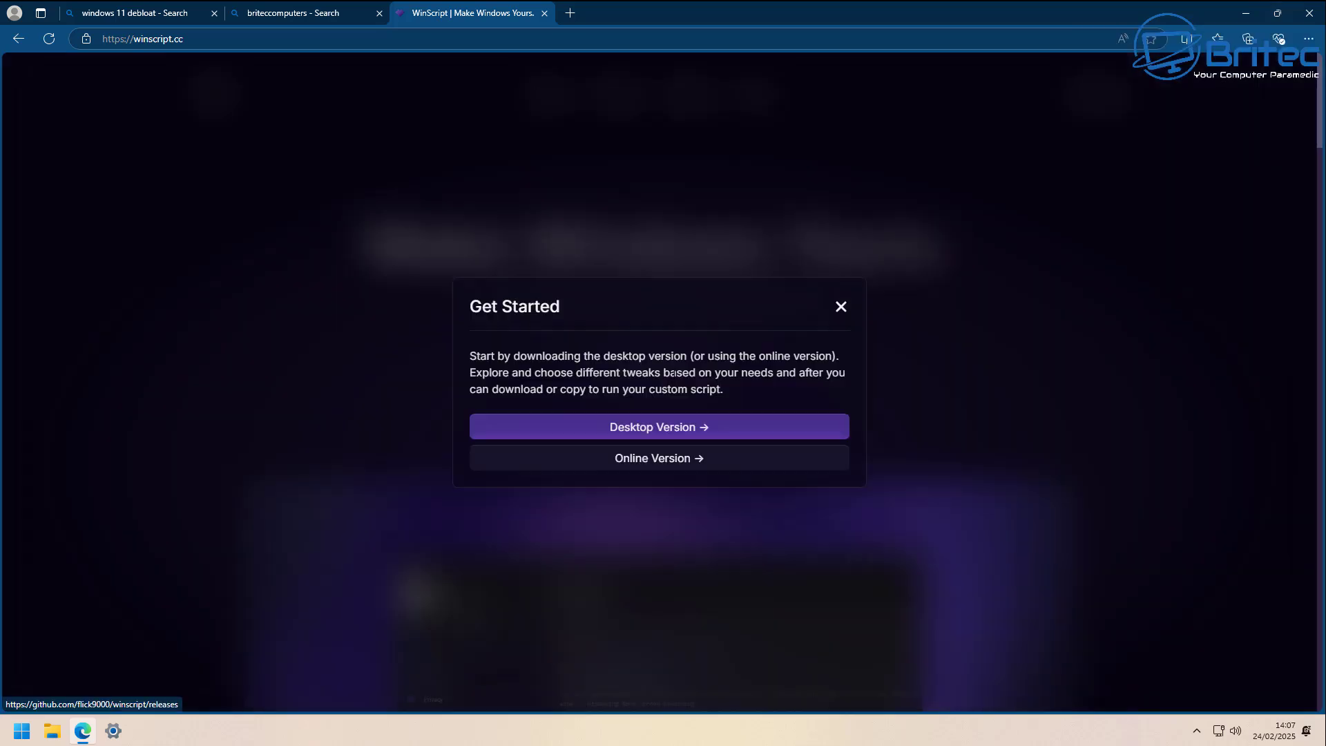
left_click(680, 437)
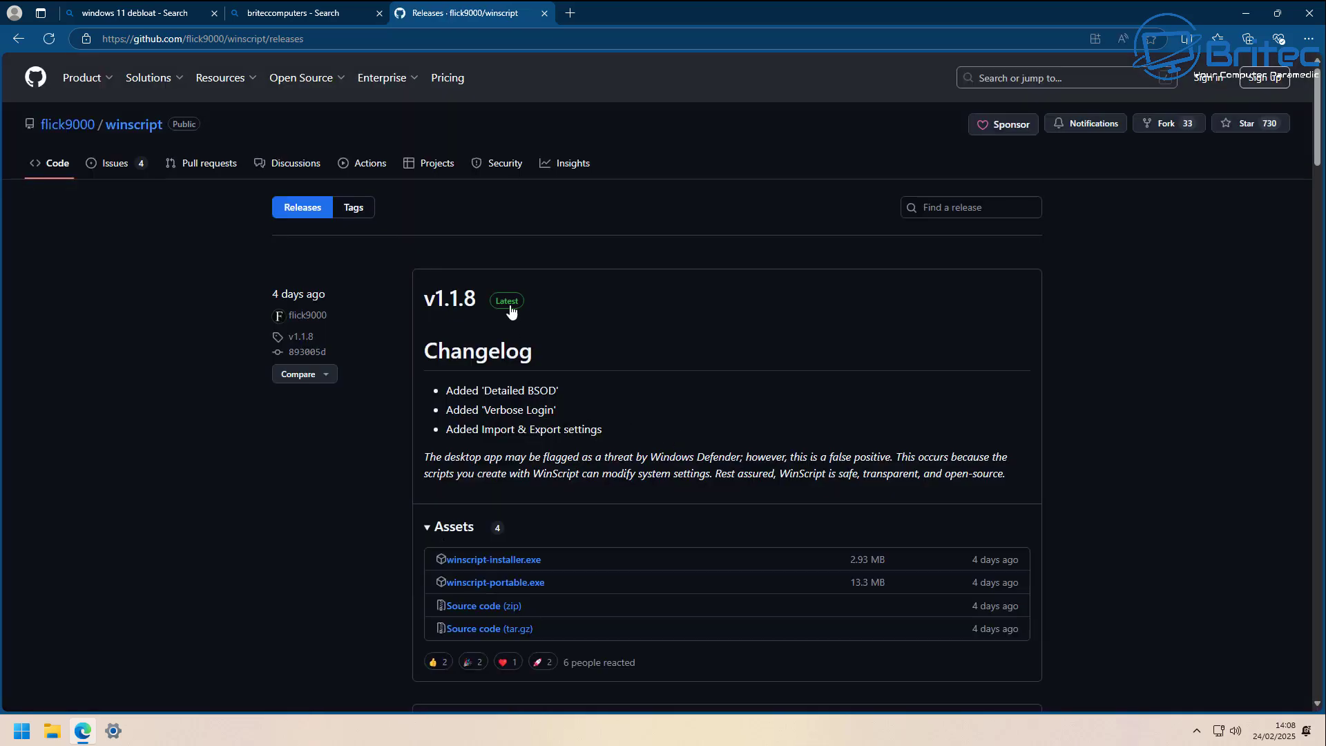
left_click(519, 560)
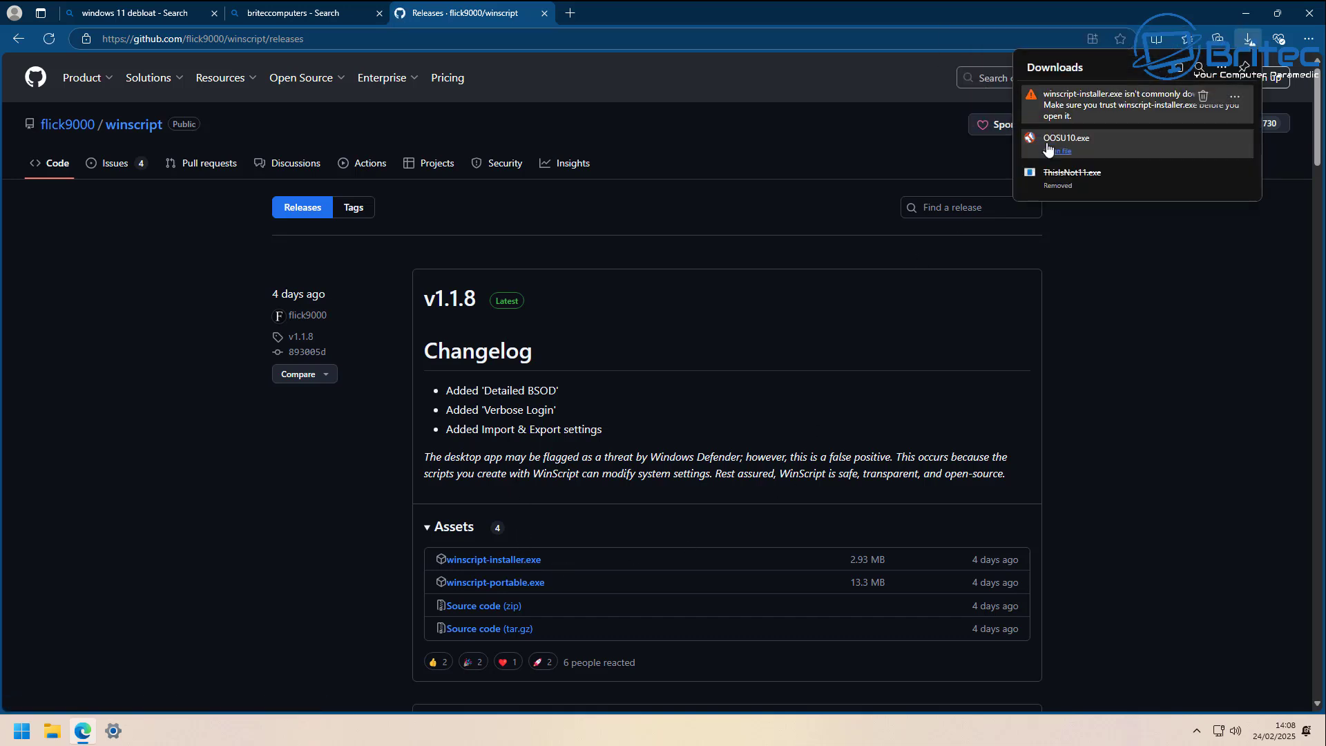
- Keep the flagged winscript-installer.exe download despite the SmartScreen warning
left_click(1235, 97)
left_click(1169, 140)
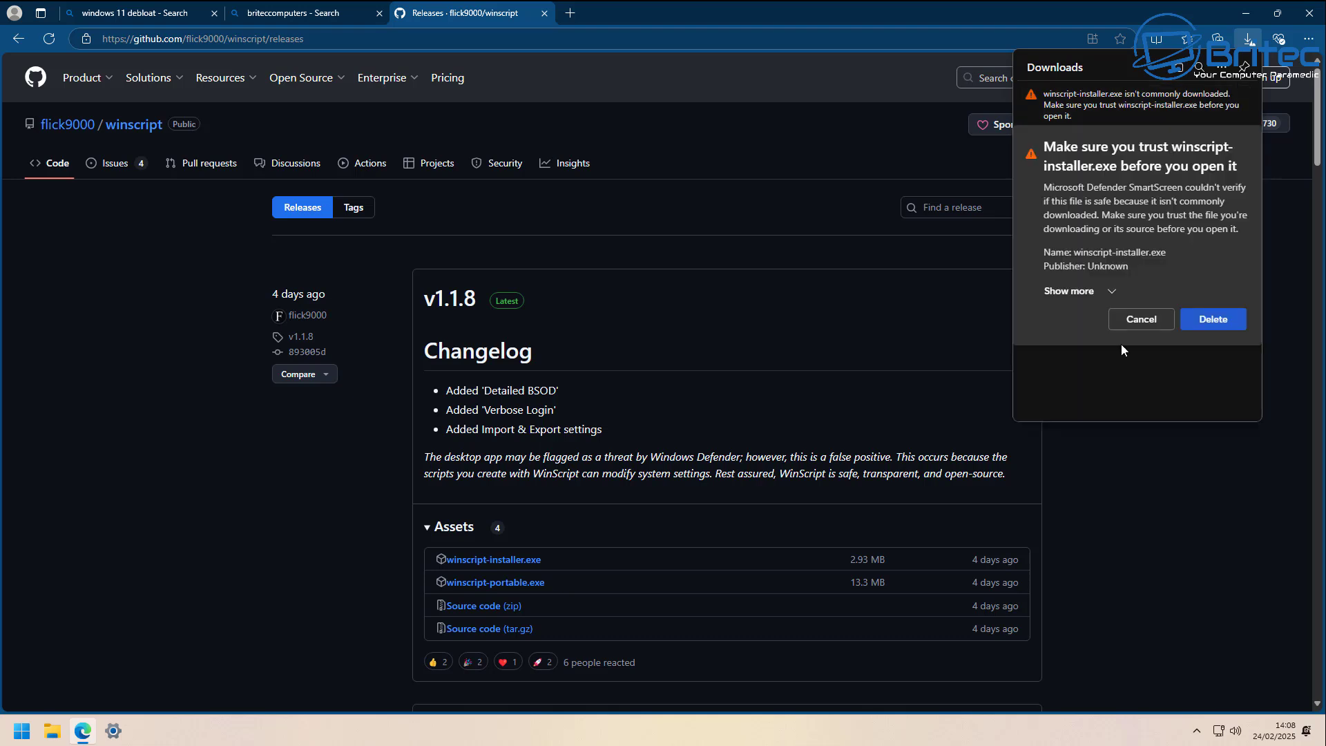
left_click(1110, 292)
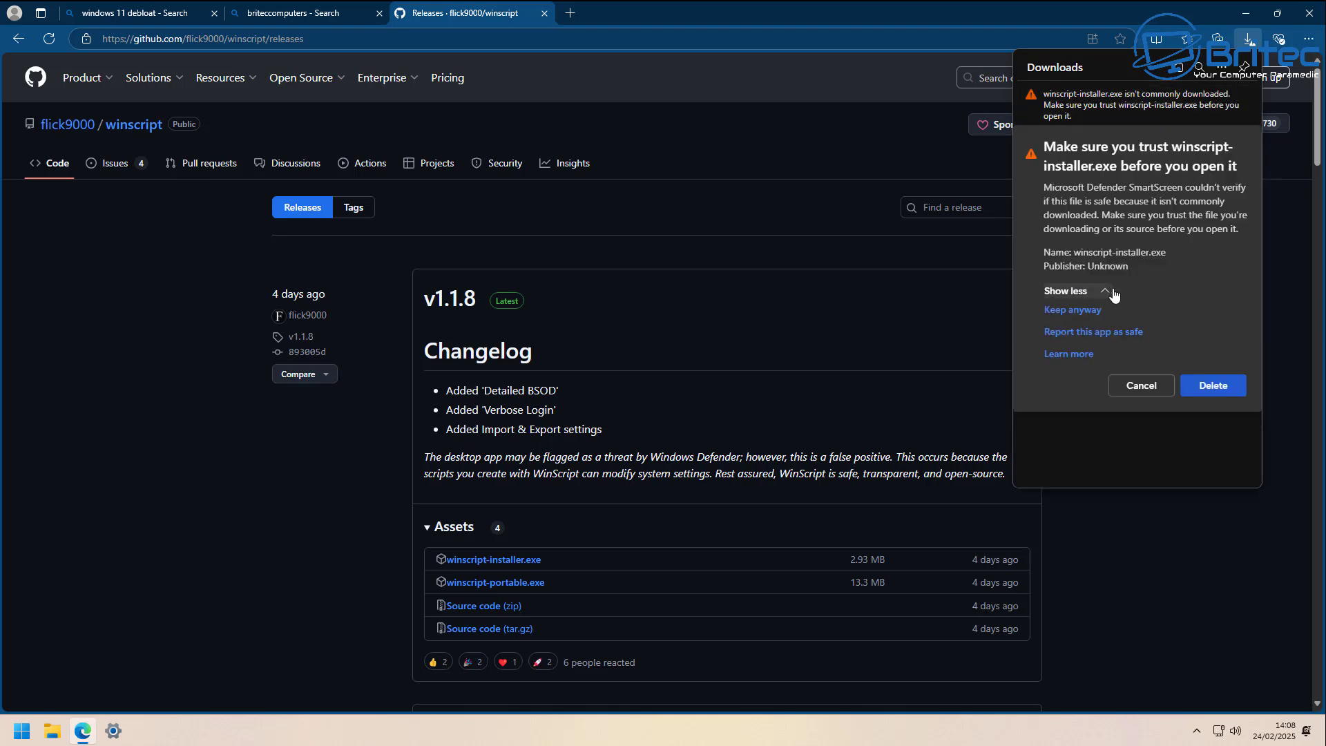
left_click(1077, 310)
- Run the WinScript installer as administrator and install it for everyone with a desktop shortcut
left_click(1104, 95)
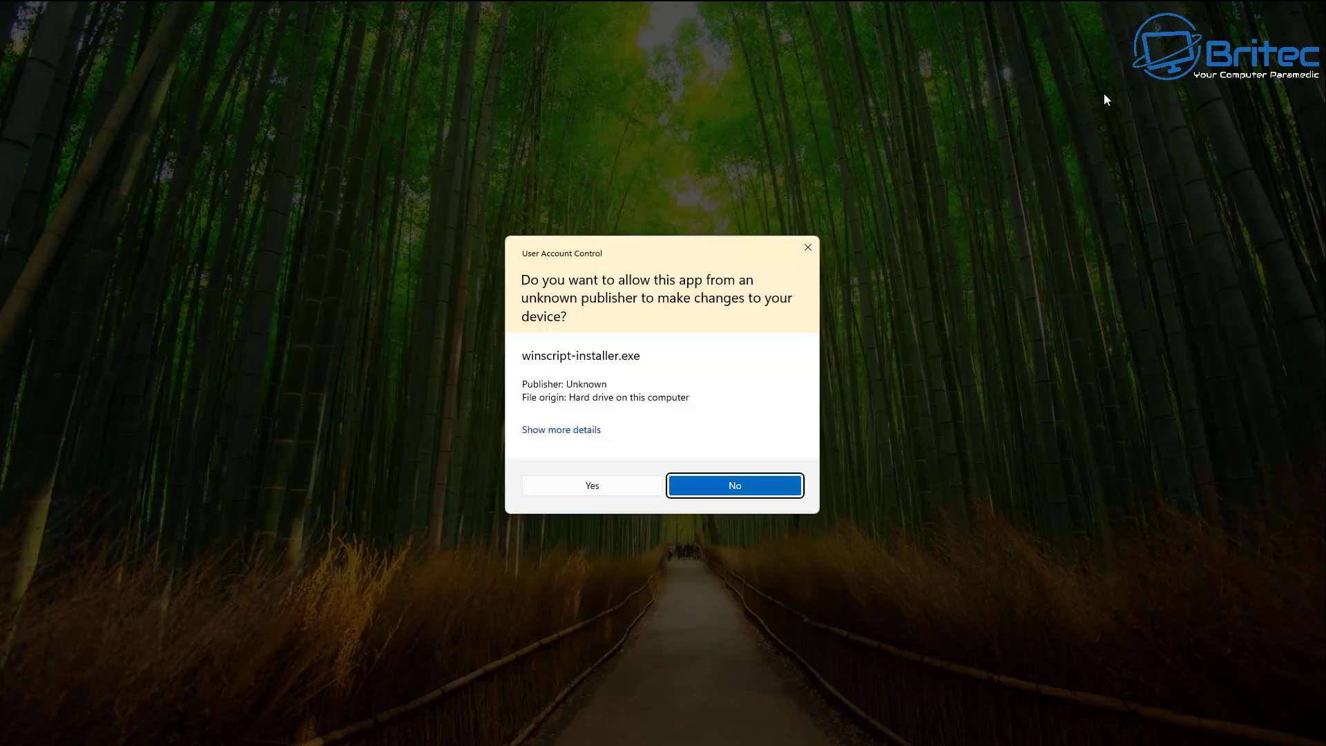
left_click(624, 487)
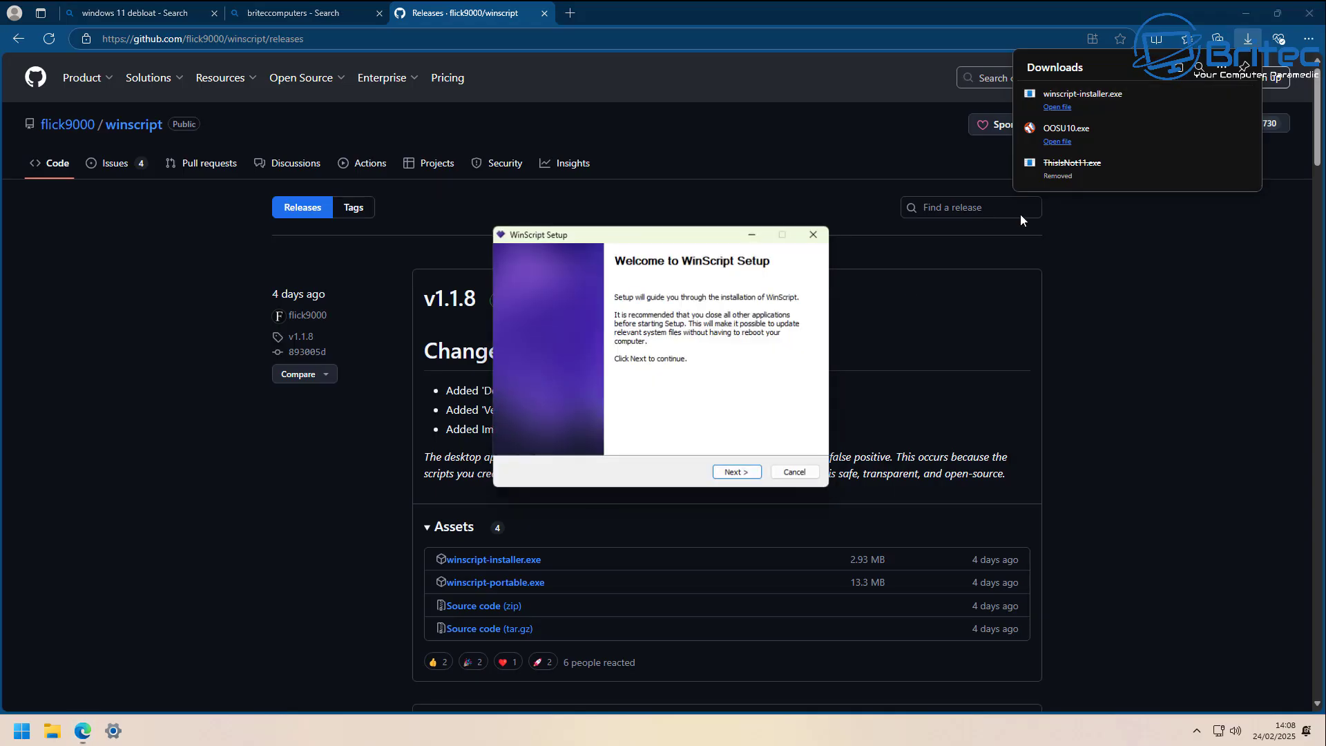
left_click(1243, 19)
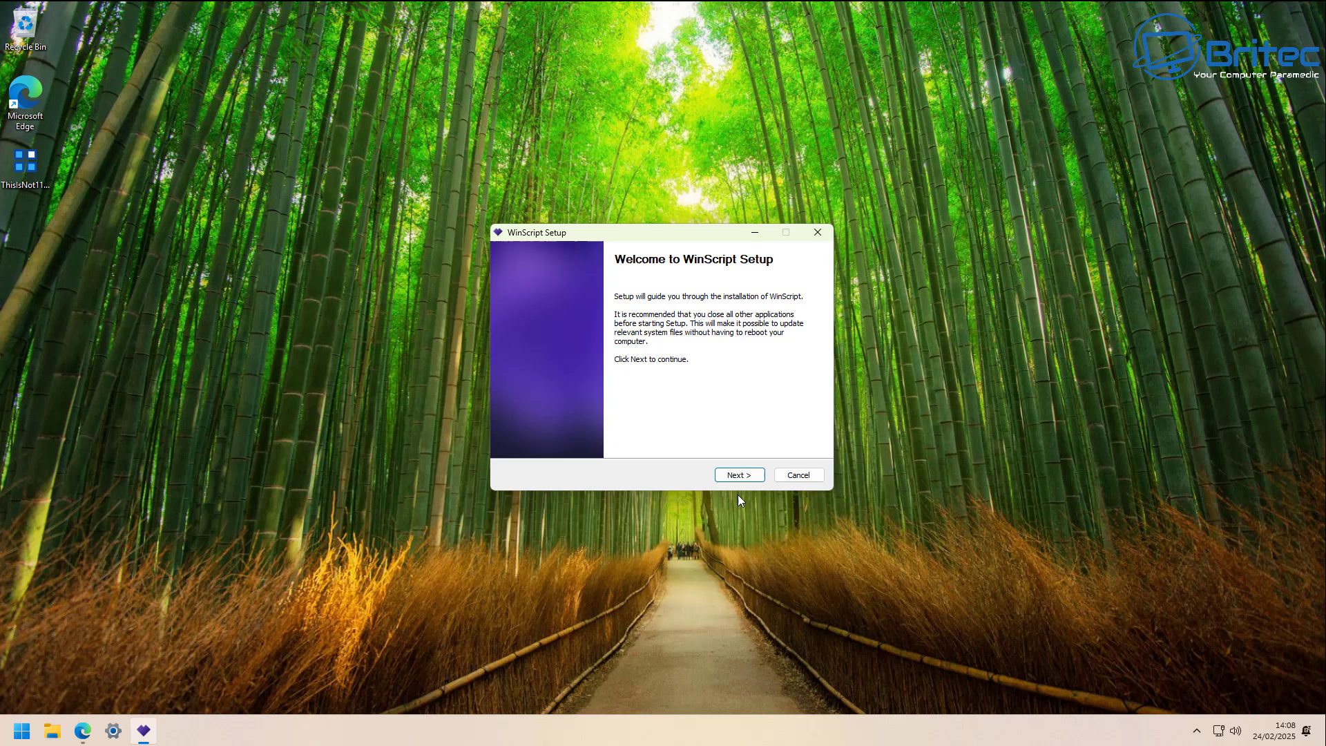
left_click(745, 475)
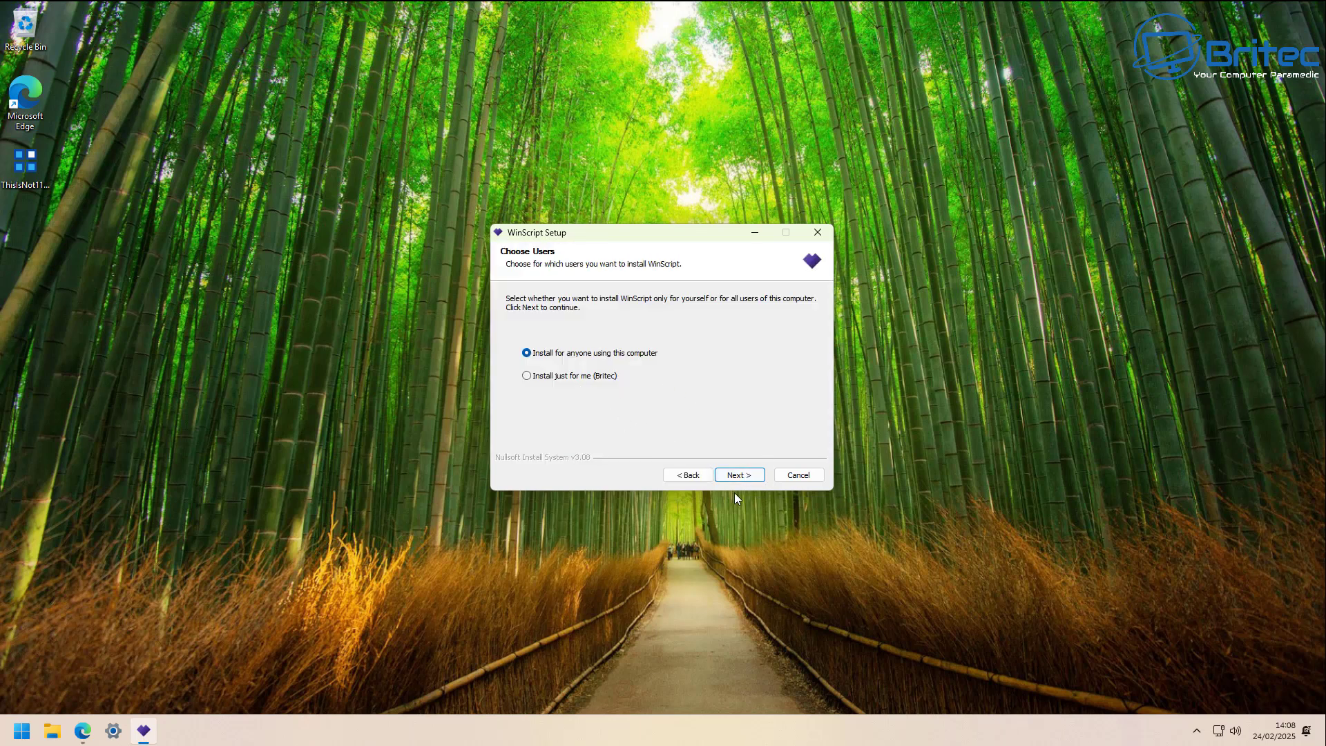
left_click(737, 475)
left_click(741, 473)
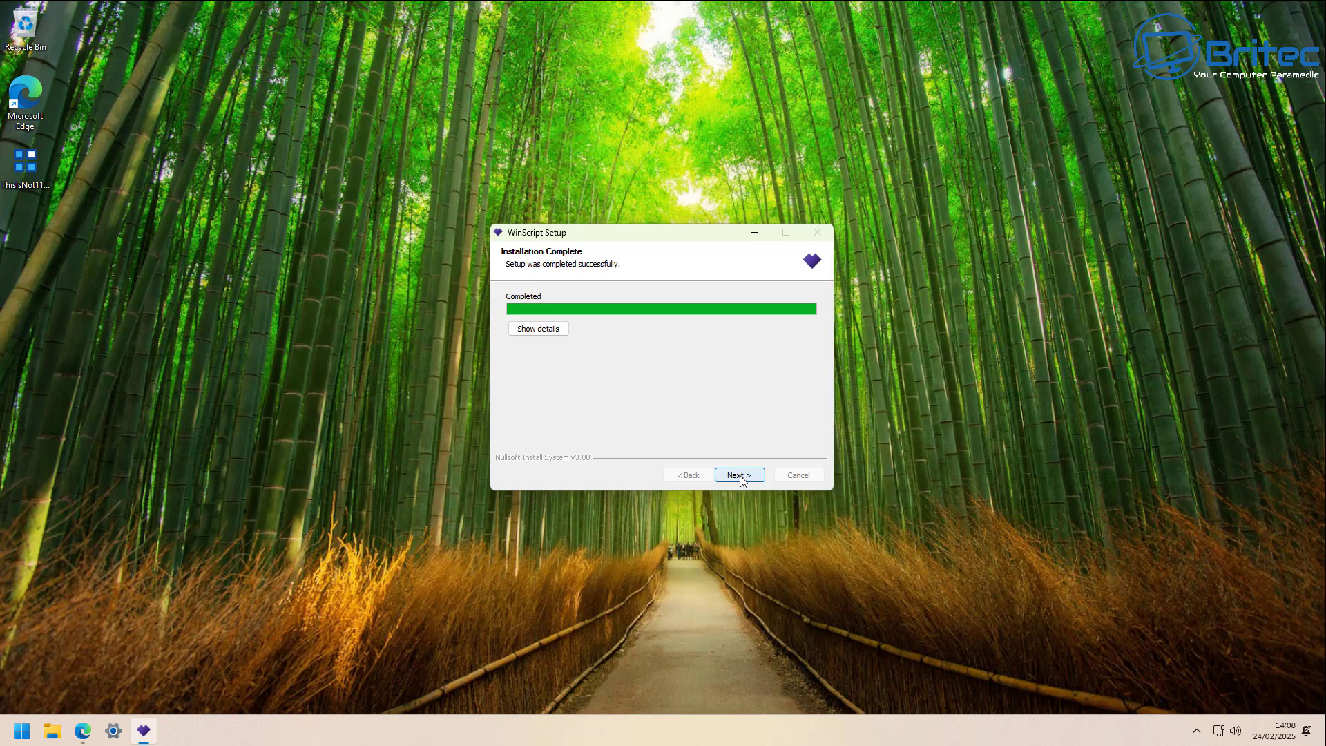
left_click(740, 478)
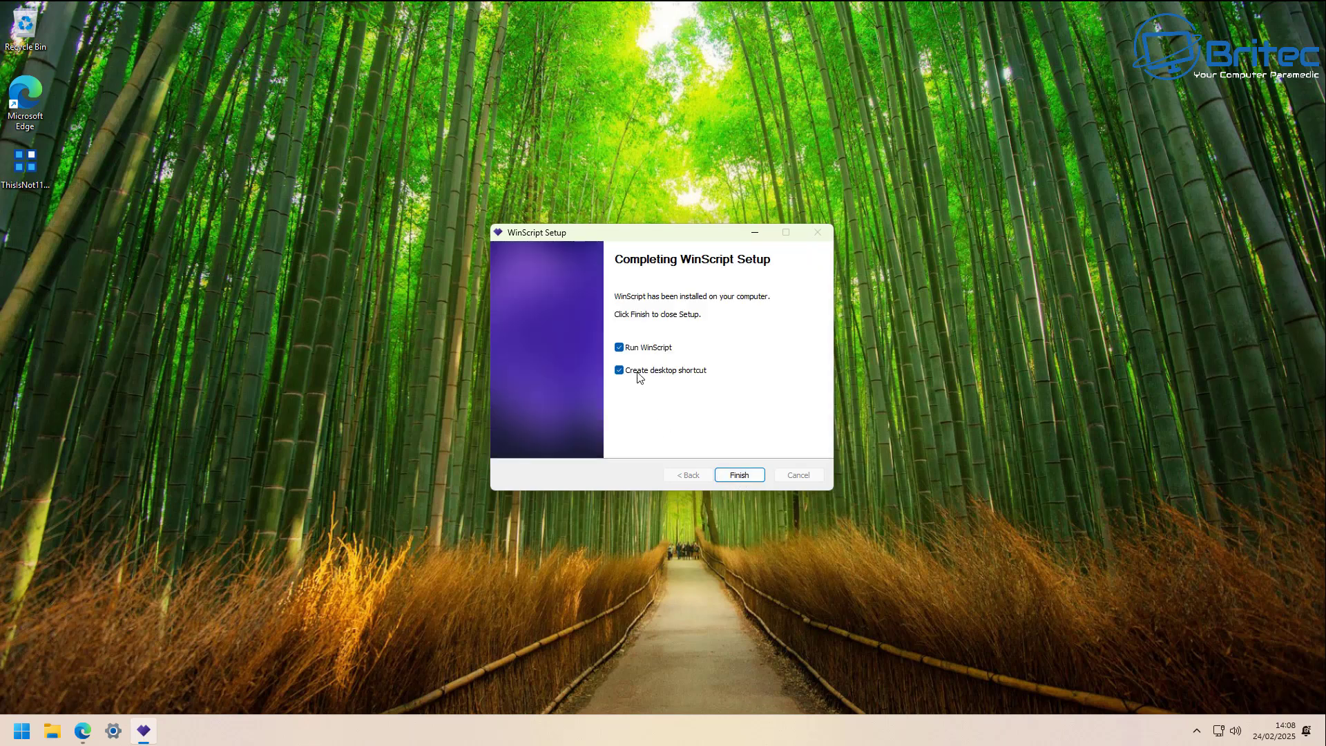
left_click(738, 475)
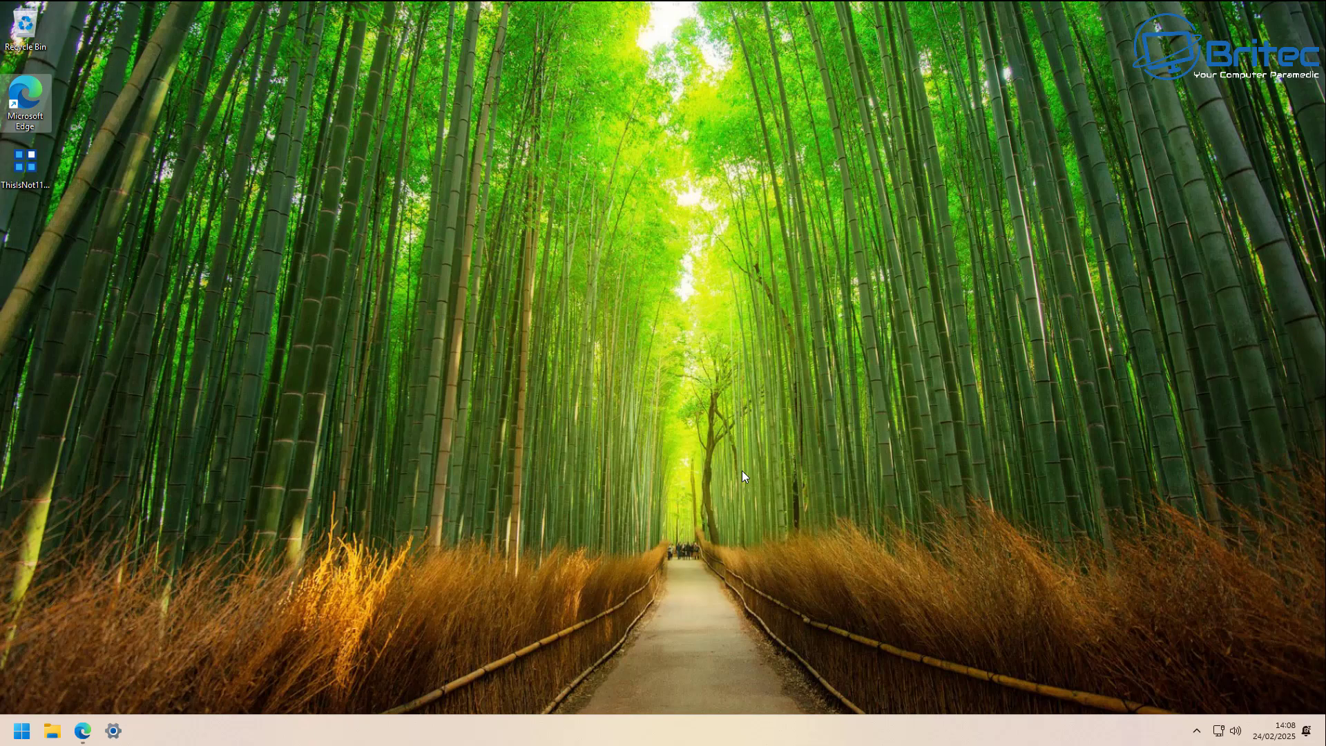
- Launch WinScript from its desktop shortcut with administrator rights
right_click(20, 232)
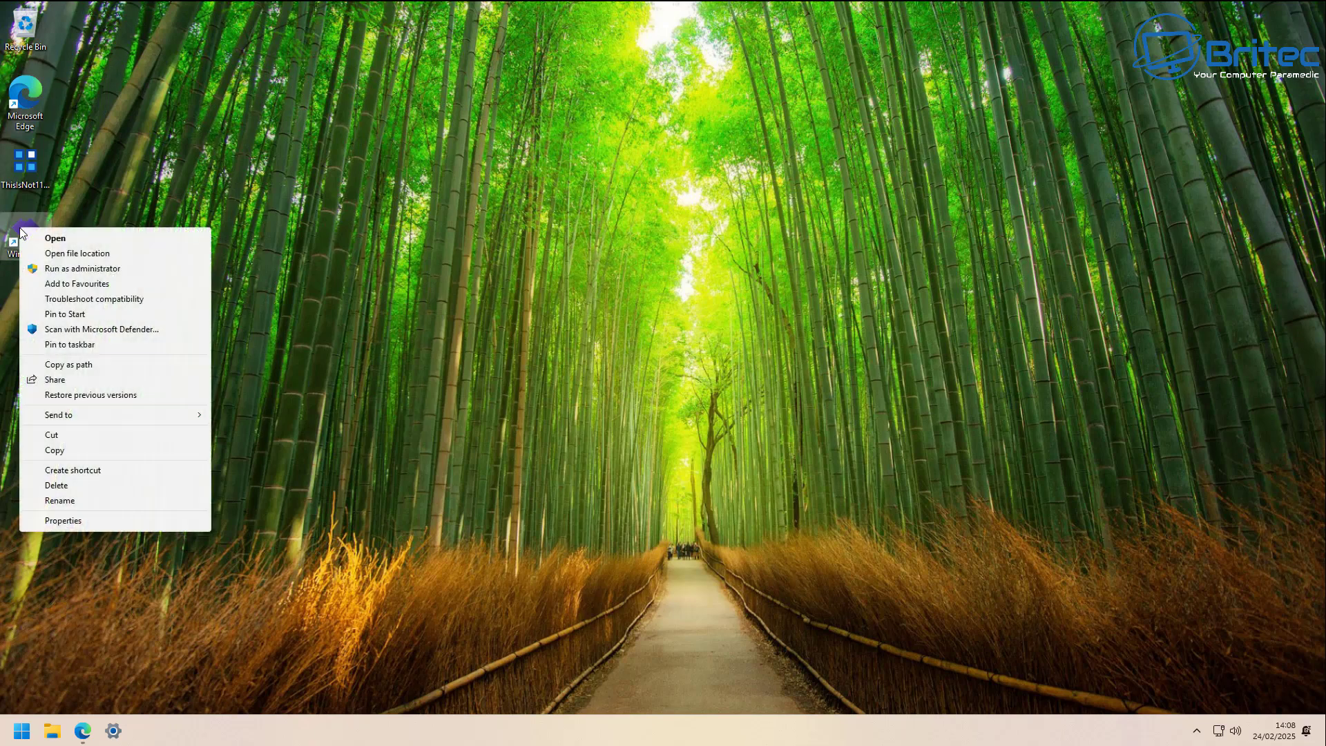
left_click(94, 271)
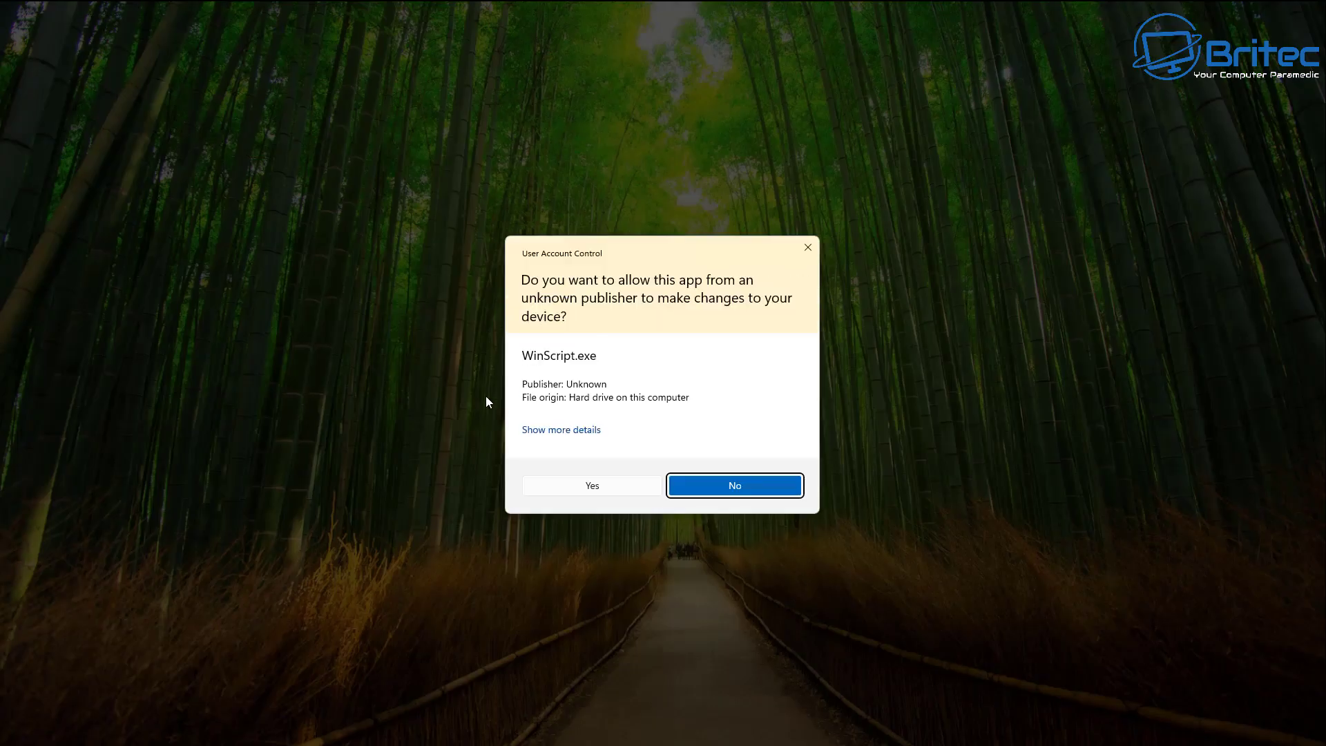
left_click(570, 487)
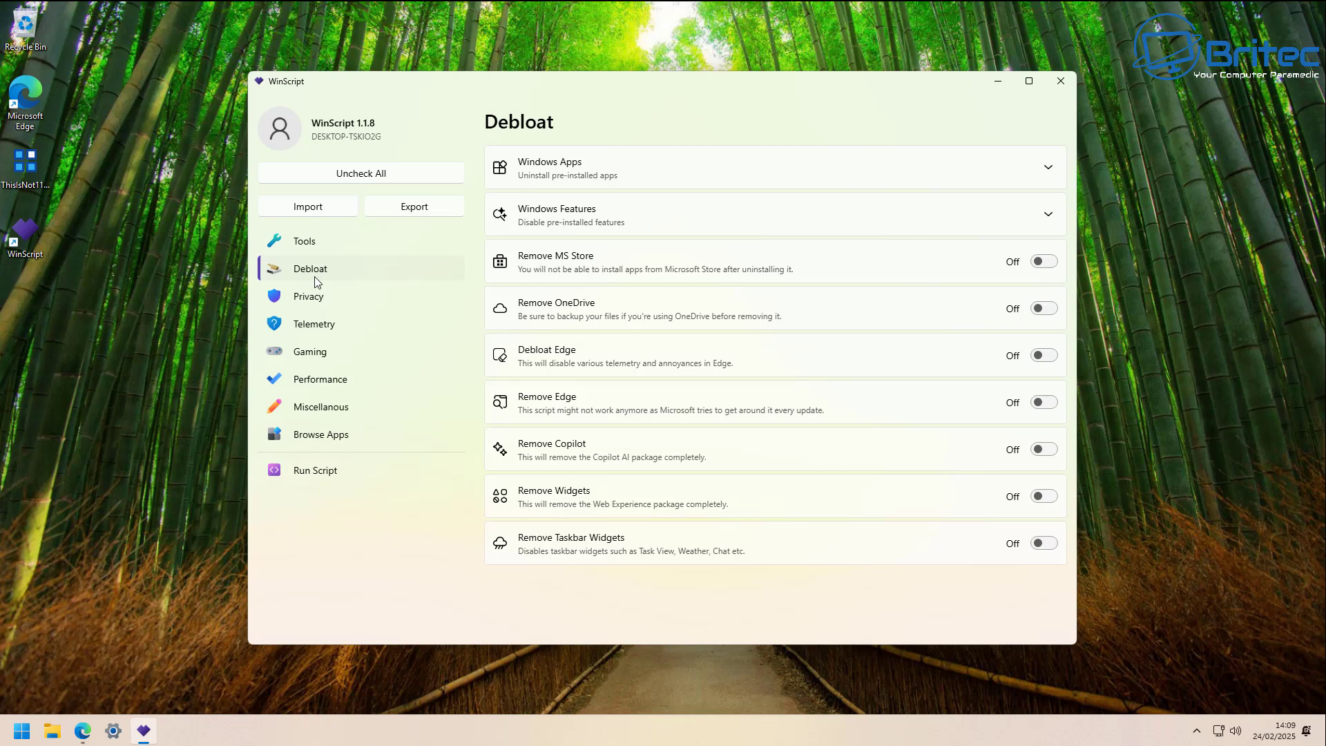
- Browse the Tools, Browse Apps, Debloat, Privacy, Telemetry, Performance and Miscellanous pages, then close WinScript
left_click(317, 245)
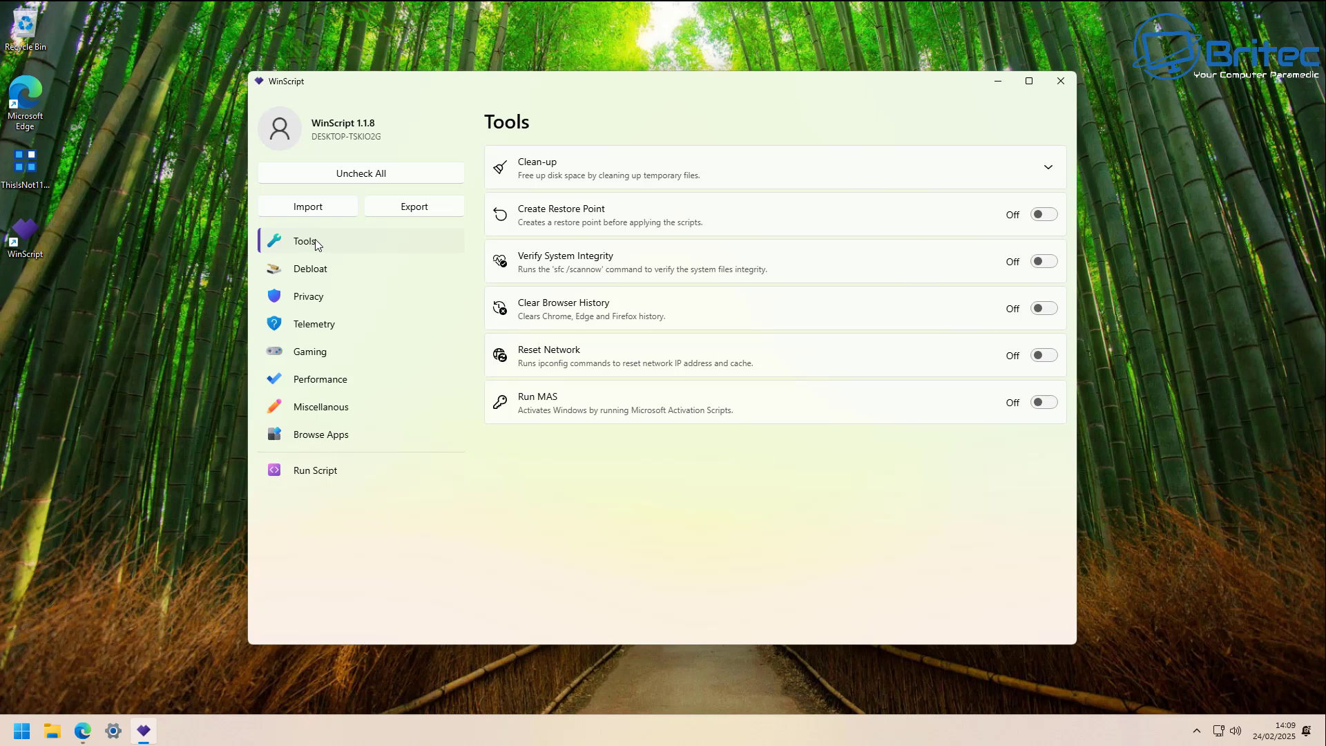
left_click(331, 442)
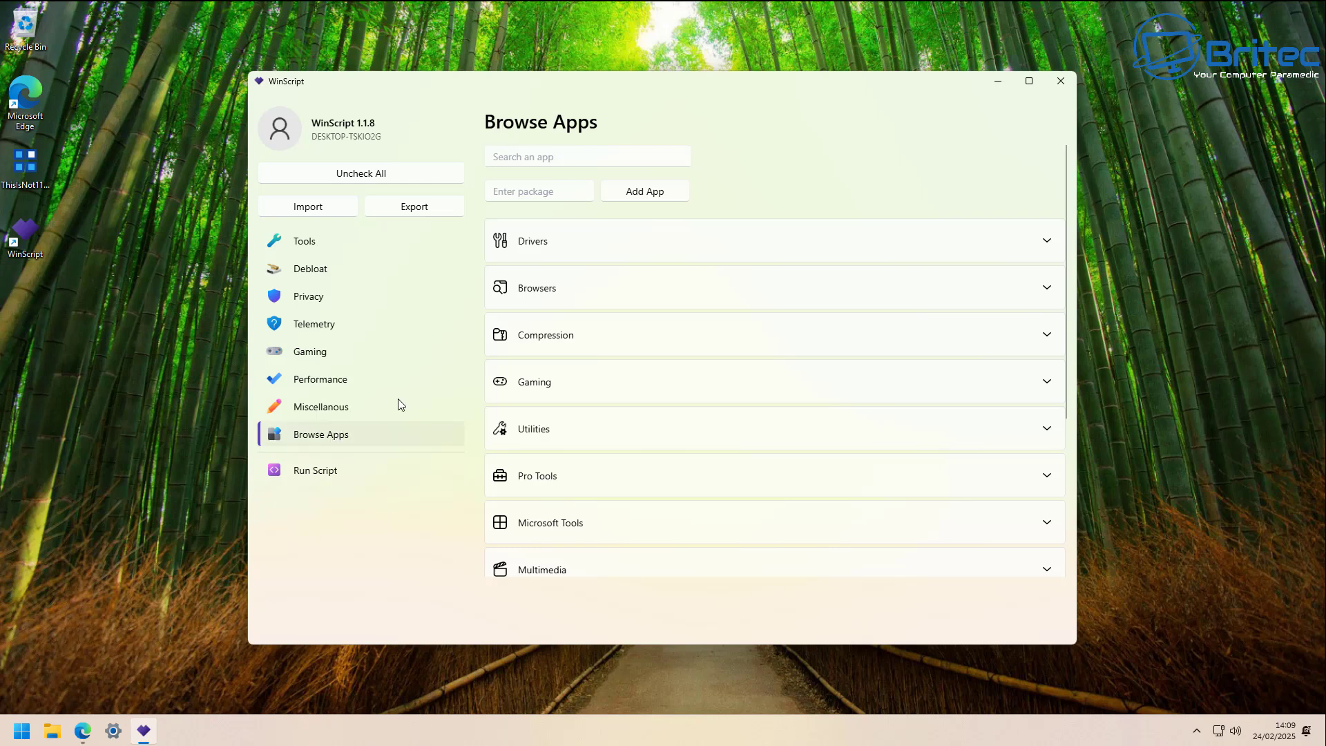
left_click(316, 252)
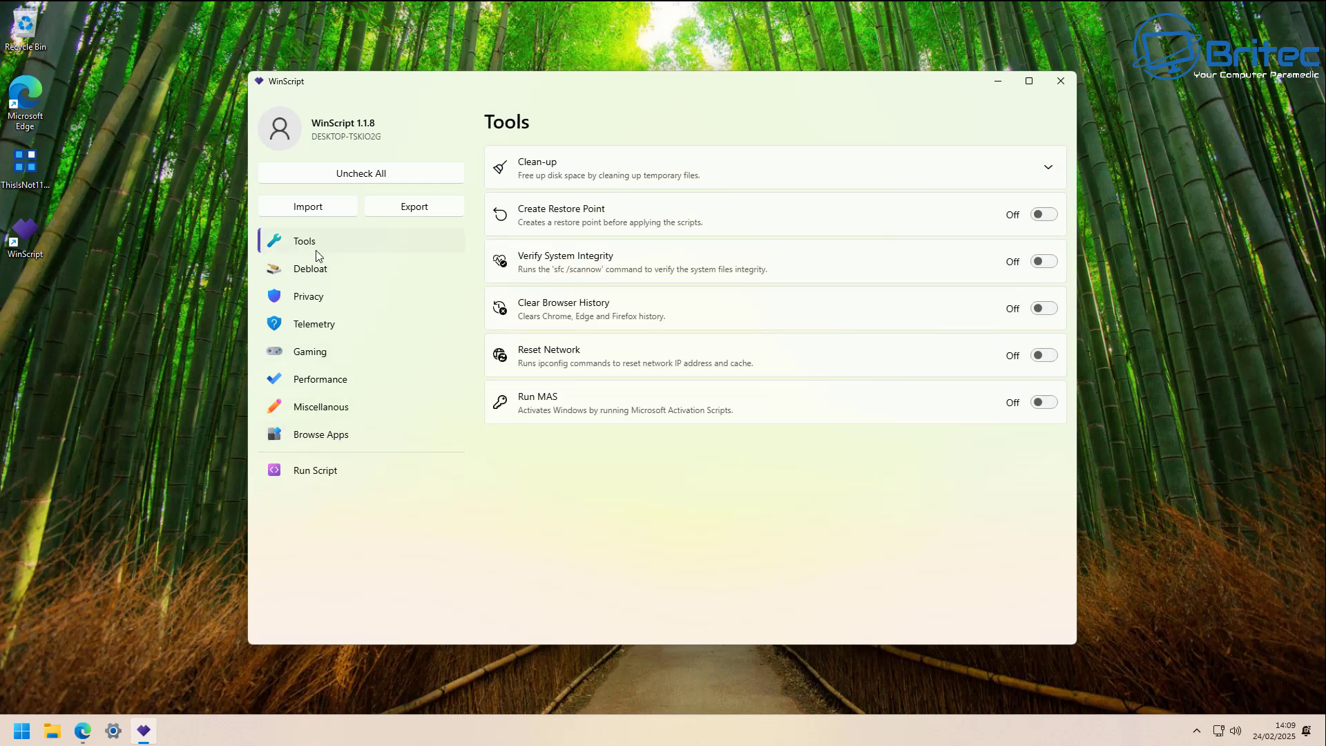
left_click(312, 279)
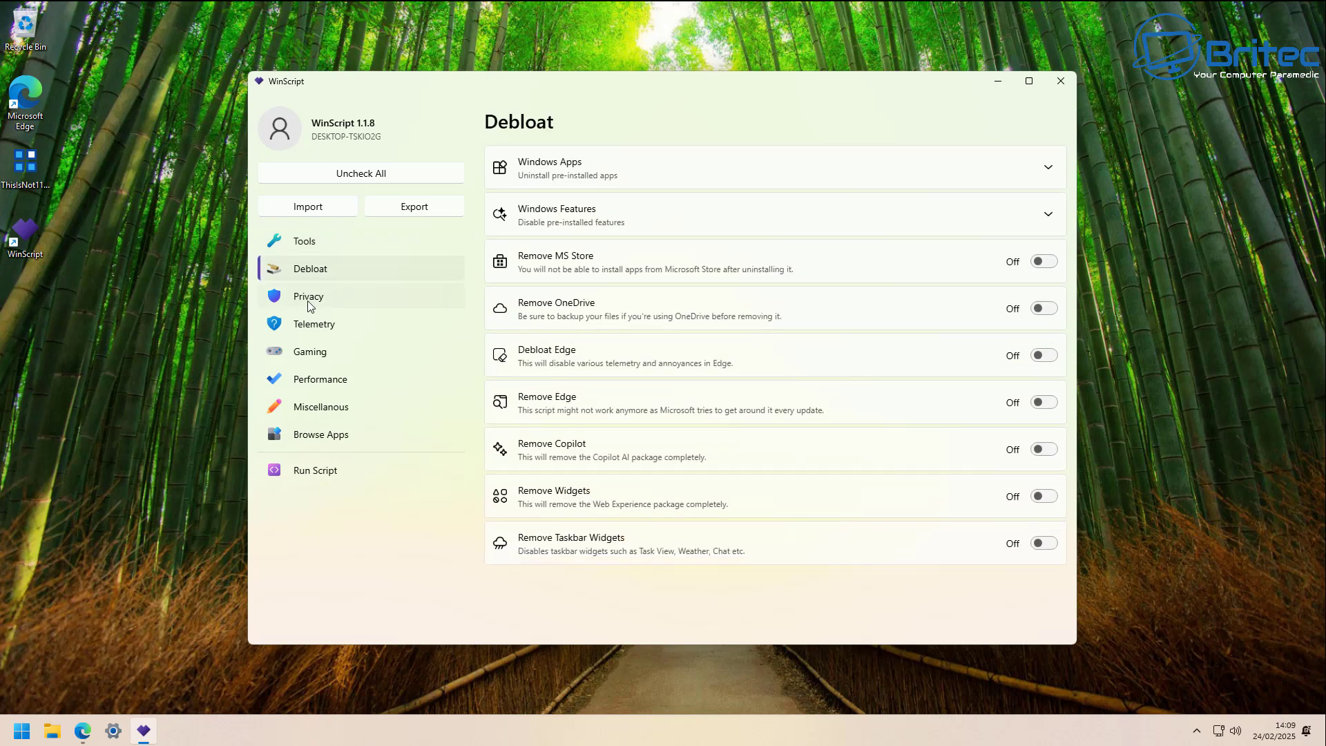
left_click(308, 307)
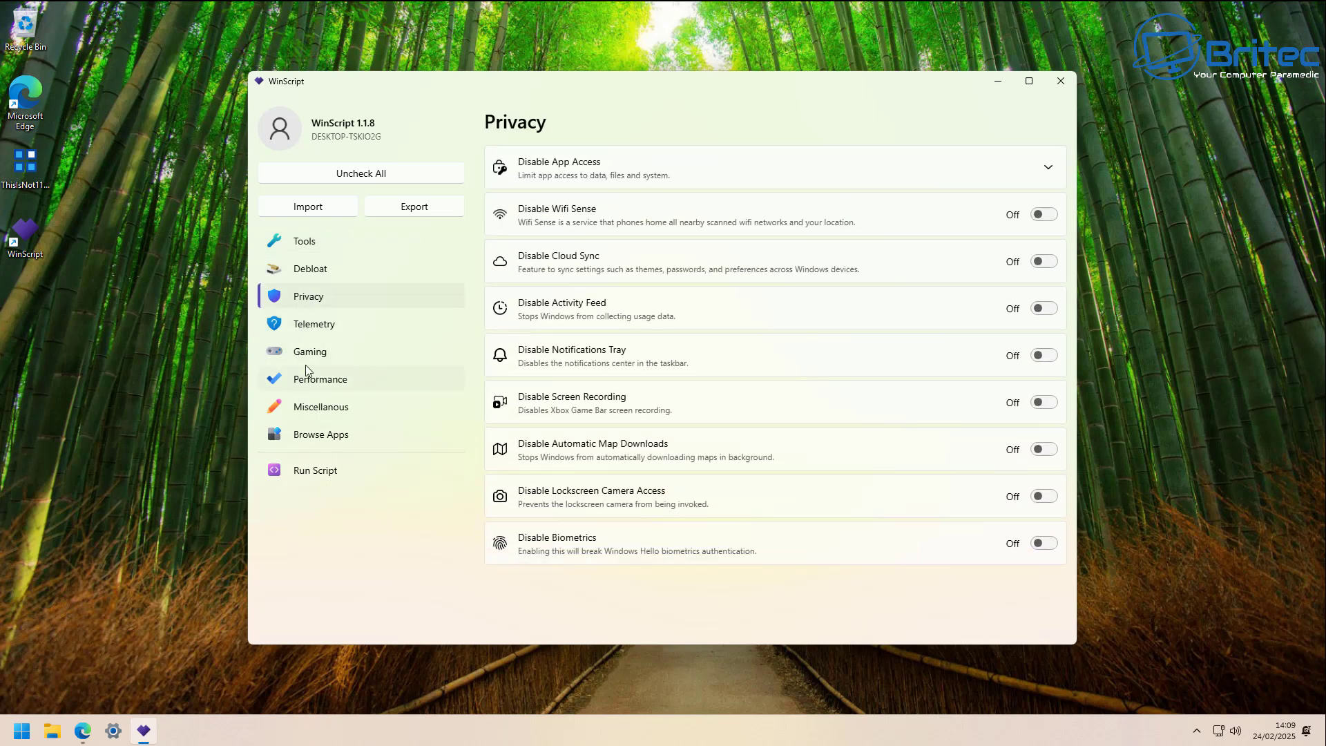
left_click(327, 334)
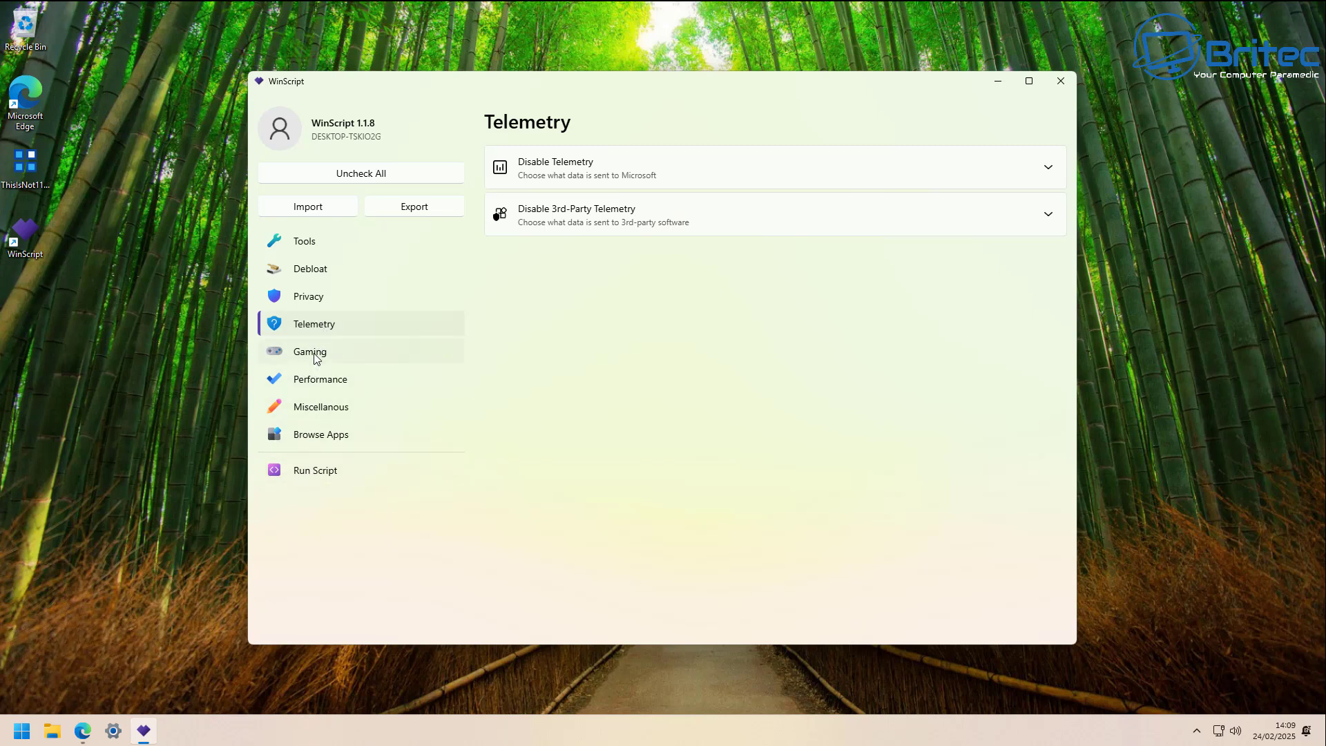
left_click(312, 391)
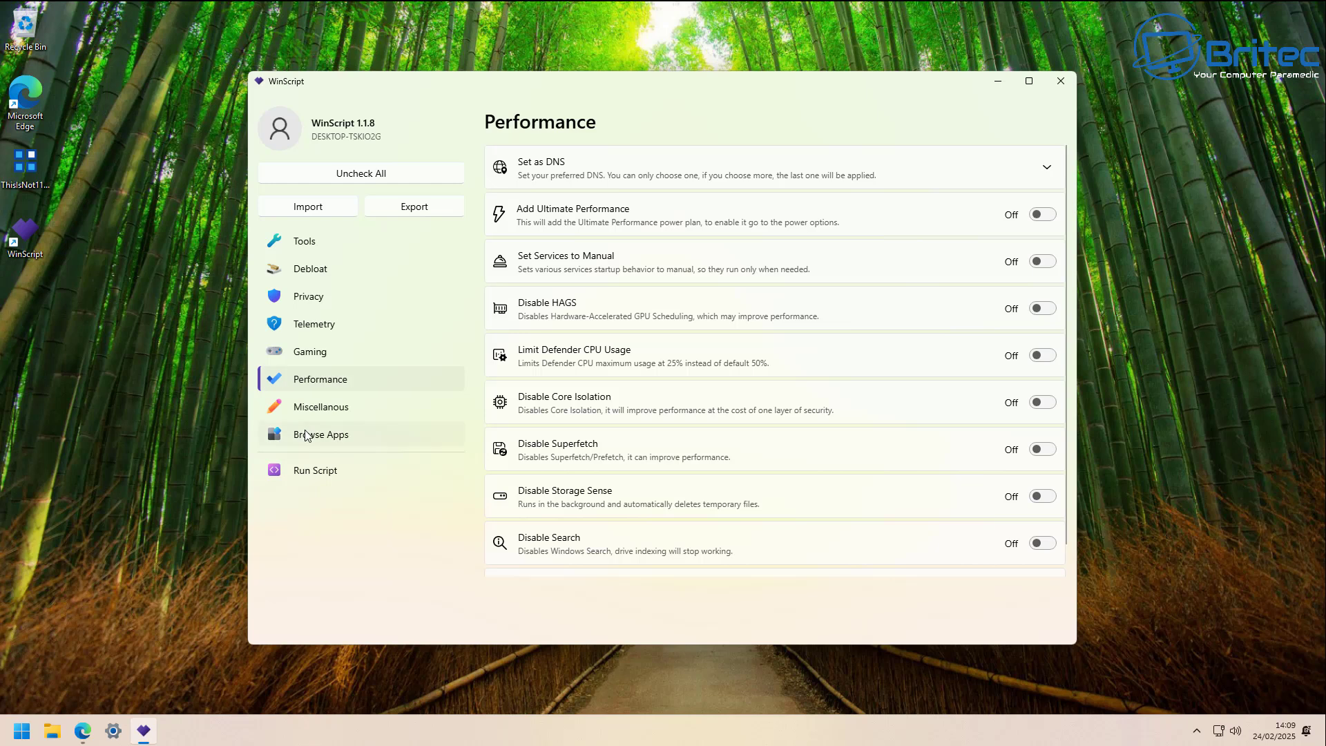
left_click(309, 414)
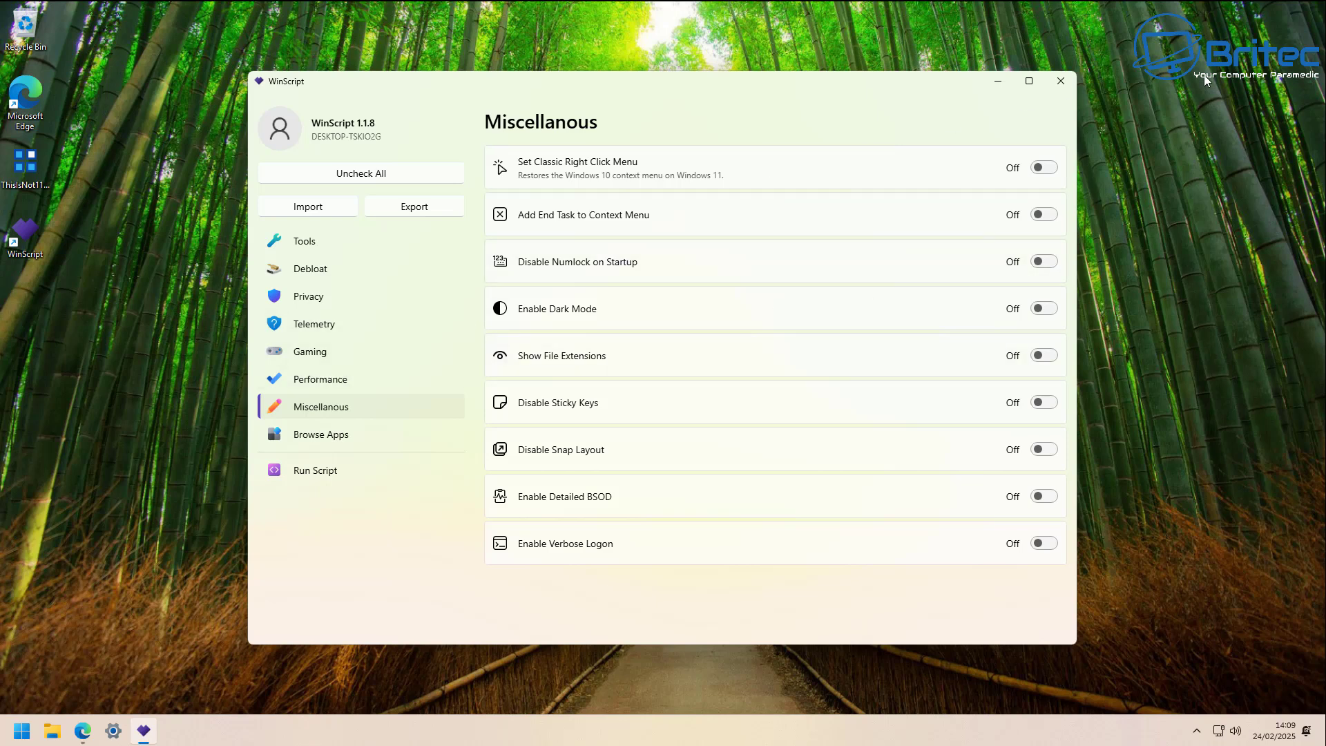
left_click(1074, 80)
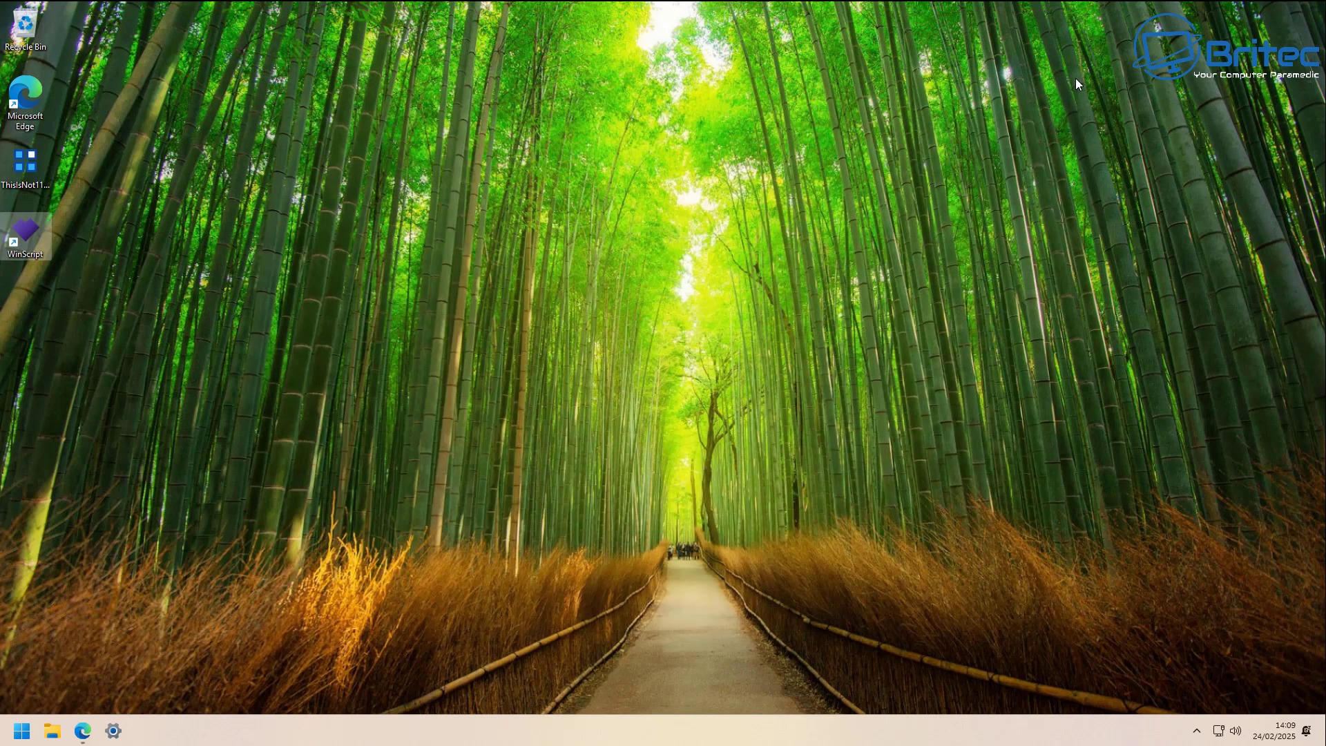